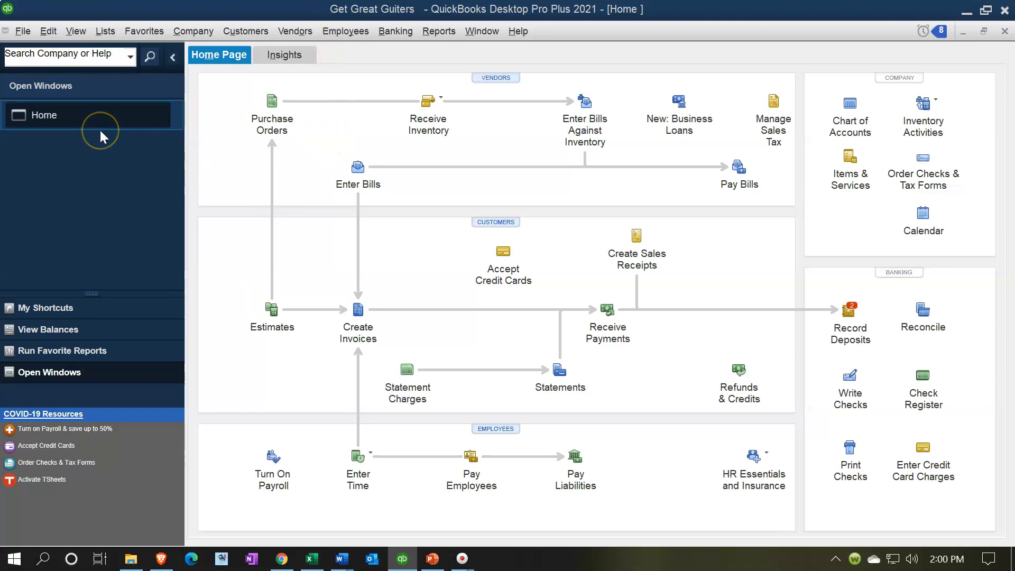
# Show the list of open windows
pyautogui.click(82, 33)
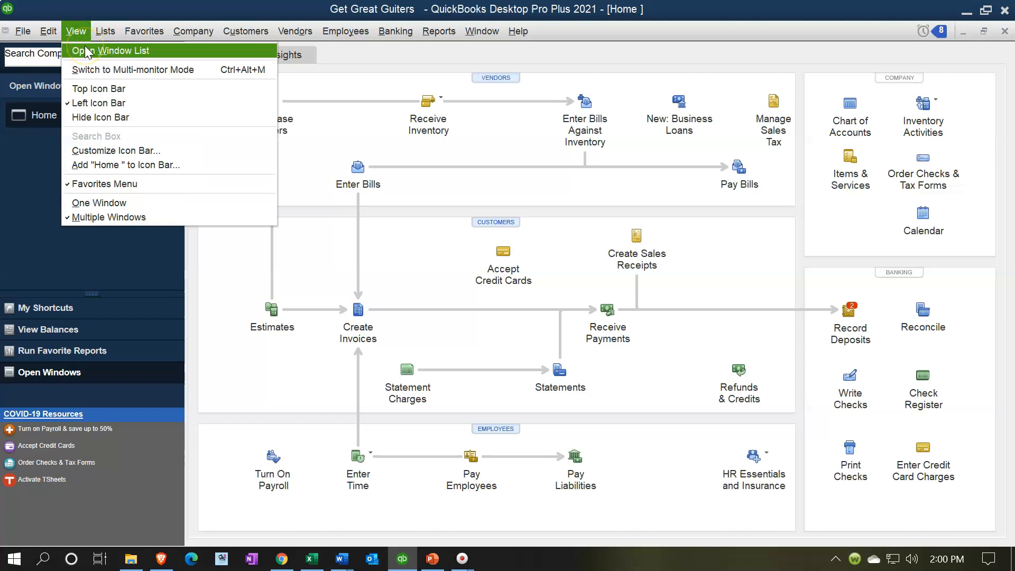
pyautogui.click(85, 51)
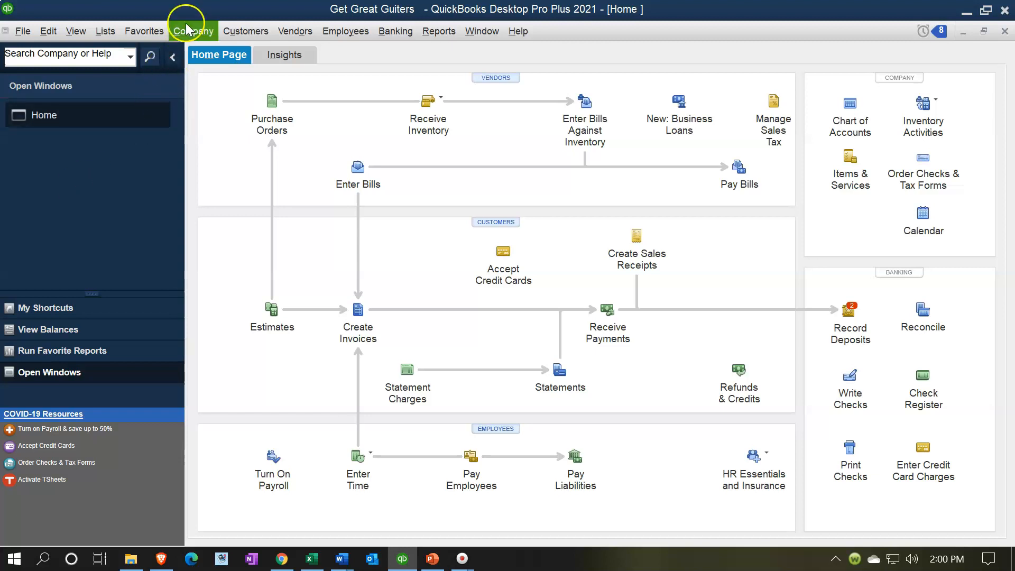
# Open the budget setup window to review the FY2021 - Balance Sheet by Account budget, and close it
pyautogui.click(190, 31)
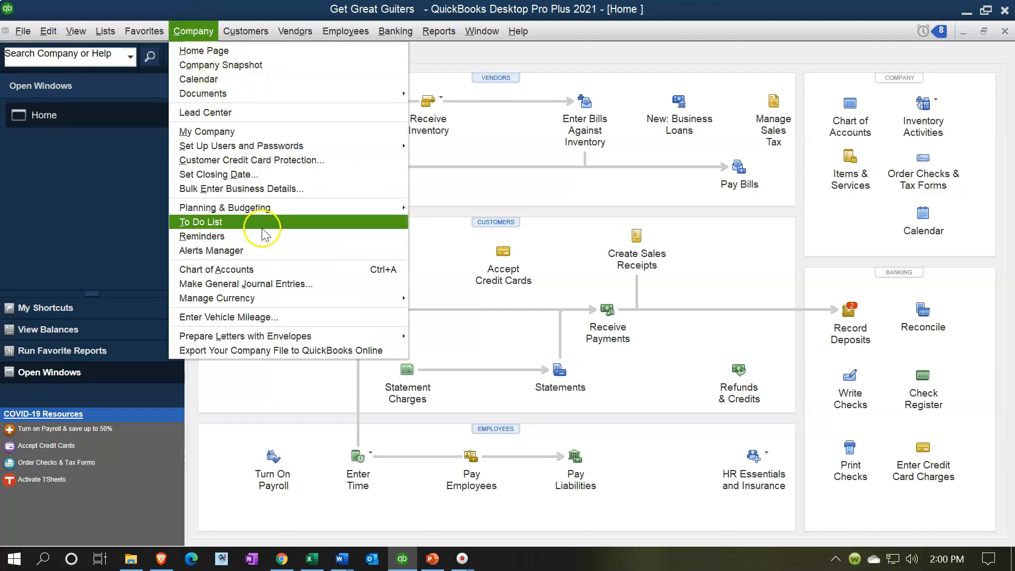
pyautogui.click(270, 209)
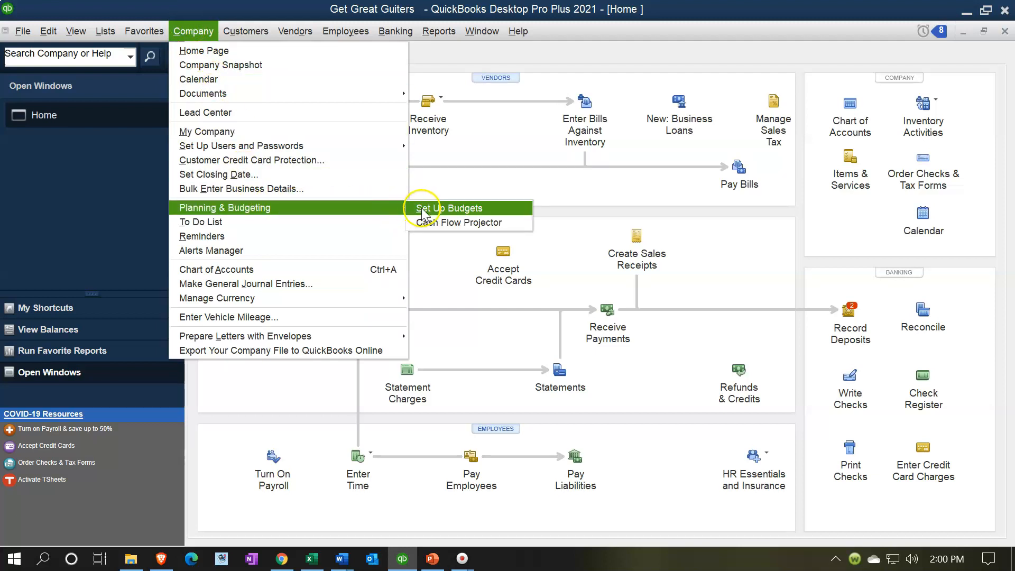
pyautogui.click(423, 209)
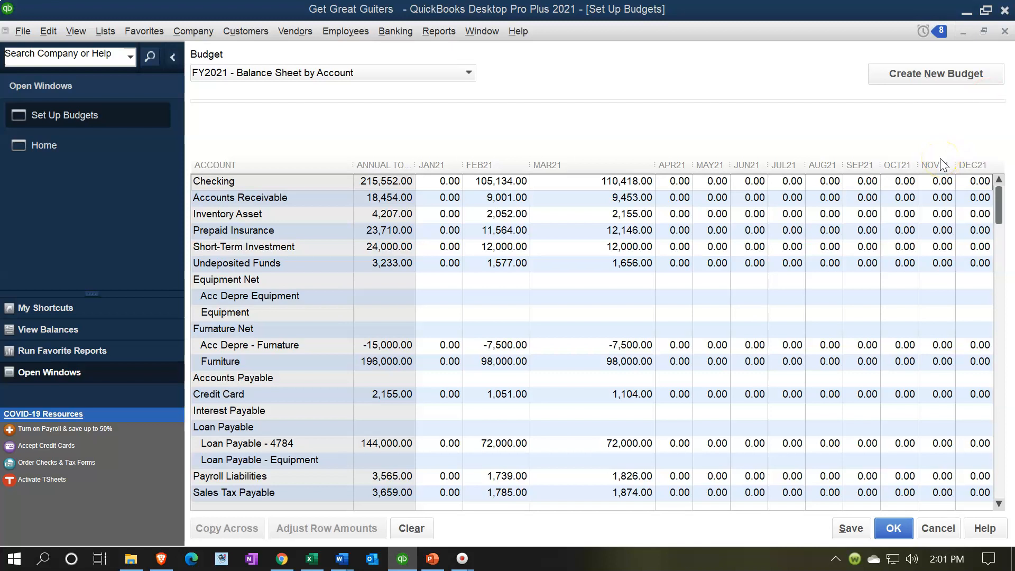
pyautogui.click(1005, 32)
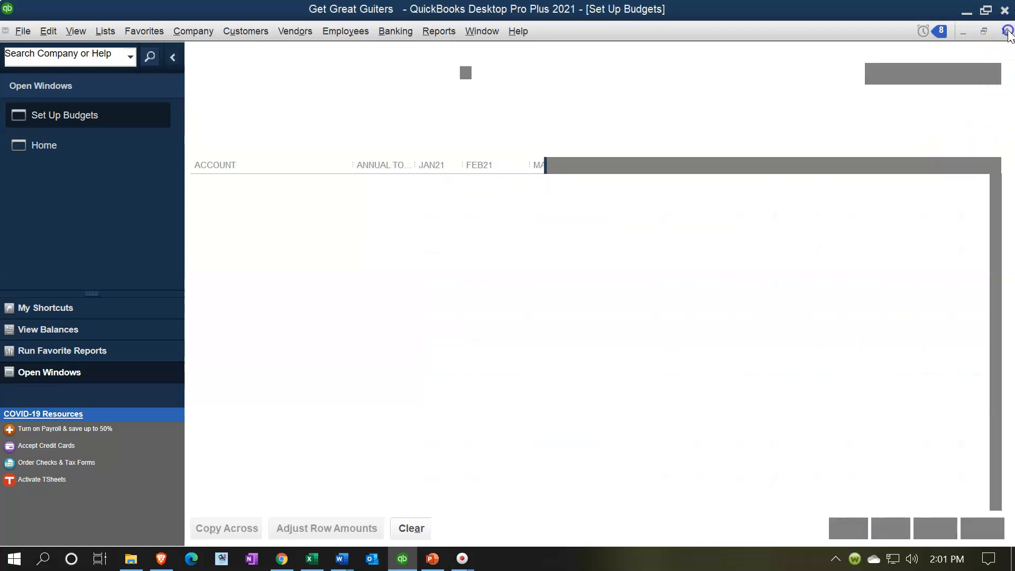
# Generate a Budget Overview report from the FY2021 - Balance Sheet by Account budget
pyautogui.click(437, 32)
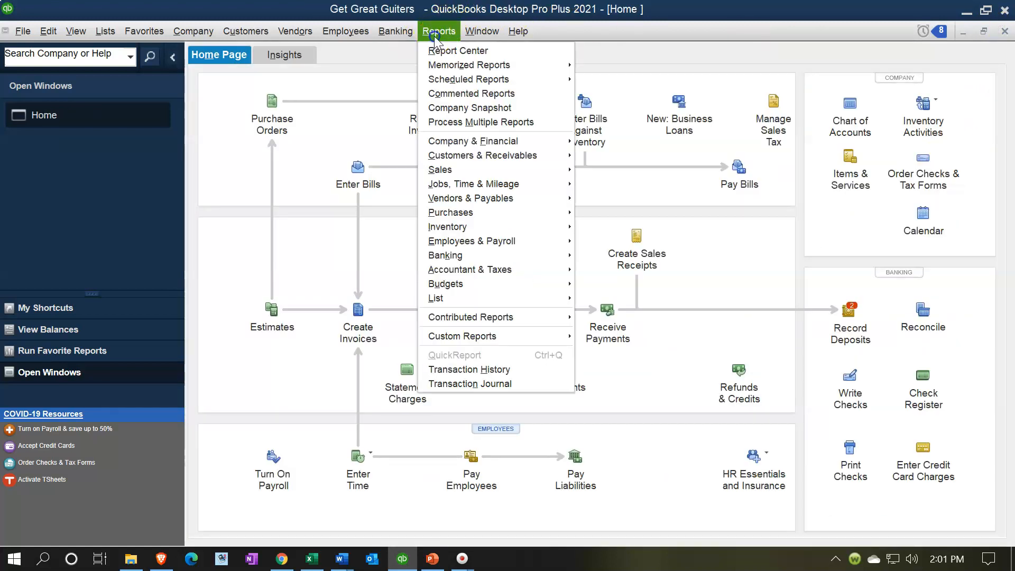
pyautogui.moveTo(474, 259)
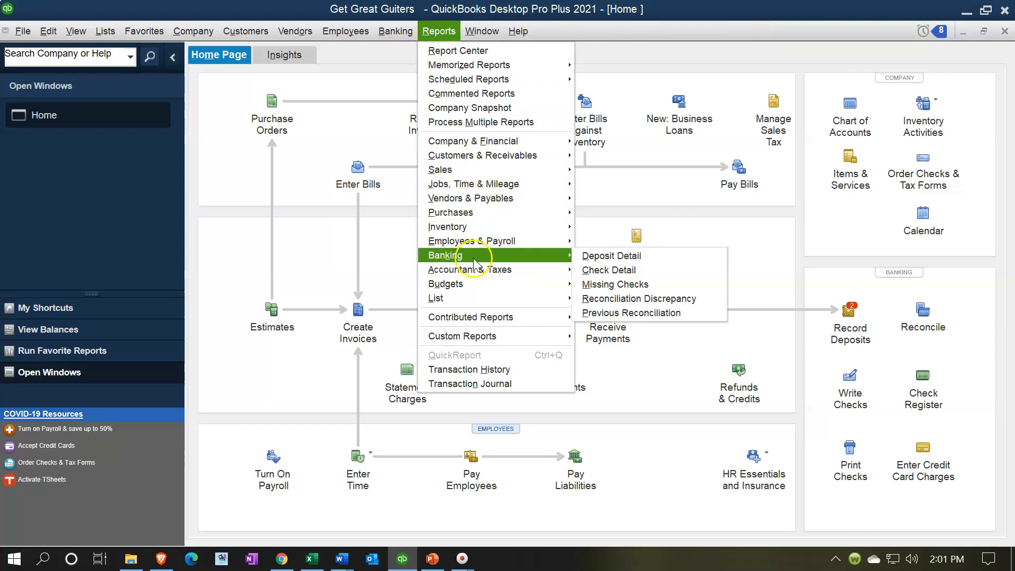
pyautogui.moveTo(494, 284)
pyautogui.click(584, 289)
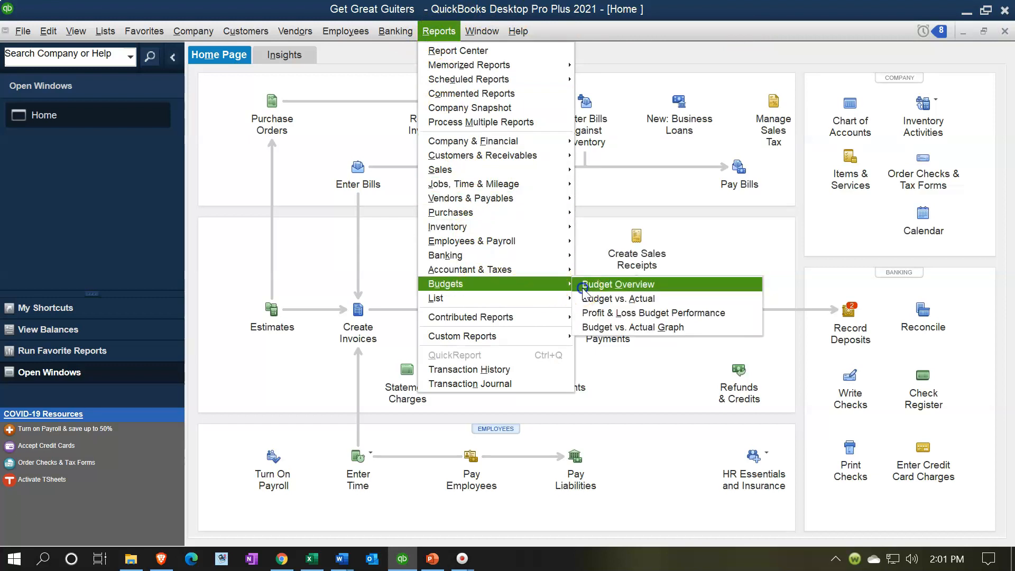
pyautogui.click(436, 163)
pyautogui.click(437, 163)
pyautogui.click(237, 307)
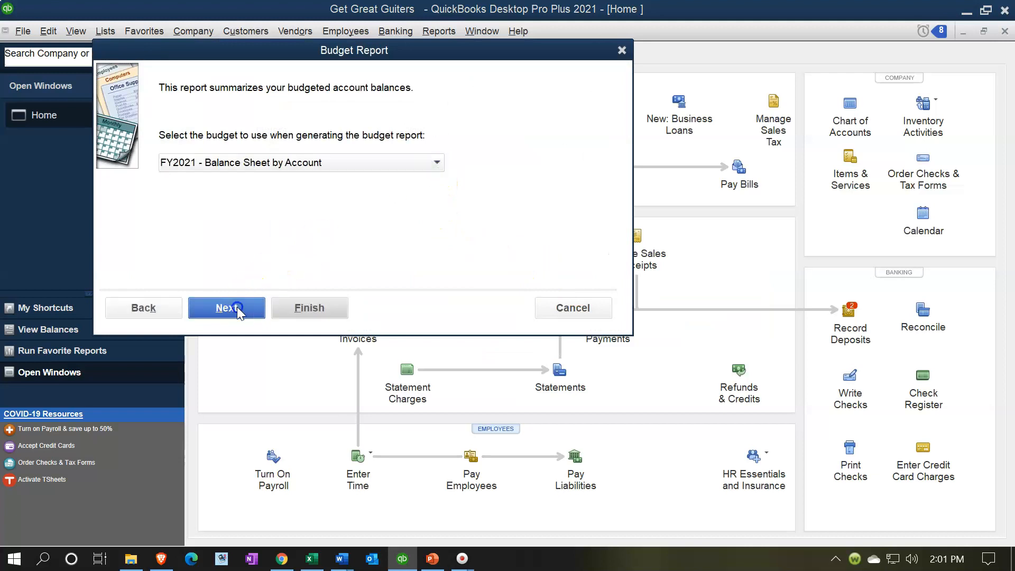
pyautogui.click(303, 308)
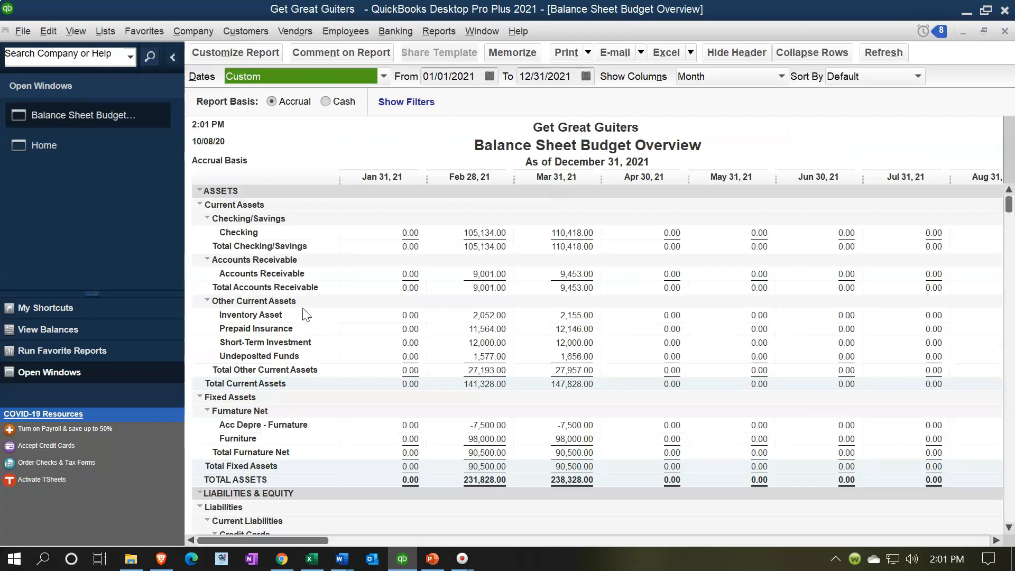
# Set the report's date range from 01/01/2021 to 03/31/2021
pyautogui.press('Tab')
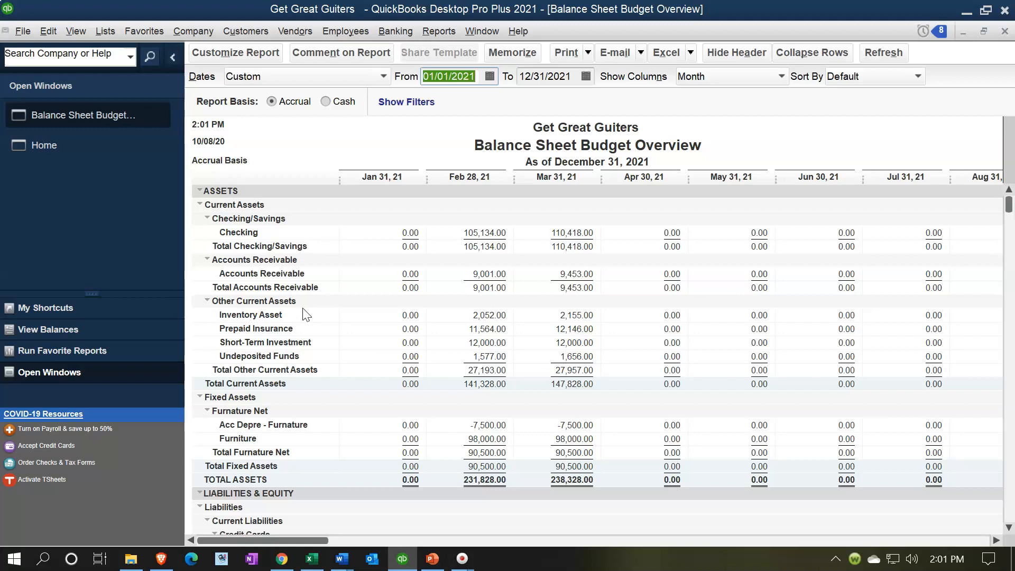
pyautogui.write('01')
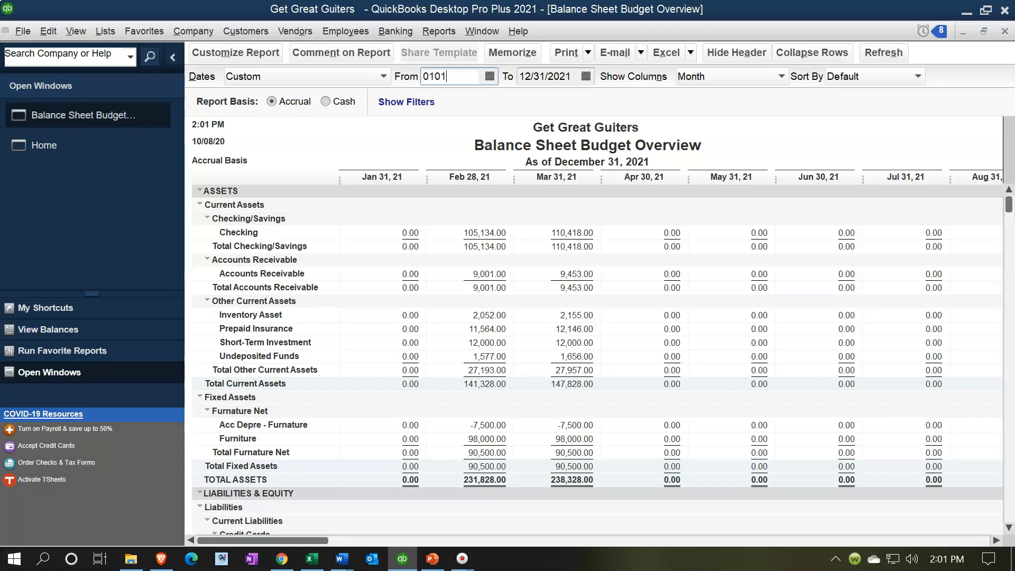
pyautogui.write('/01/2021')
pyautogui.press('Tab')
pyautogui.write('03/31/2021')
pyautogui.press('Tab')
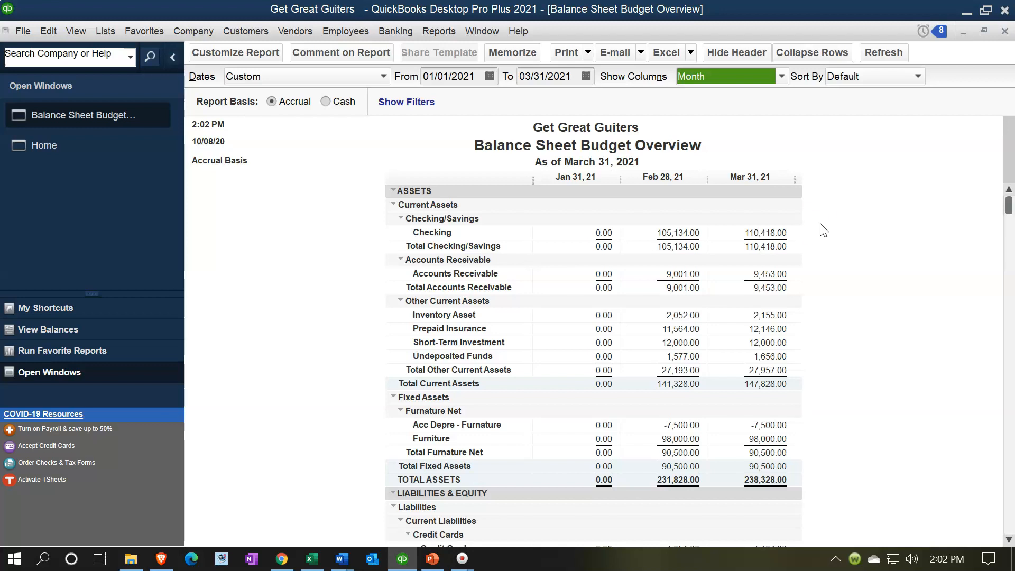
# Customize the report to display its columns as Total only
pyautogui.click(242, 55)
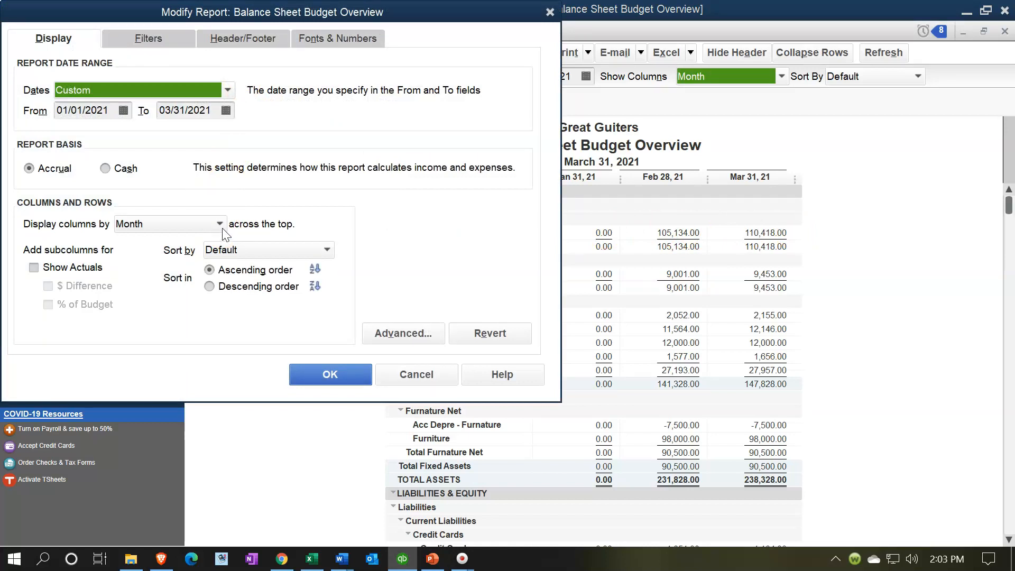
pyautogui.click(220, 225)
pyautogui.click(173, 244)
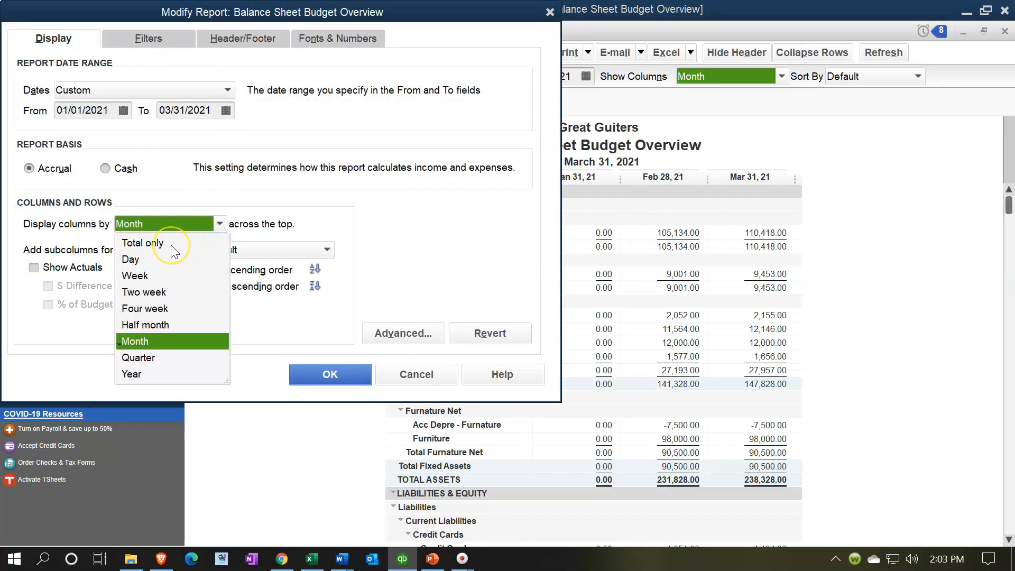
pyautogui.click(166, 245)
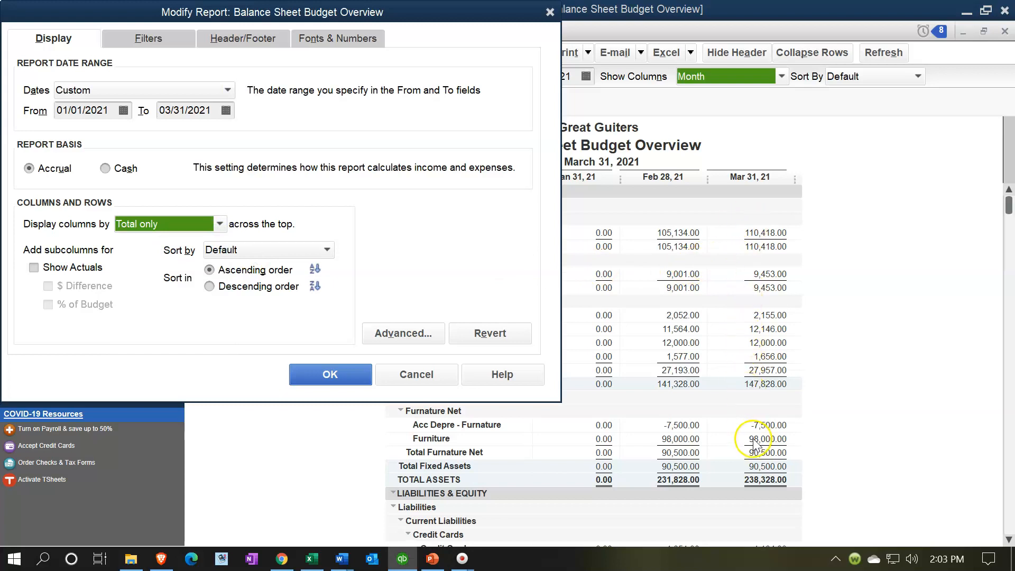
pyautogui.click(343, 376)
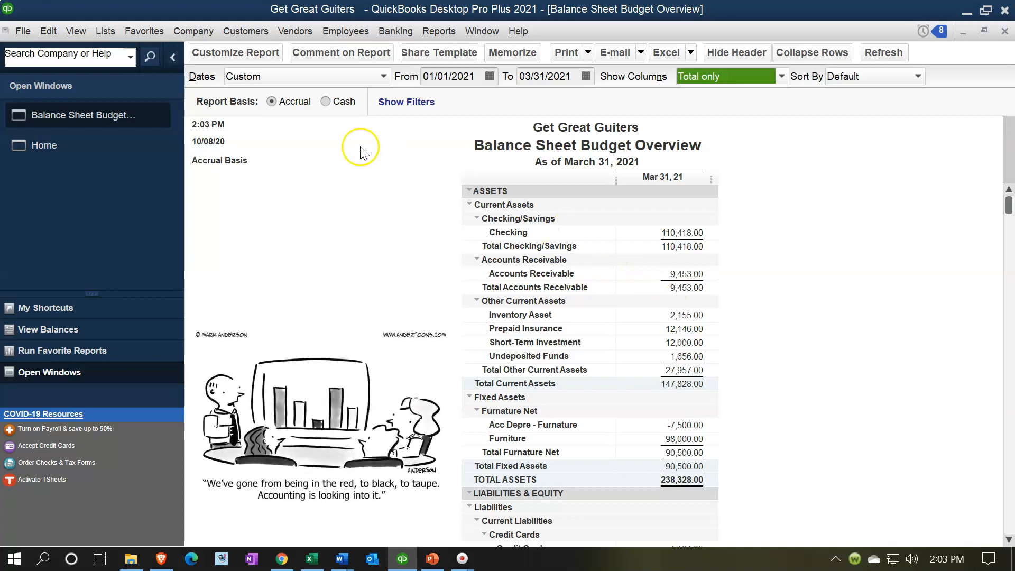
# Customize the report to display its columns by Month again
pyautogui.click(262, 56)
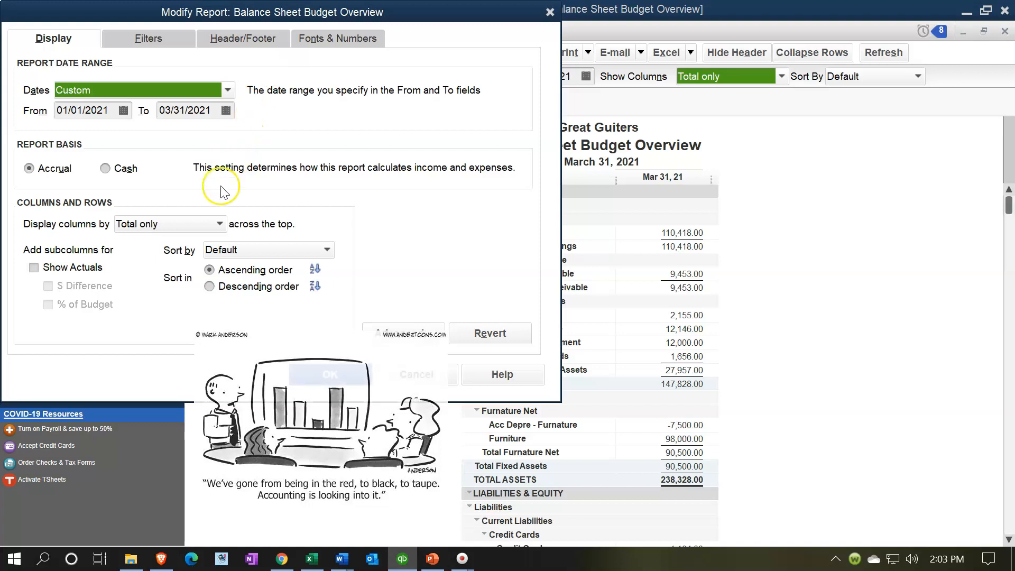
pyautogui.click(218, 224)
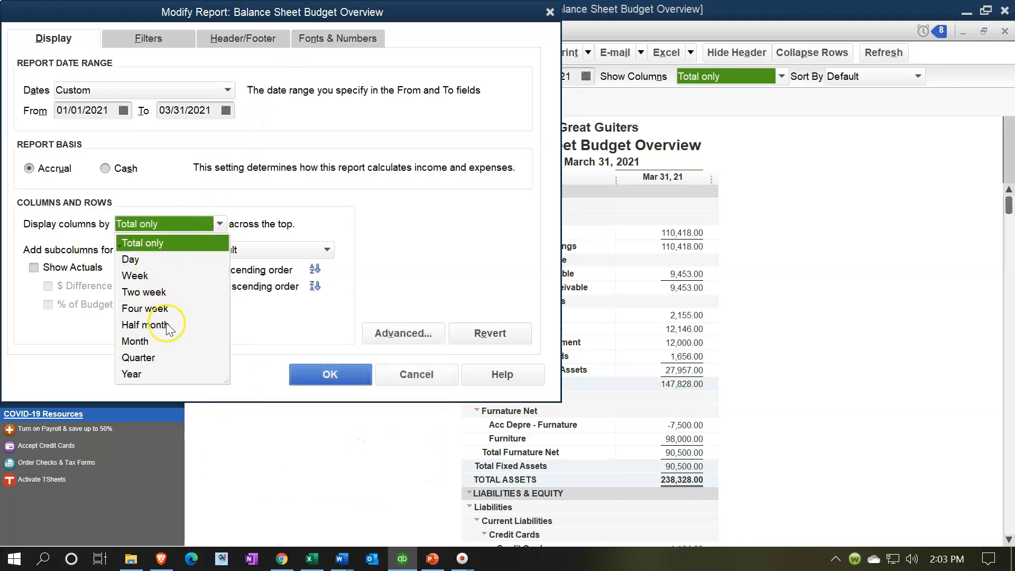
pyautogui.click(152, 343)
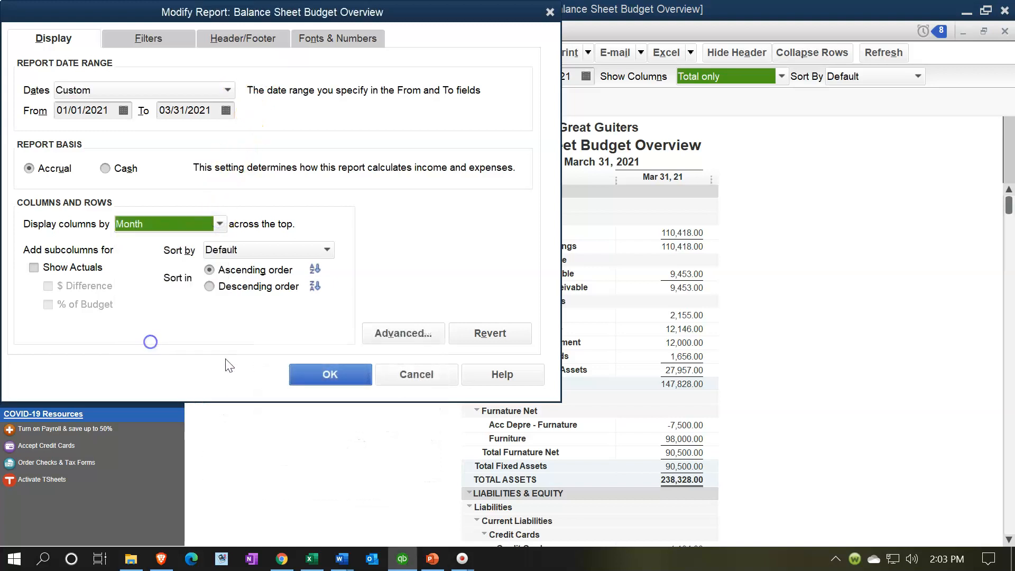
pyautogui.click(316, 375)
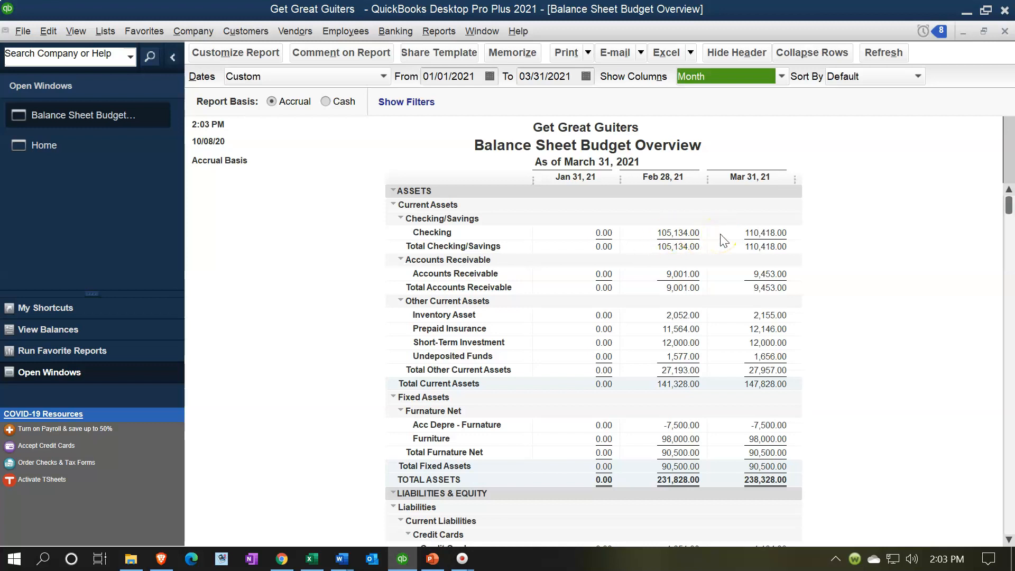
pyautogui.click(460, 76)
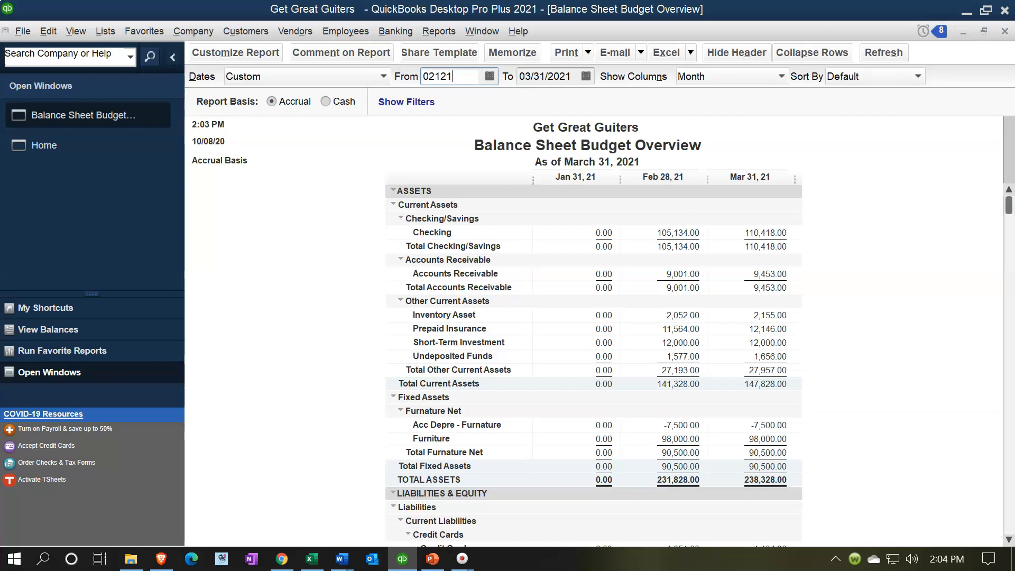
pyautogui.press('Tab')
pyautogui.press('Tab')
pyautogui.press('Tab')
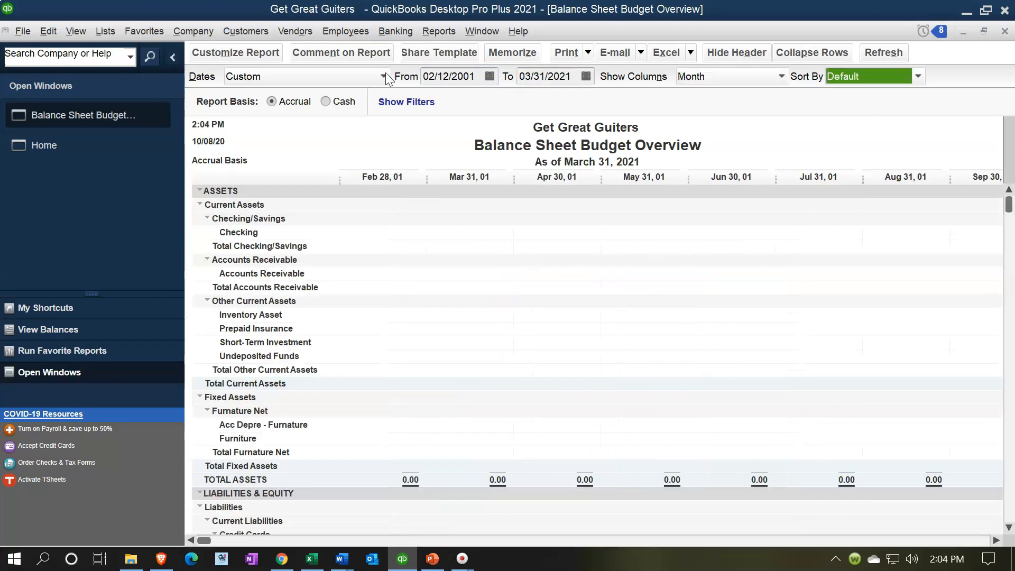
# Set the report's start date to 02/21/2021
pyautogui.click(474, 78)
pyautogui.write('022121')
pyautogui.press('Tab')
pyautogui.press('Tab')
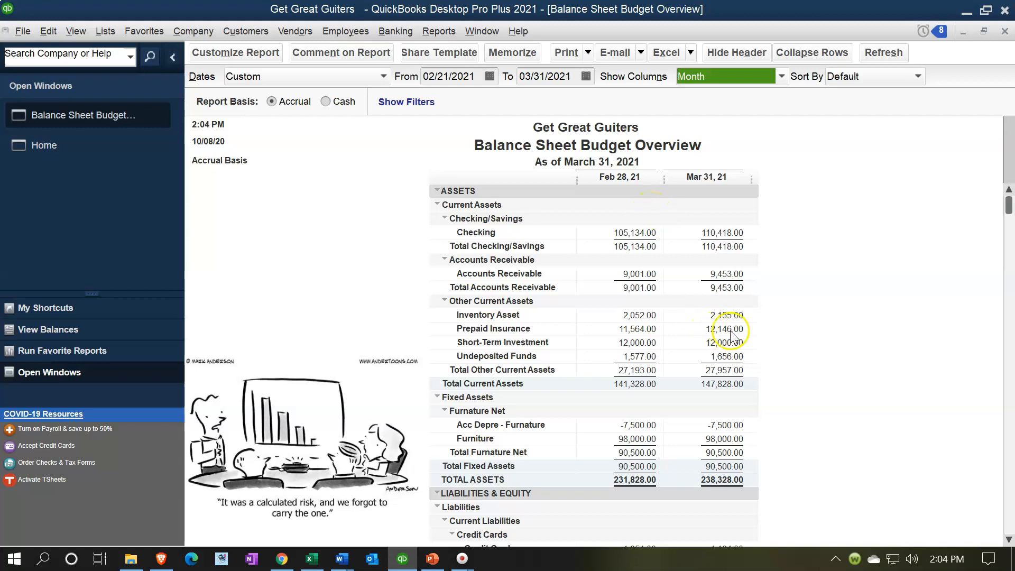
# Remove the date prepared, time prepared and report basis from the report's header
pyautogui.scroll(-5, 805, 455)
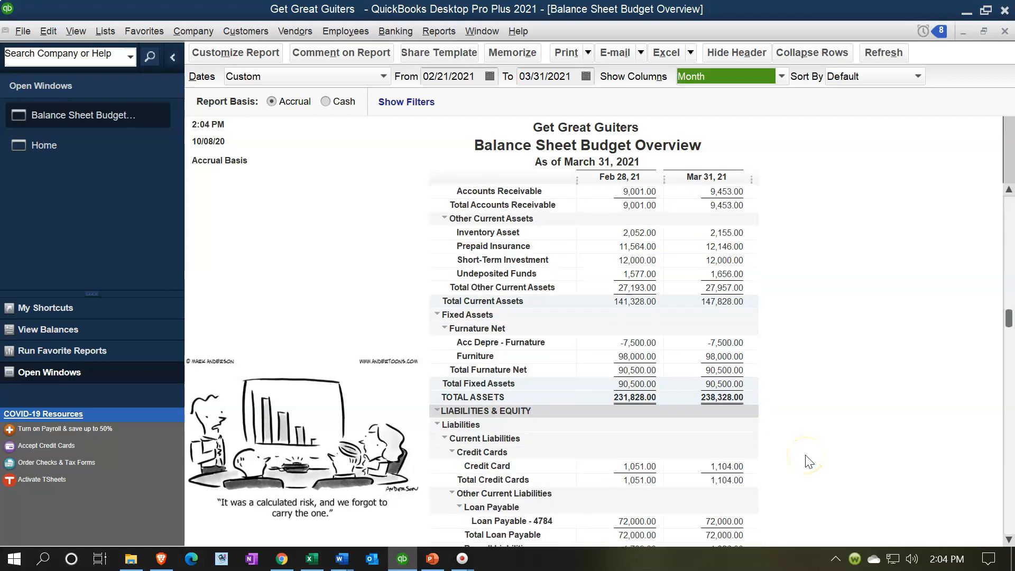
pyautogui.scroll(-1, 809, 461)
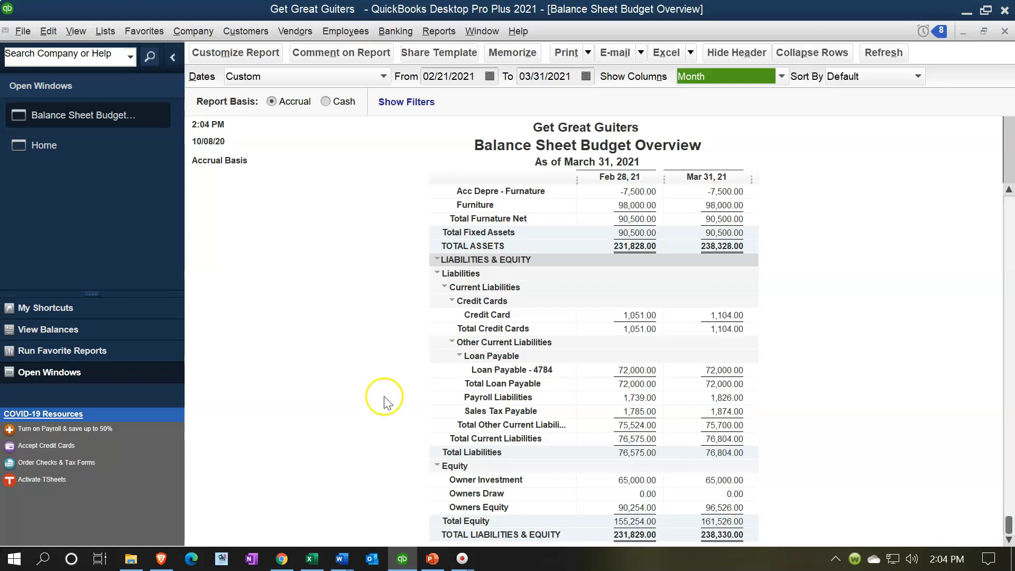
pyautogui.scroll(6, 299, 370)
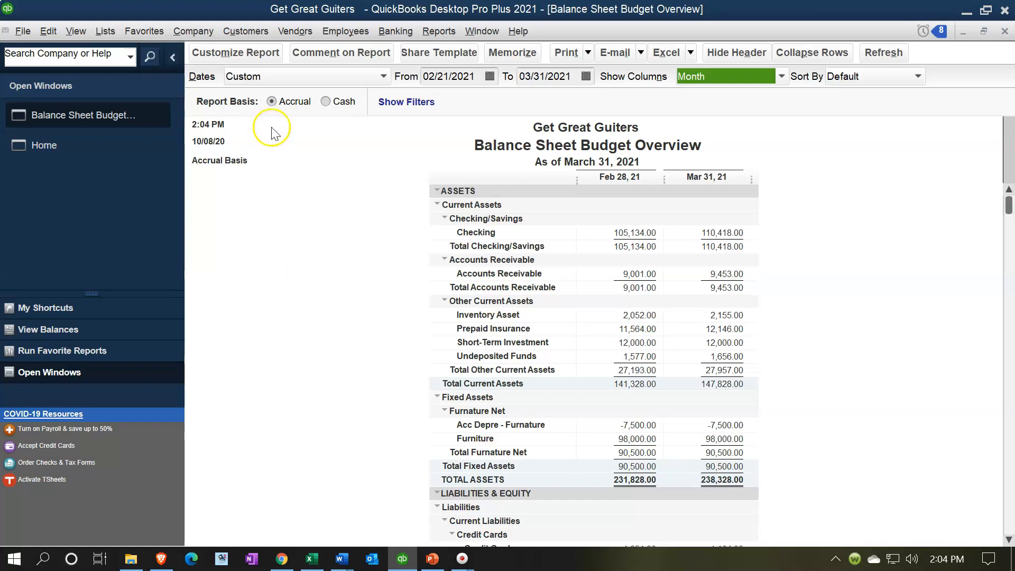
pyautogui.click(253, 55)
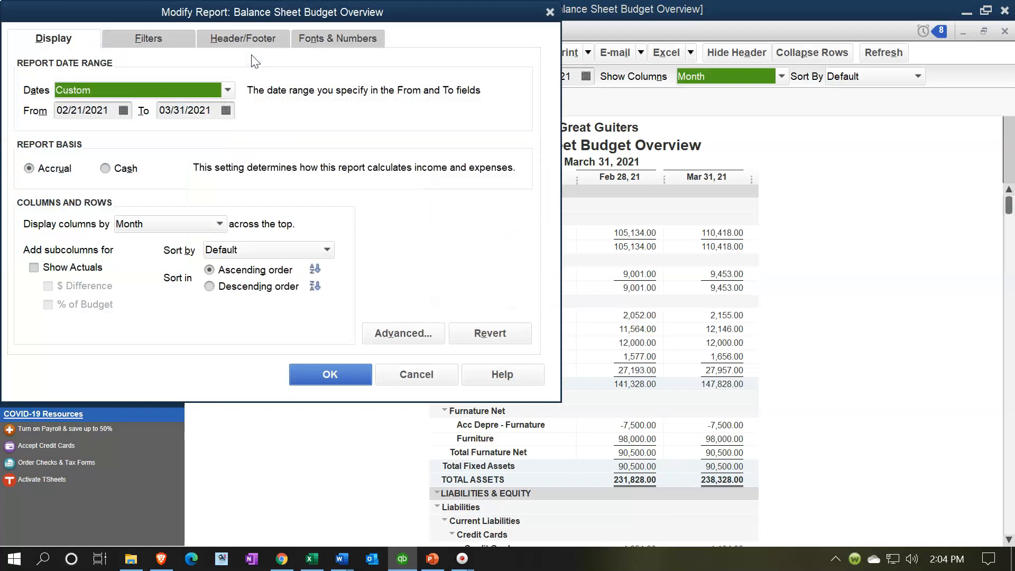
pyautogui.moveTo(386, 7); pyautogui.dragTo(454, 35)
pyautogui.click(347, 72)
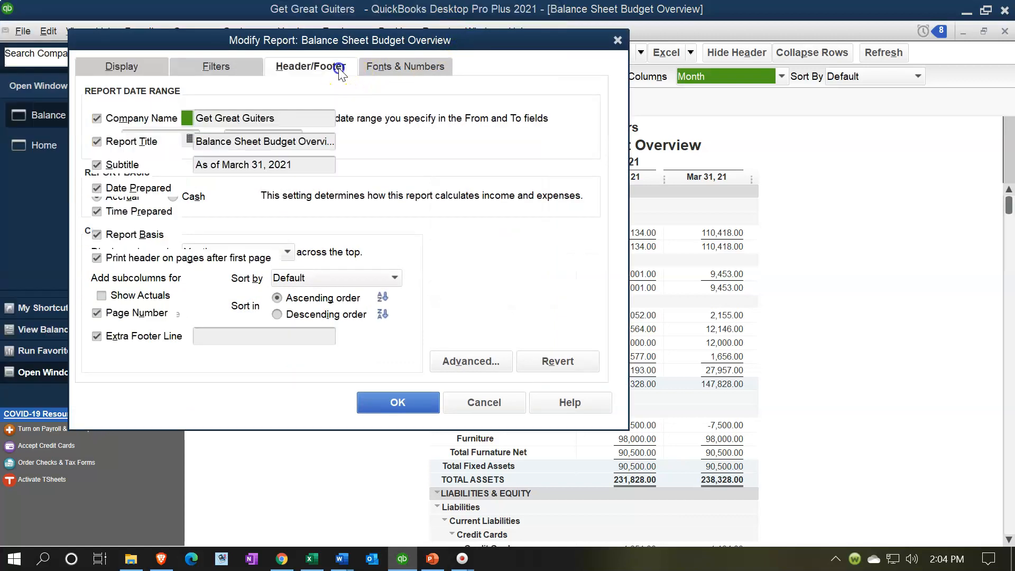
pyautogui.click(96, 188)
pyautogui.click(96, 211)
pyautogui.click(98, 234)
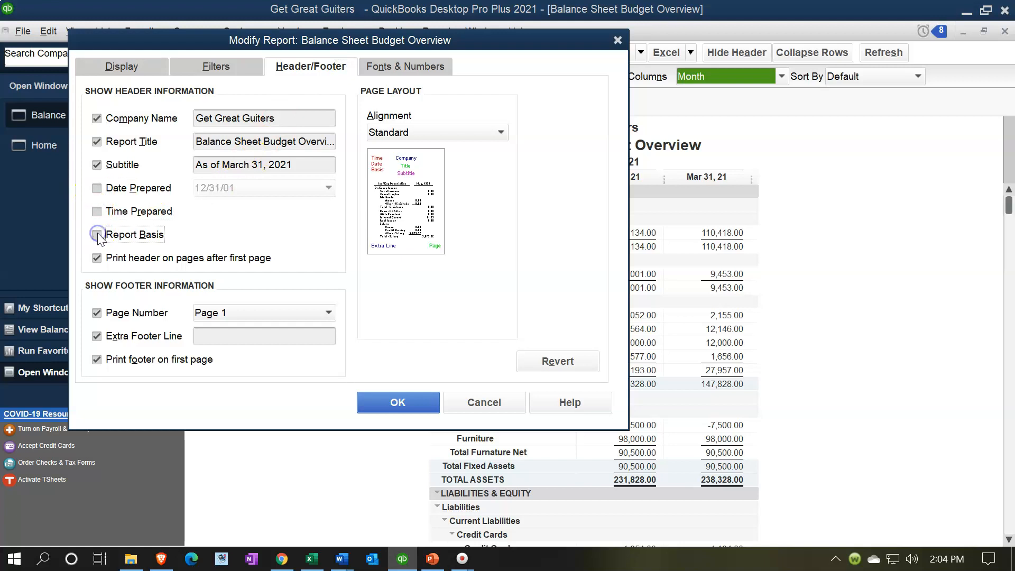
pyautogui.click(380, 404)
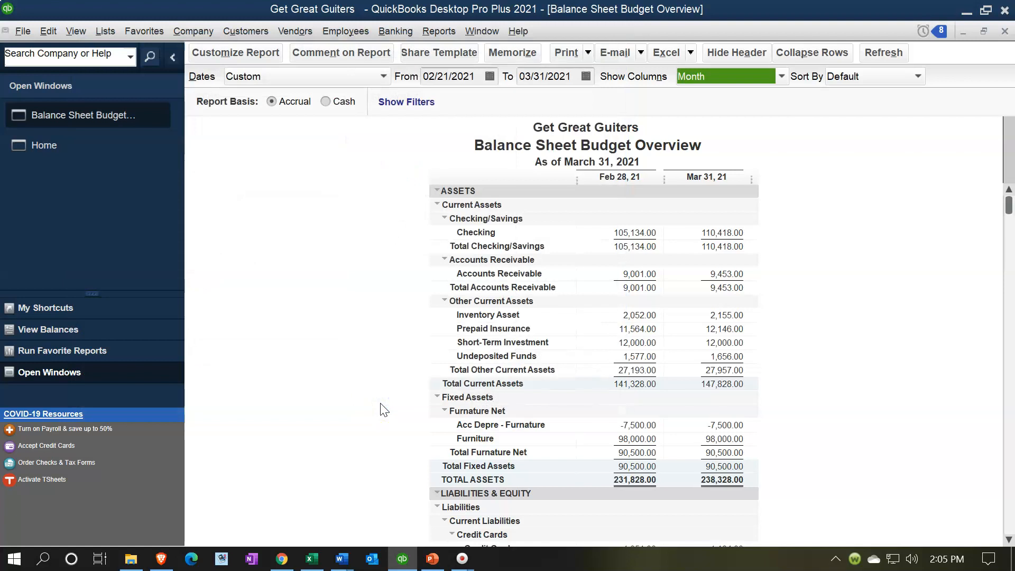
# Format the report's numbers without cents, with negative amounts shown in parentheses and bright red
pyautogui.click(251, 52)
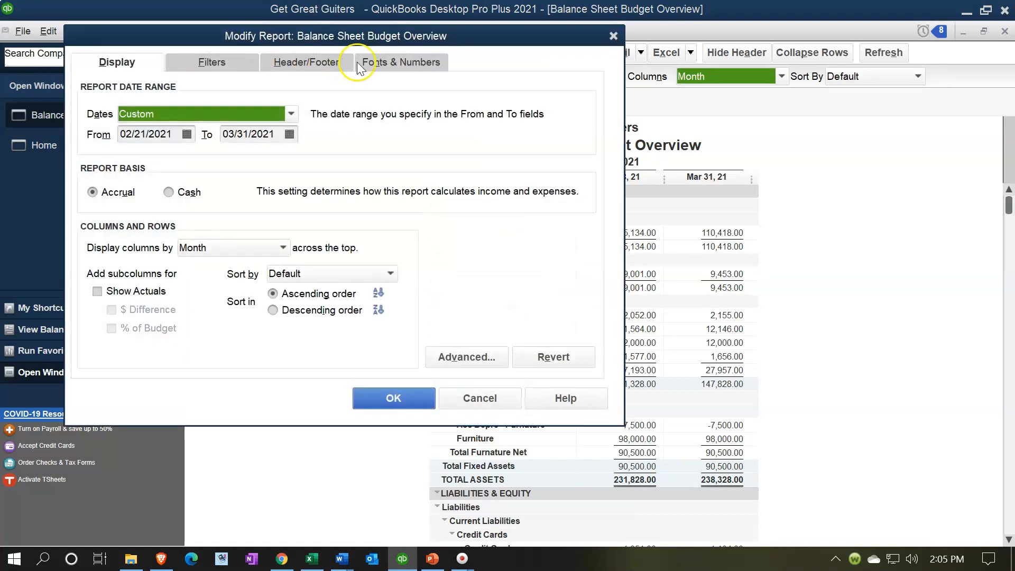
pyautogui.click(364, 63)
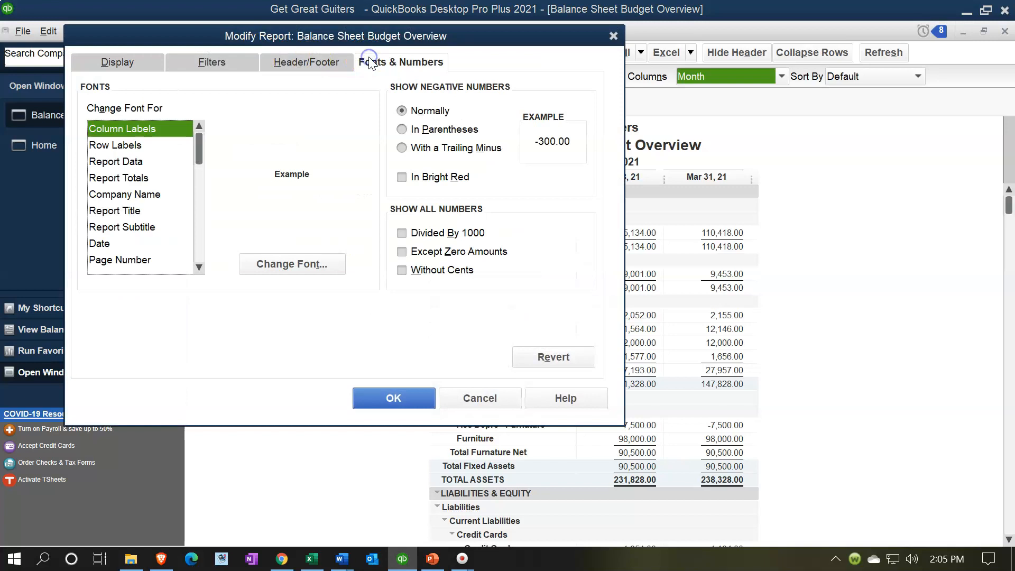
pyautogui.click(402, 270)
pyautogui.click(403, 129)
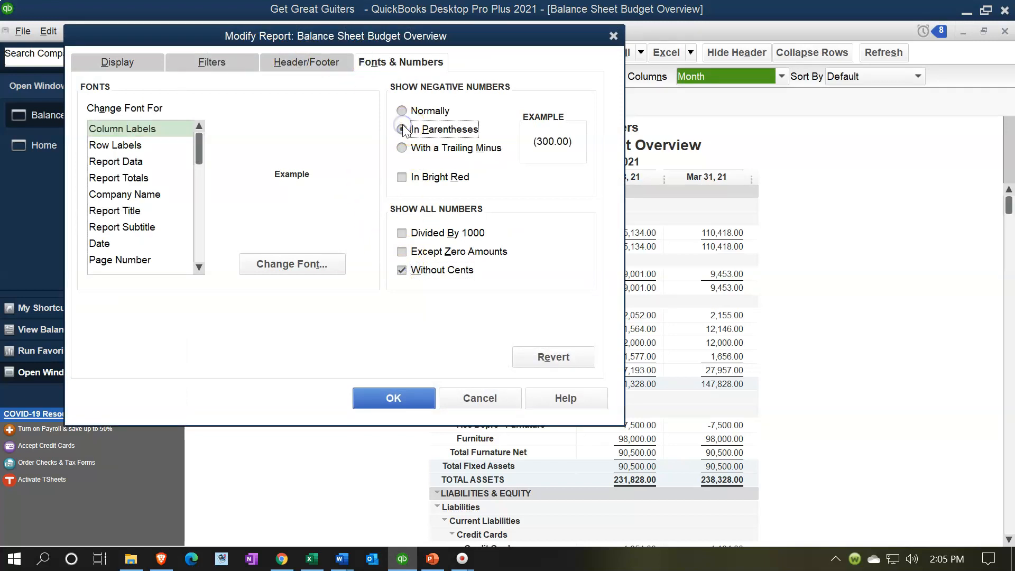
pyautogui.click(403, 178)
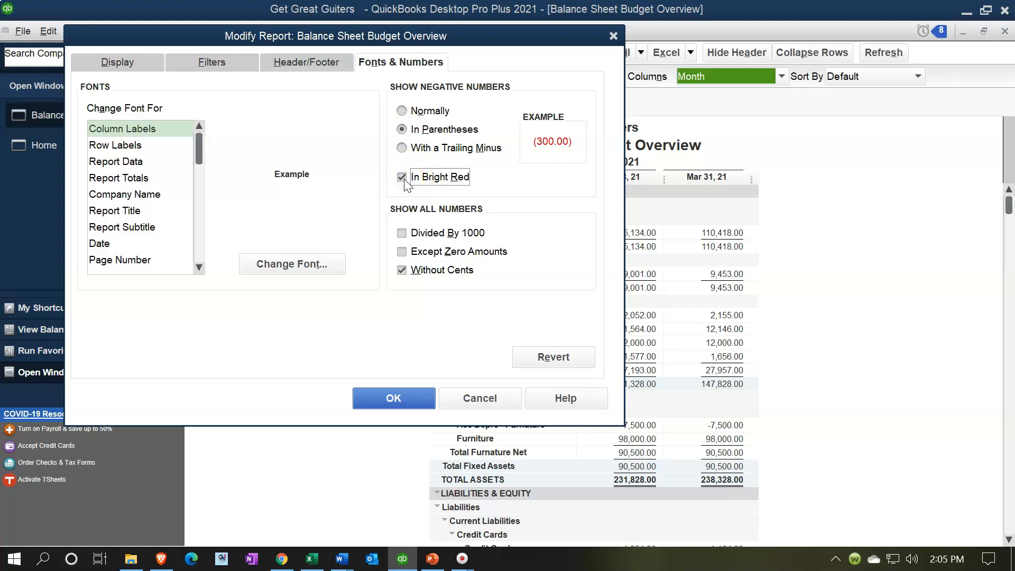
pyautogui.click(406, 395)
pyautogui.scroll(-3, 397, 299)
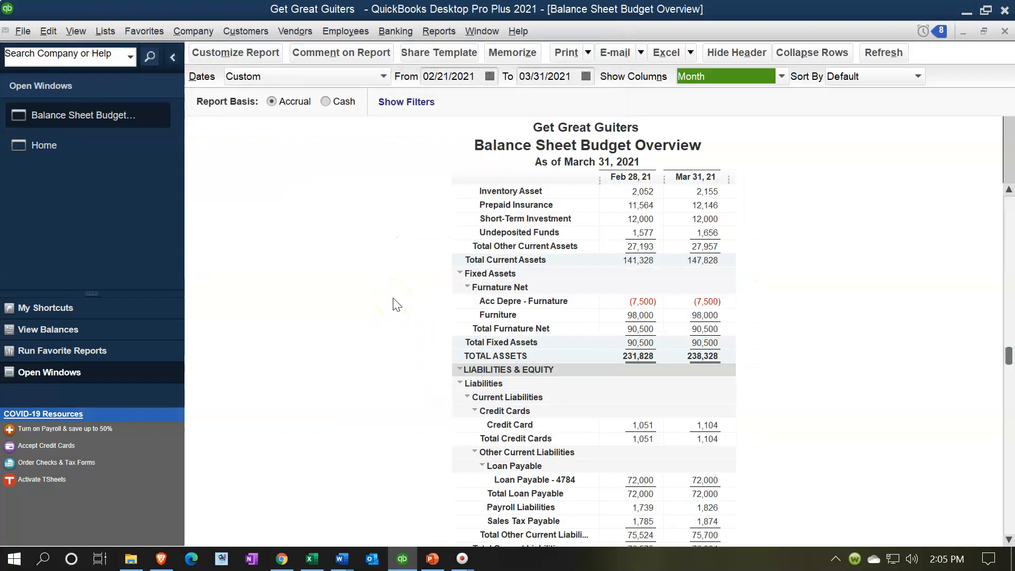
pyautogui.scroll(-3, 396, 305)
pyautogui.scroll(4, 397, 305)
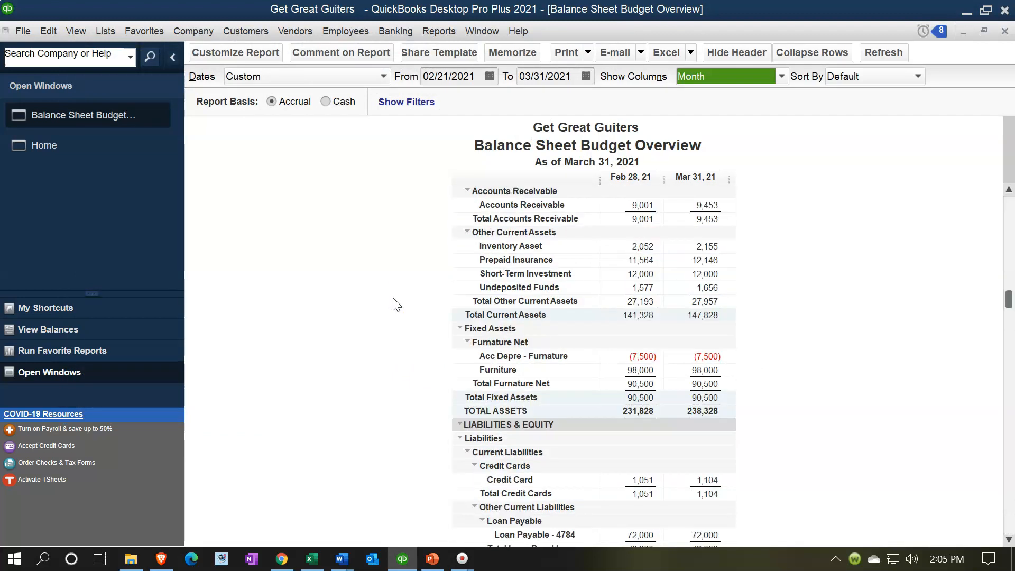
pyautogui.scroll(2, 396, 305)
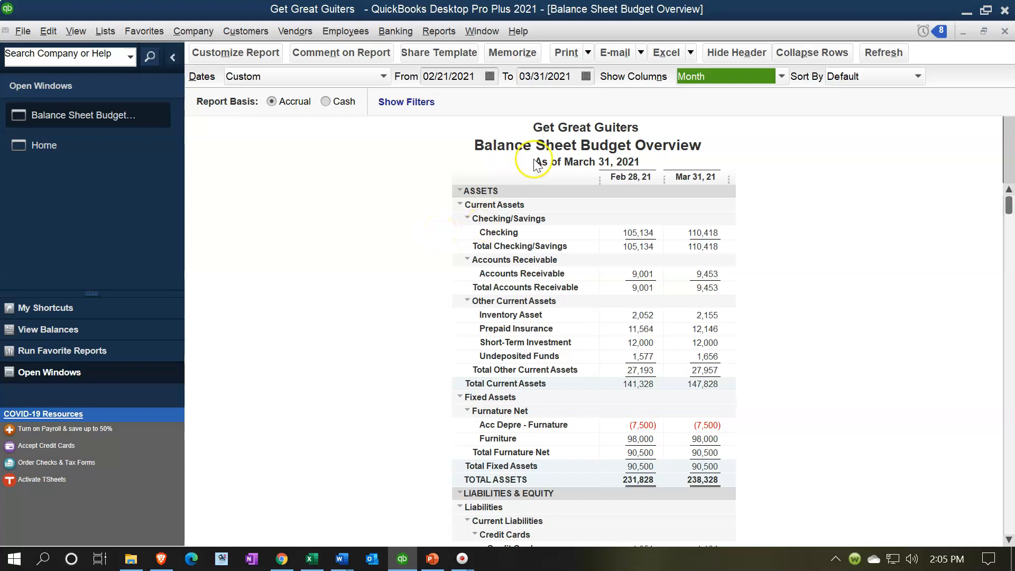
# Print the report to CutePDF Writer in portrait orientation, fitted to 1 page wide
pyautogui.click(640, 53)
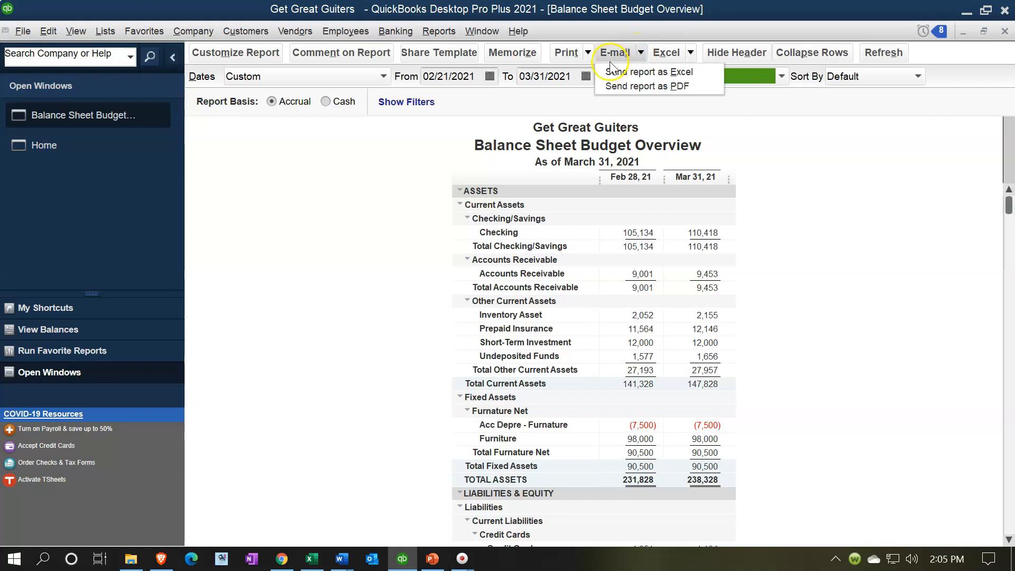
pyautogui.click(581, 52)
pyautogui.click(579, 72)
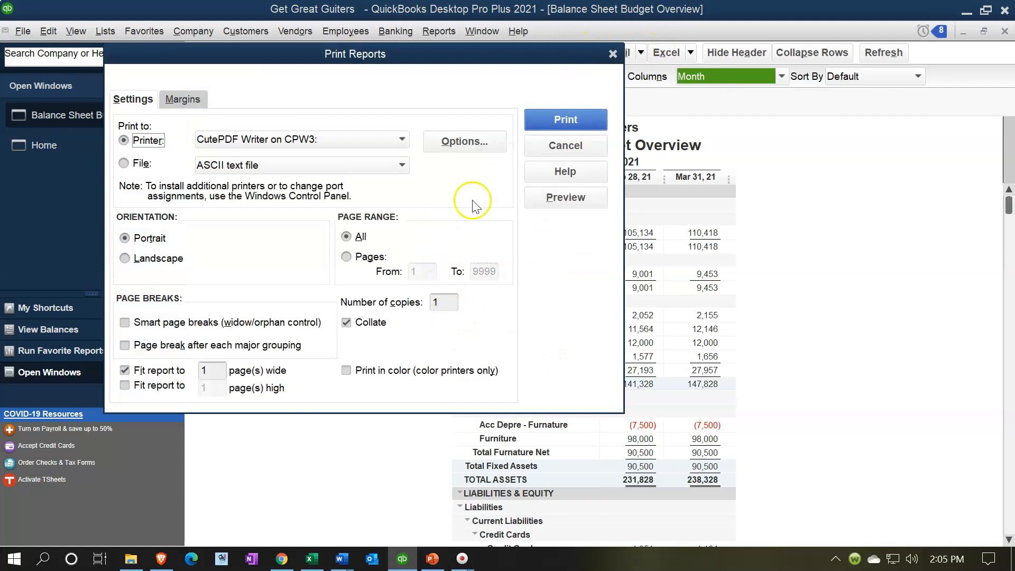
pyautogui.click(533, 122)
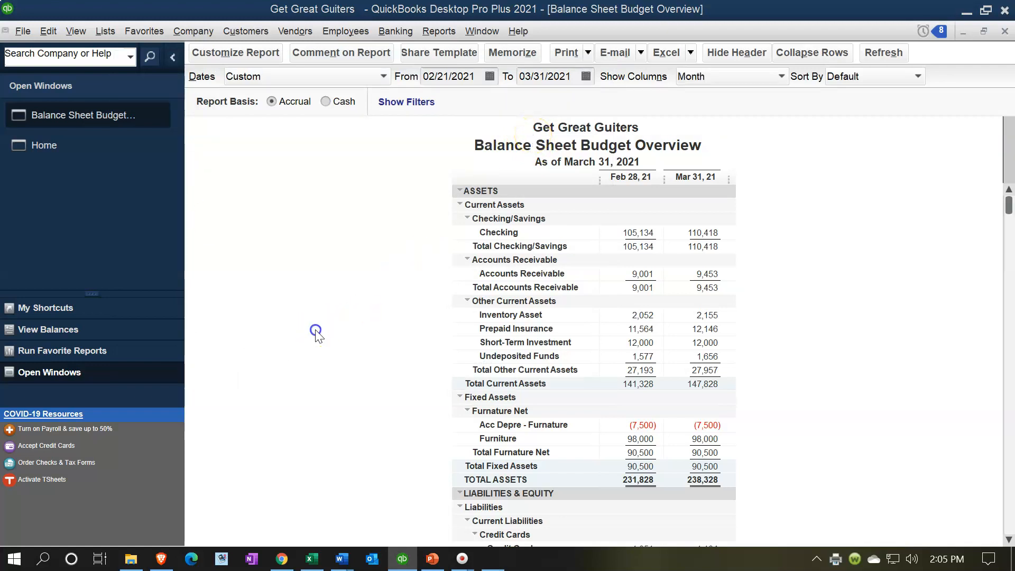
# Choose the Section 11 Budgeting folder inside GGG QuickBooks Data as the PDF's save location
pyautogui.moveTo(478, 146); pyautogui.dragTo(548, 185)
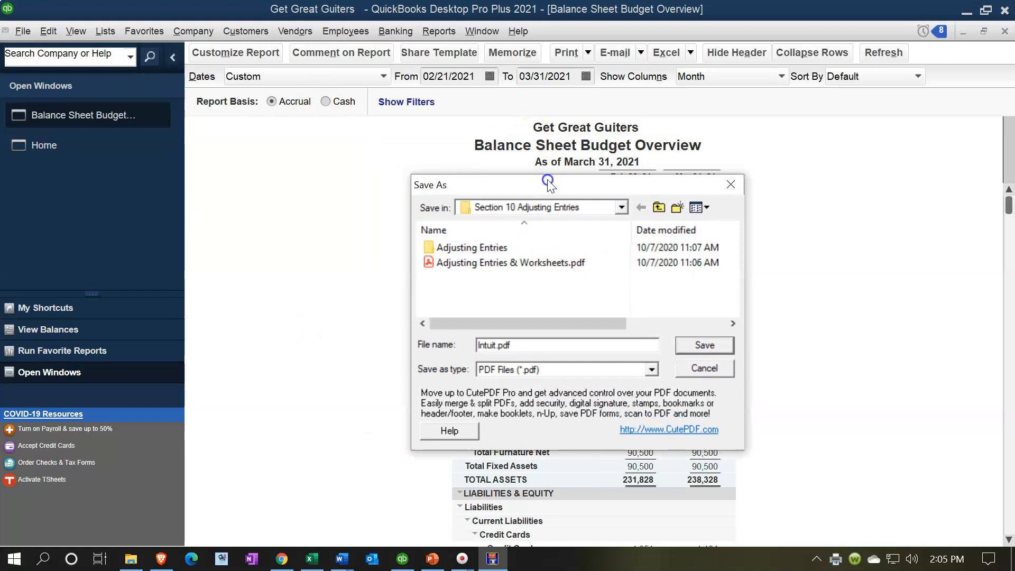
pyautogui.click(621, 208)
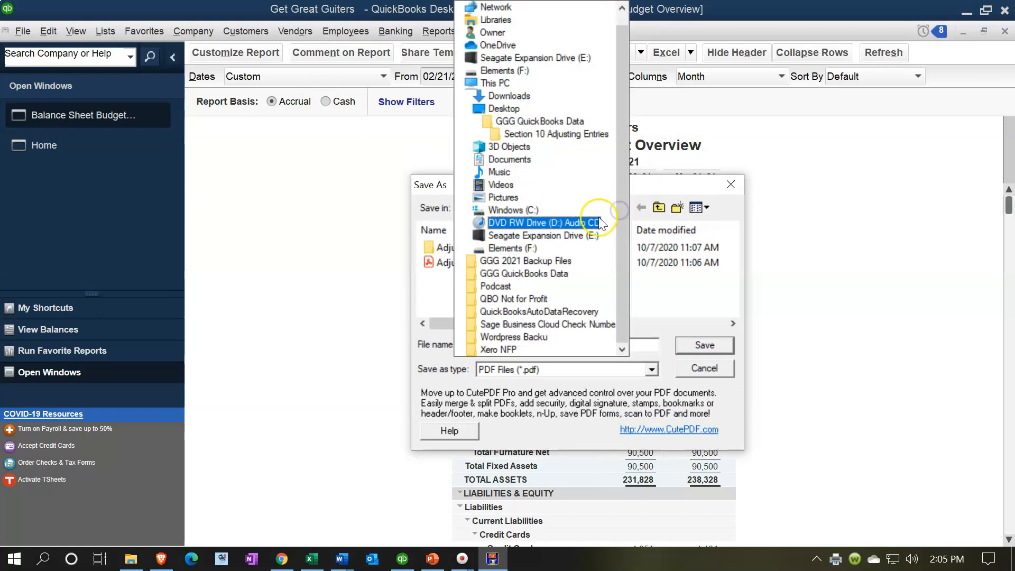
pyautogui.click(534, 125)
pyautogui.scroll(-2, 537, 233)
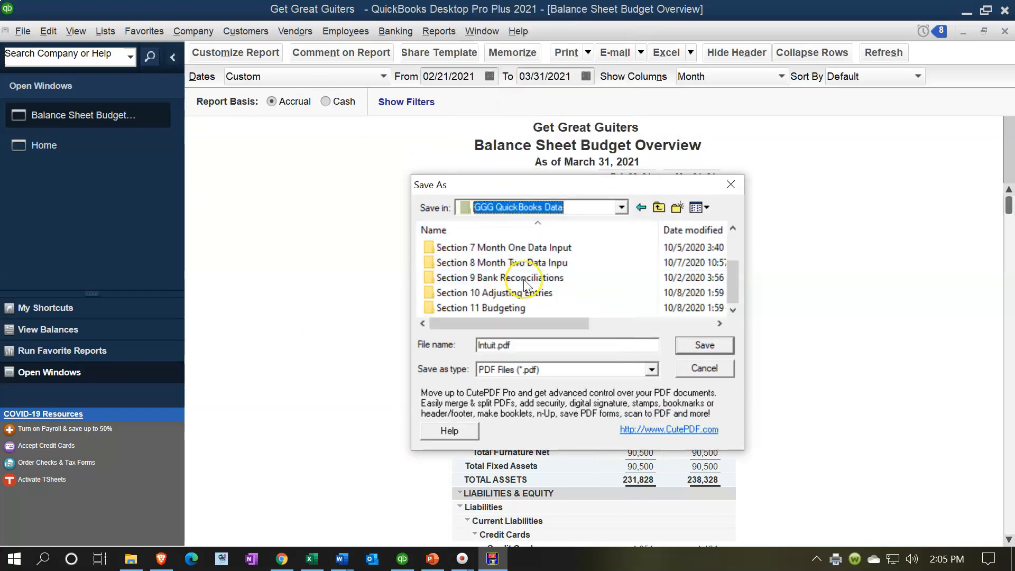
pyautogui.doubleClick(500, 309)
# Name the PDF Balance Sheet Budget Overview followed by the date 02.28.21, and save it
pyautogui.click(495, 345)
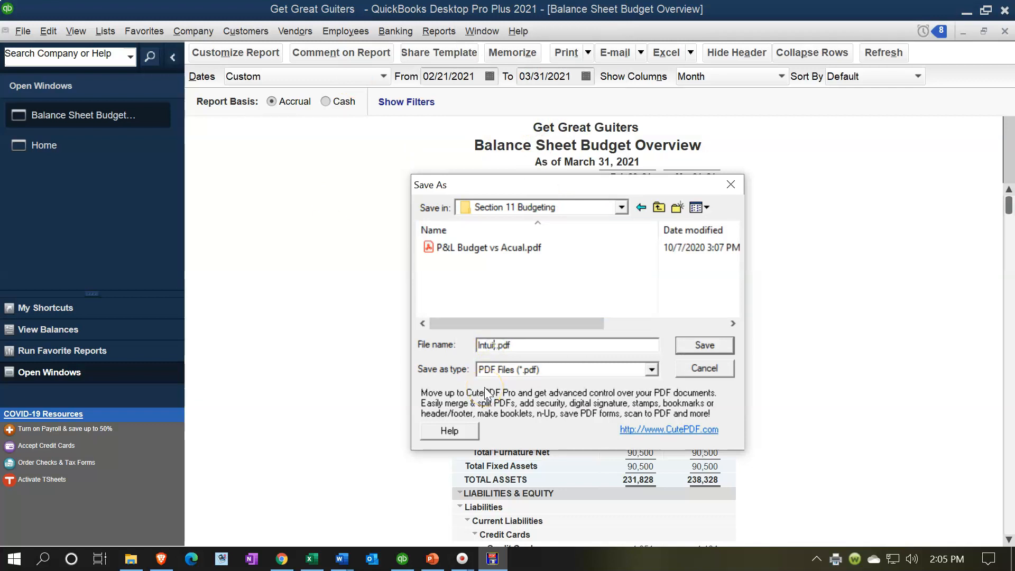
pyautogui.press('BackSpace')
pyautogui.press('BackSpace')
pyautogui.press('BackSpace')
pyautogui.press('BackSpace')
pyautogui.press('BackSpace')
pyautogui.press('BackSpace')
pyautogui.write('Balance Sheet Budget Overview')
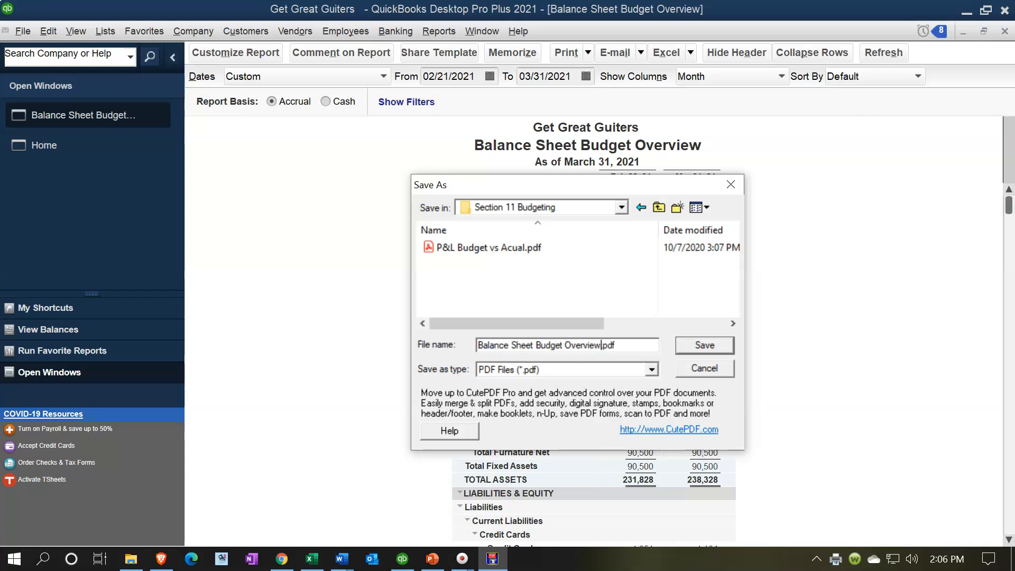
pyautogui.write(' 022821')
pyautogui.press('Left')
pyautogui.press('Left')
pyautogui.press('Left')
pyautogui.press('Left')
pyautogui.write('.28.')
pyautogui.click(703, 345)
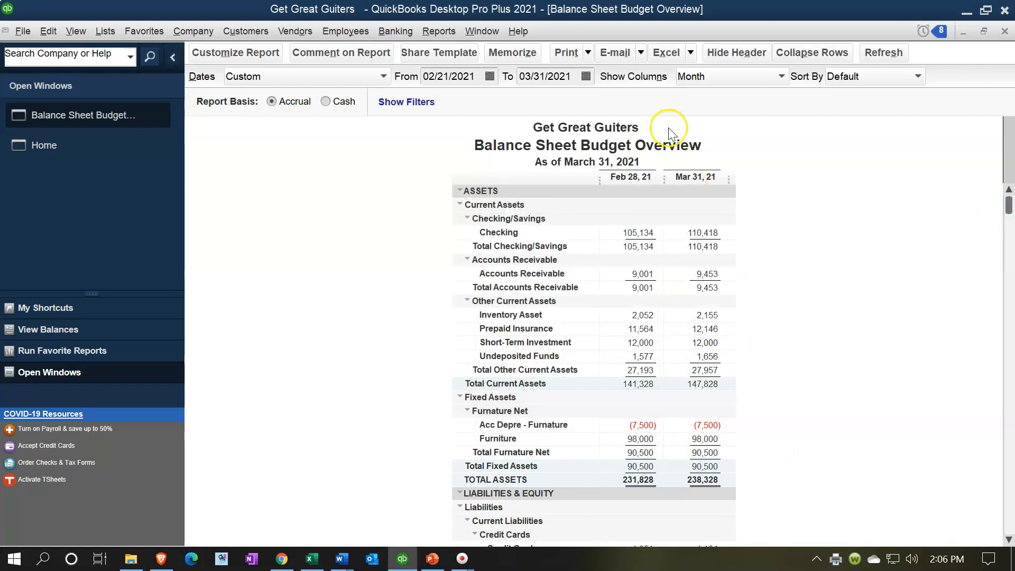
# Export the report to Excel as a new worksheet in the existing workbook Budget Reports 2021.xlsx
pyautogui.click(690, 53)
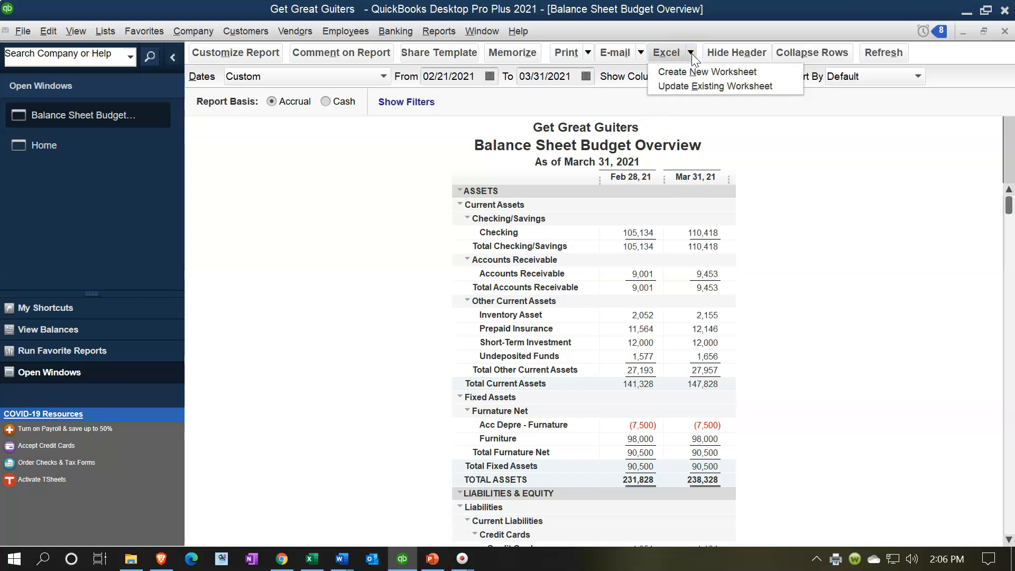
pyautogui.click(689, 72)
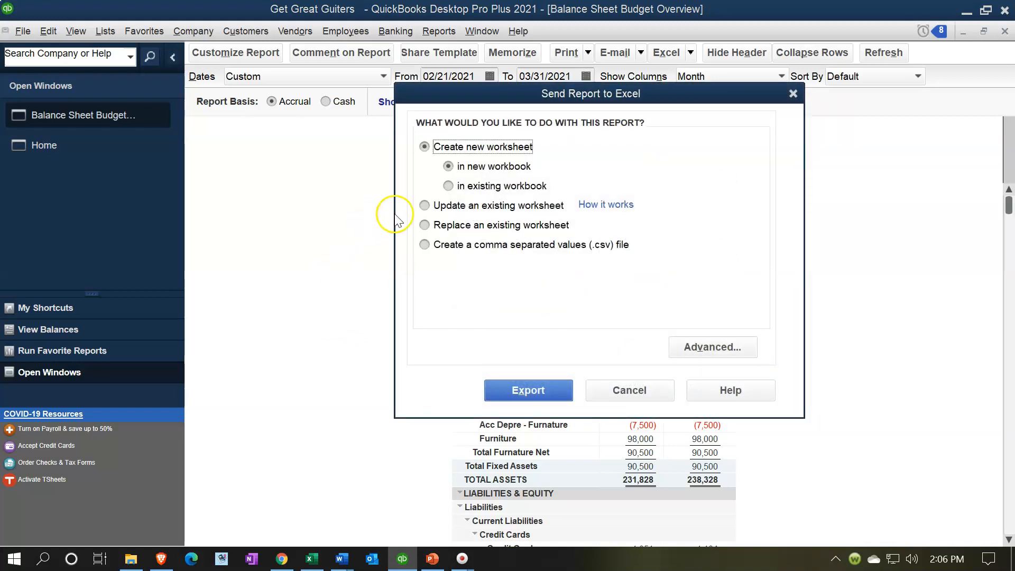
pyautogui.click(448, 187)
pyautogui.click(711, 238)
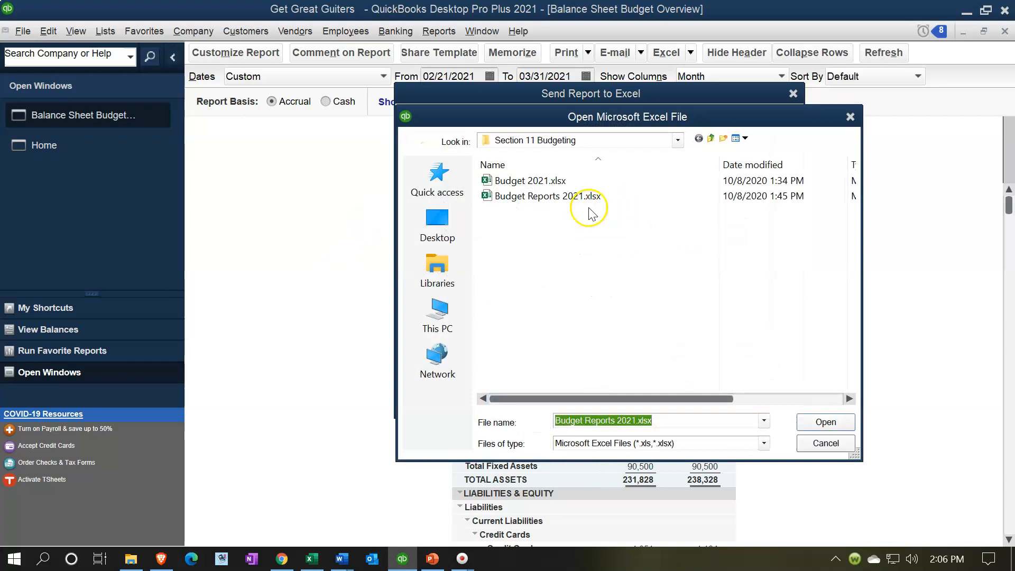
pyautogui.doubleClick(528, 197)
pyautogui.press('Return')
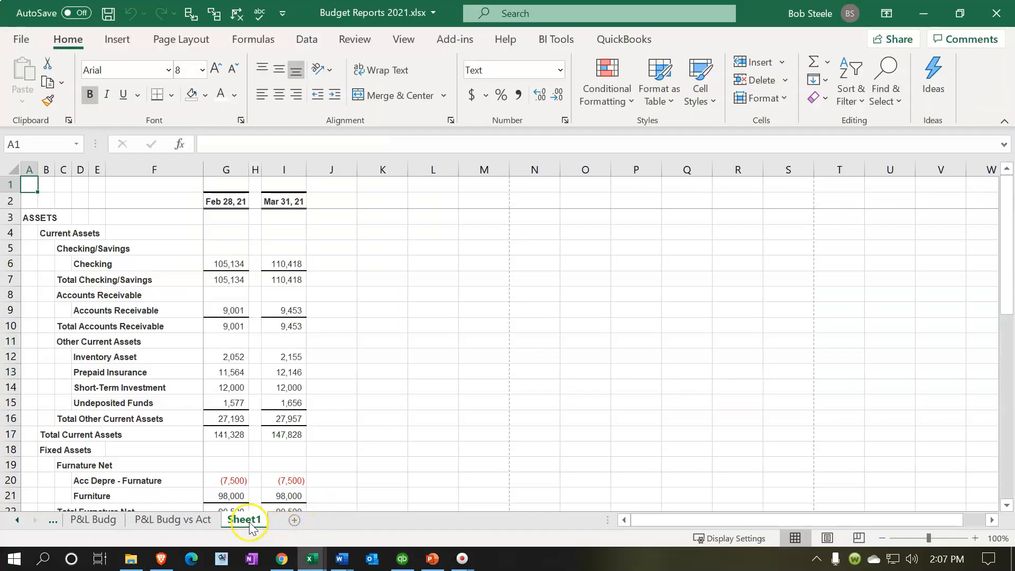
# Delete the QuickBooks Desktop Export Tips sheet from the workbook
pyautogui.click(313, 456)
pyautogui.click(17, 519)
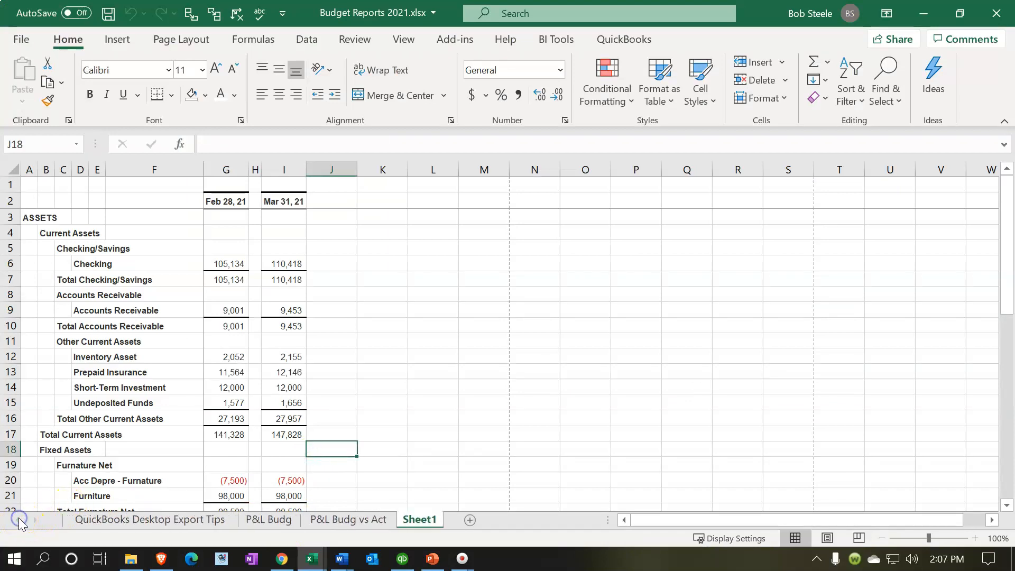
pyautogui.click(100, 523)
pyautogui.rightClick(127, 519)
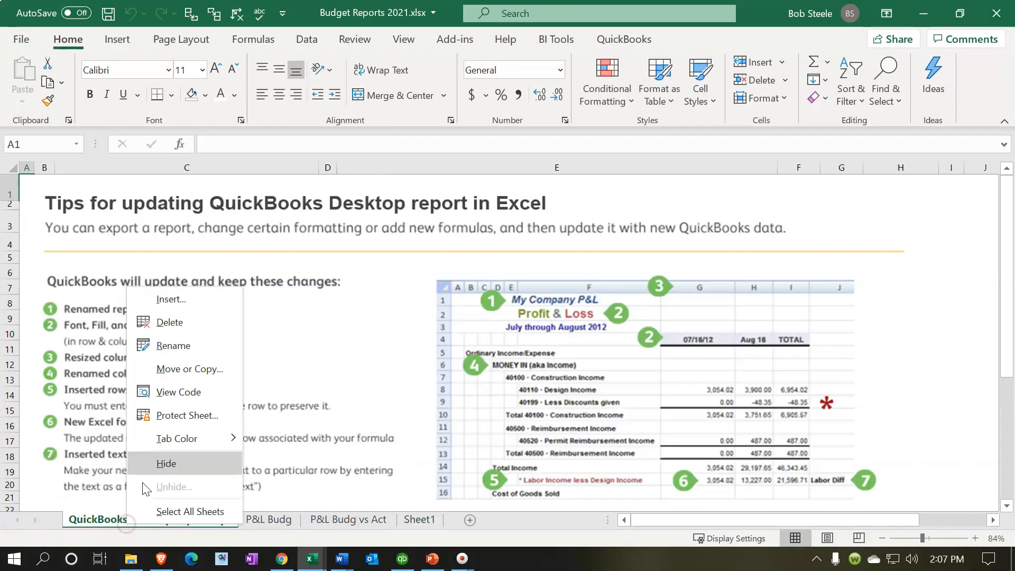
pyautogui.click(168, 324)
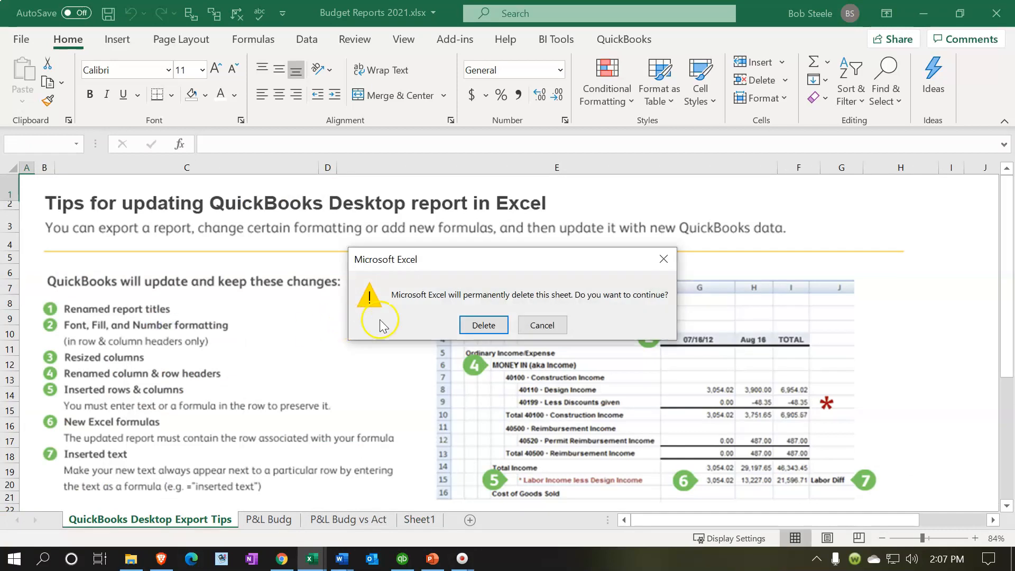
pyautogui.click(472, 325)
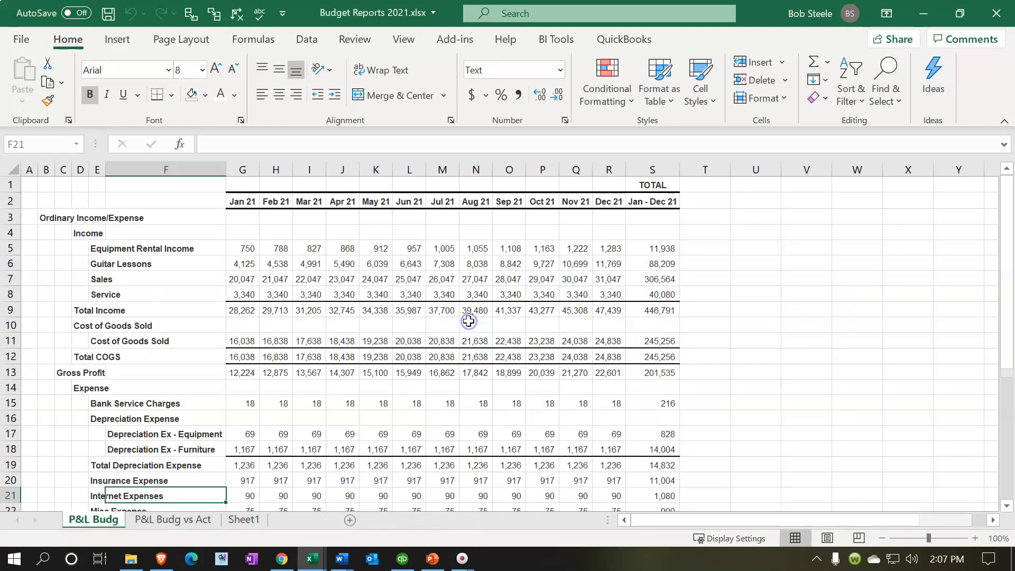
# Check the two P&L budget sheets and rename Sheet1 as BS Budget
pyautogui.doubleClick(105, 523)
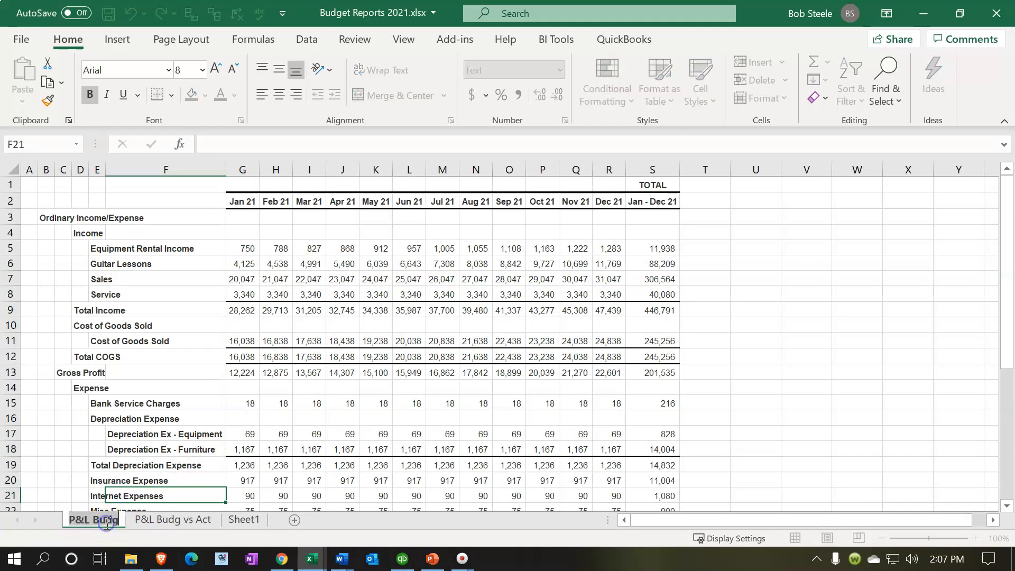
pyautogui.click(80, 465)
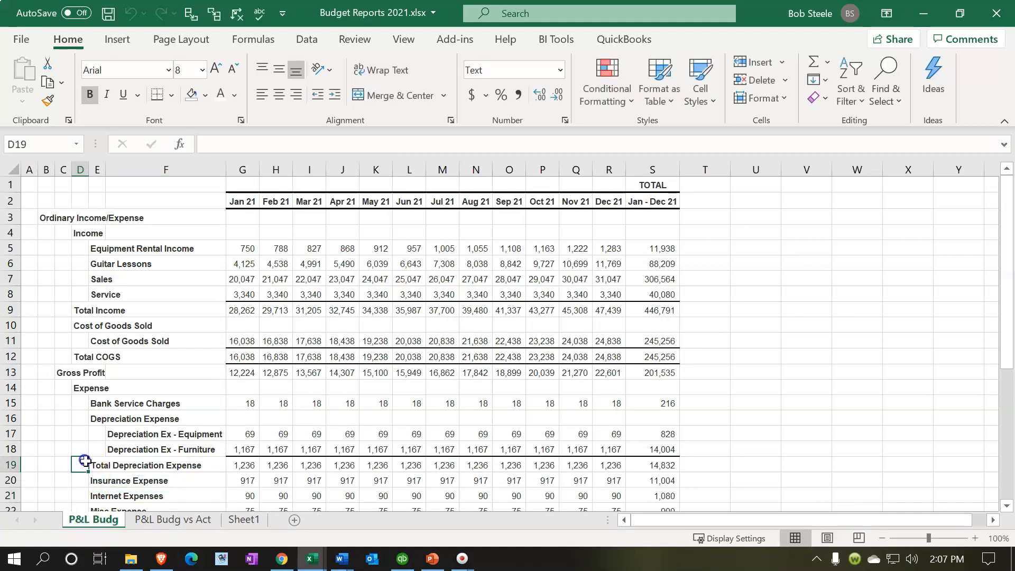
pyautogui.click(161, 525)
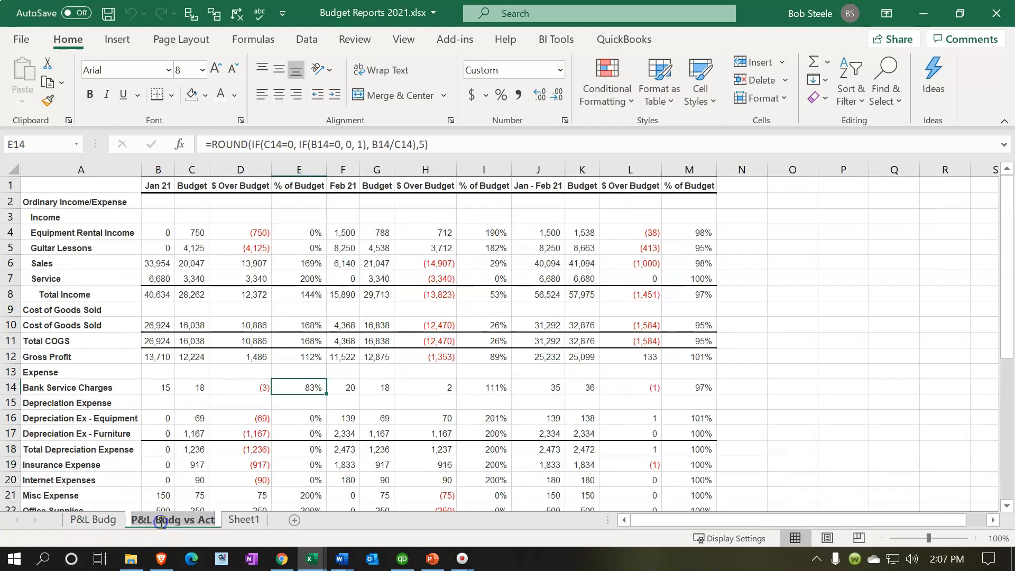
pyautogui.click(184, 466)
pyautogui.click(245, 521)
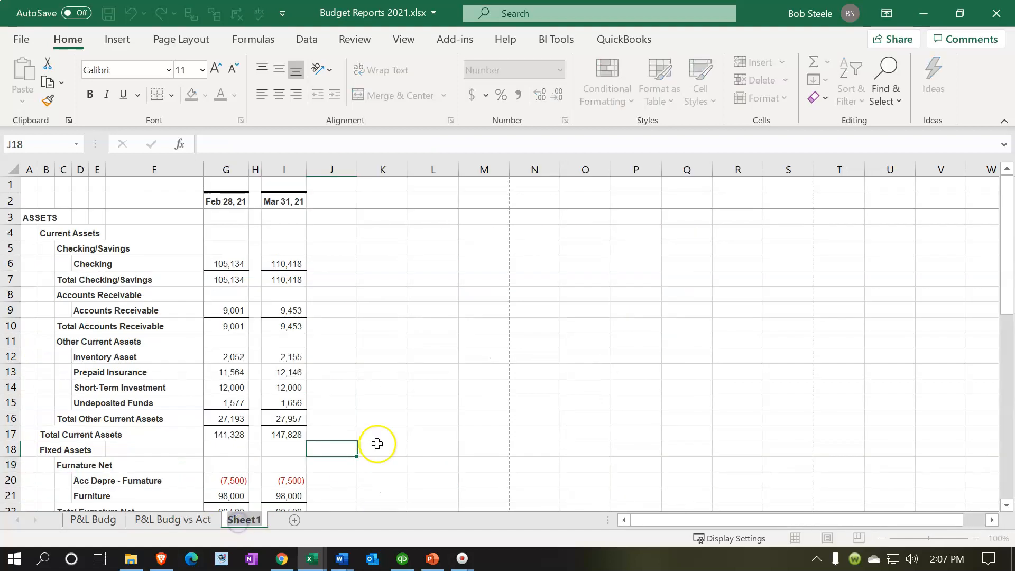
pyautogui.hotkey('alt', 'h')
pyautogui.write('orBS')
pyautogui.write(' Budget')
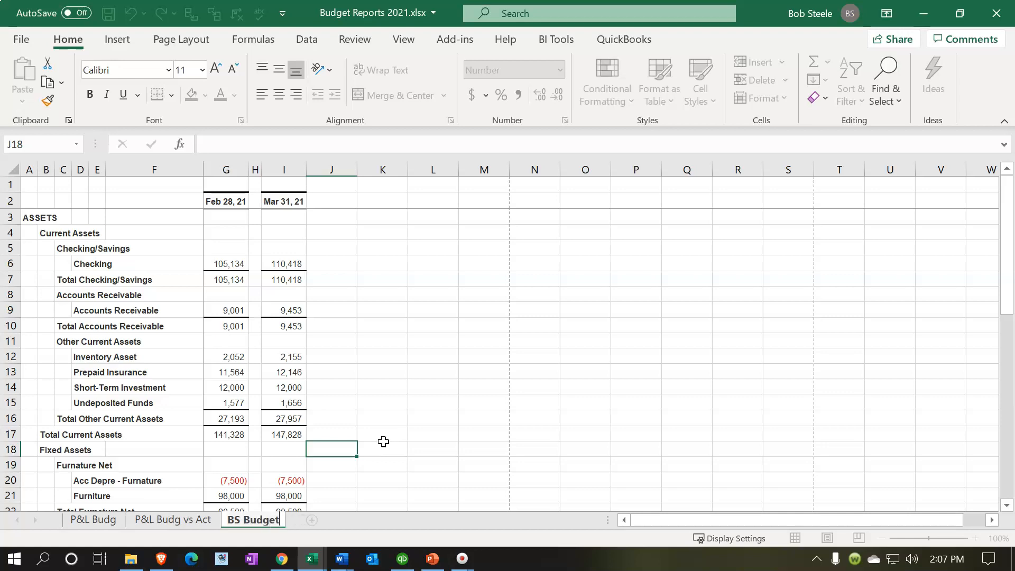
pyautogui.click(384, 443)
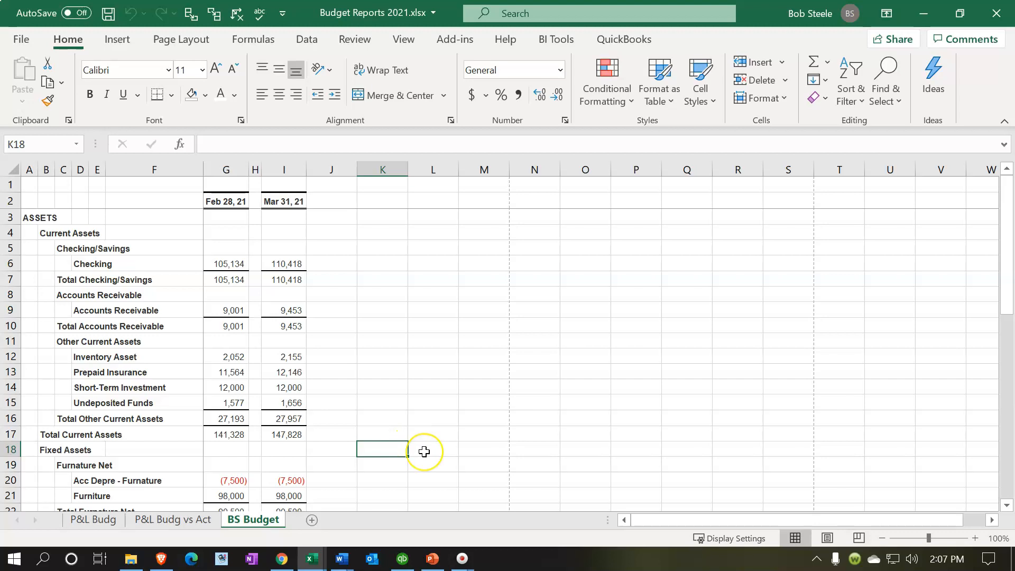
# Preview the BS Budget sheet in Page Layout view, unfreezing its panes and removing the split, and return to Normal view
pyautogui.click(828, 537)
pyautogui.click(485, 325)
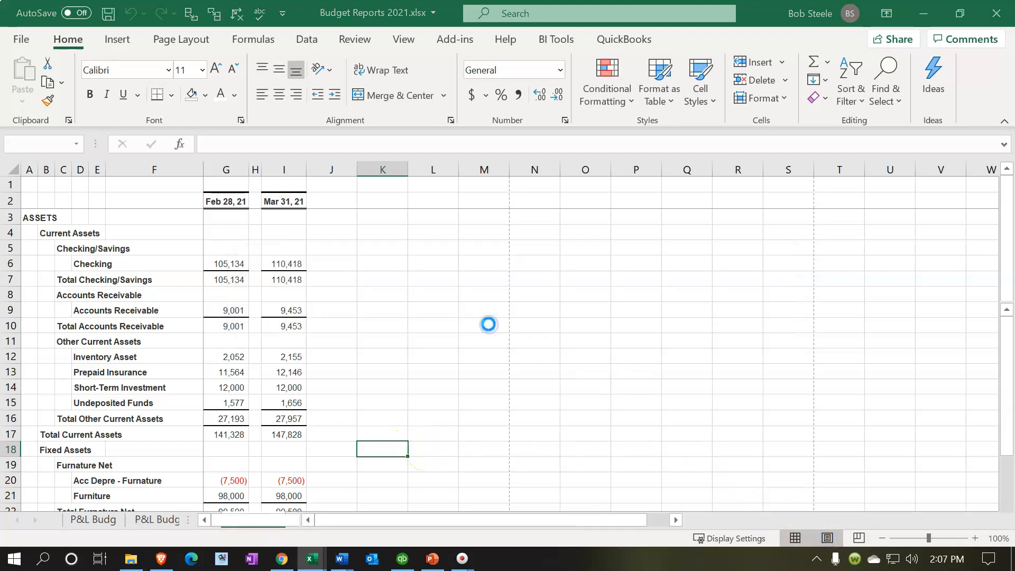
pyautogui.click(403, 39)
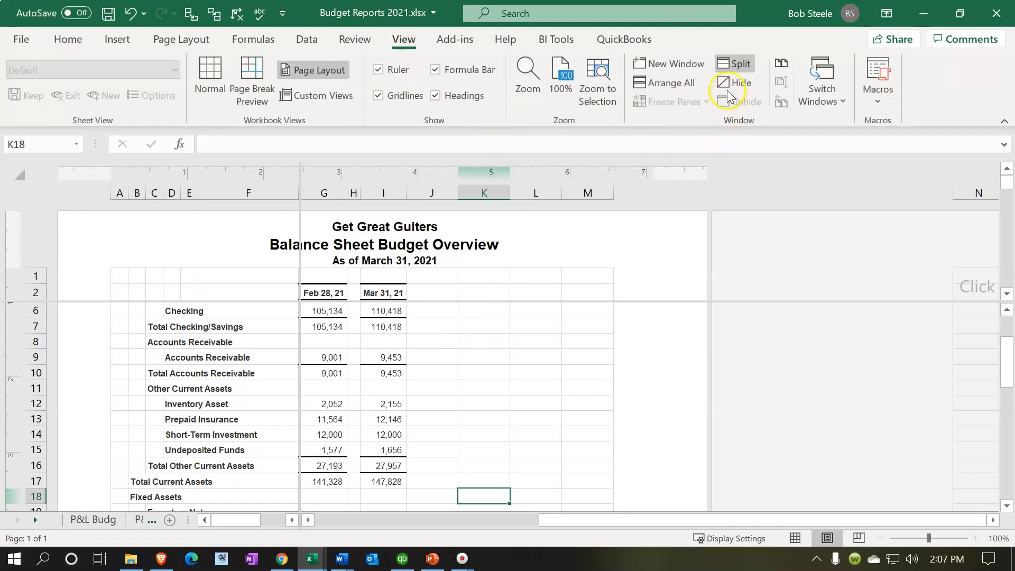
pyautogui.click(732, 62)
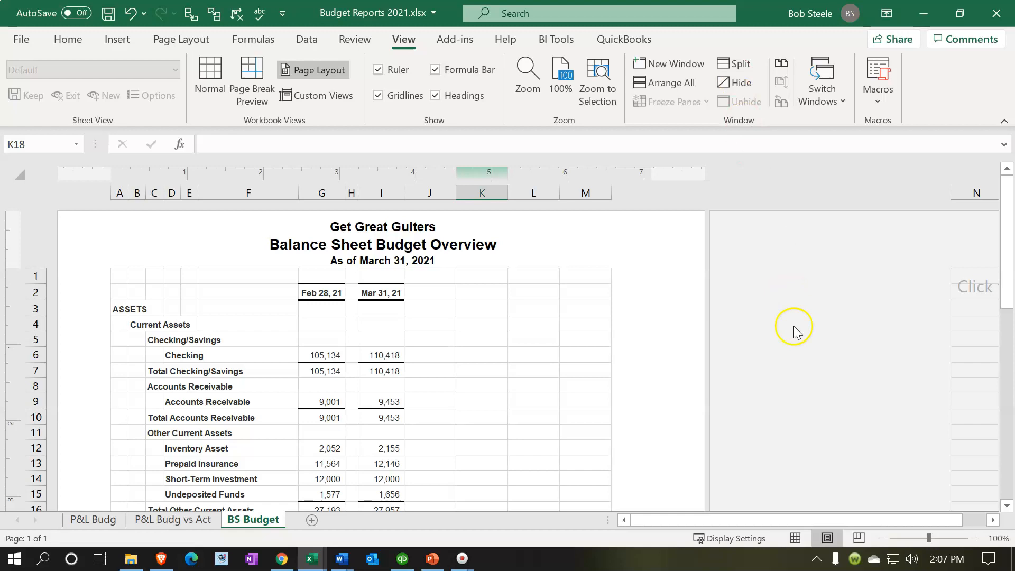
pyautogui.click(795, 538)
pyautogui.click(397, 362)
pyautogui.scroll(-3, 399, 362)
pyautogui.scroll(3, 399, 362)
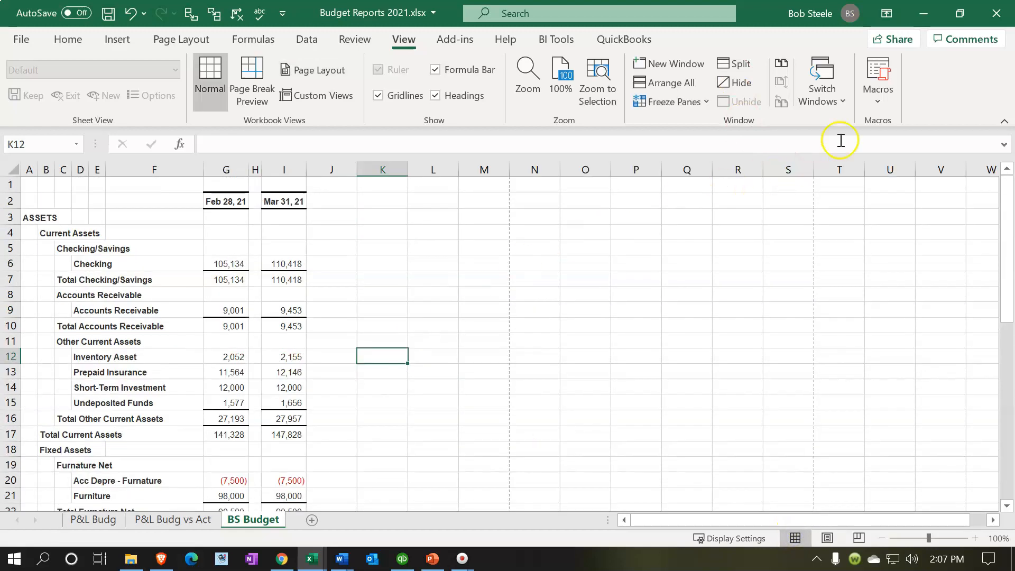
# Close the Budget Reports 2021.xlsx workbook, saving its changes, and return to QuickBooks
pyautogui.click(994, 16)
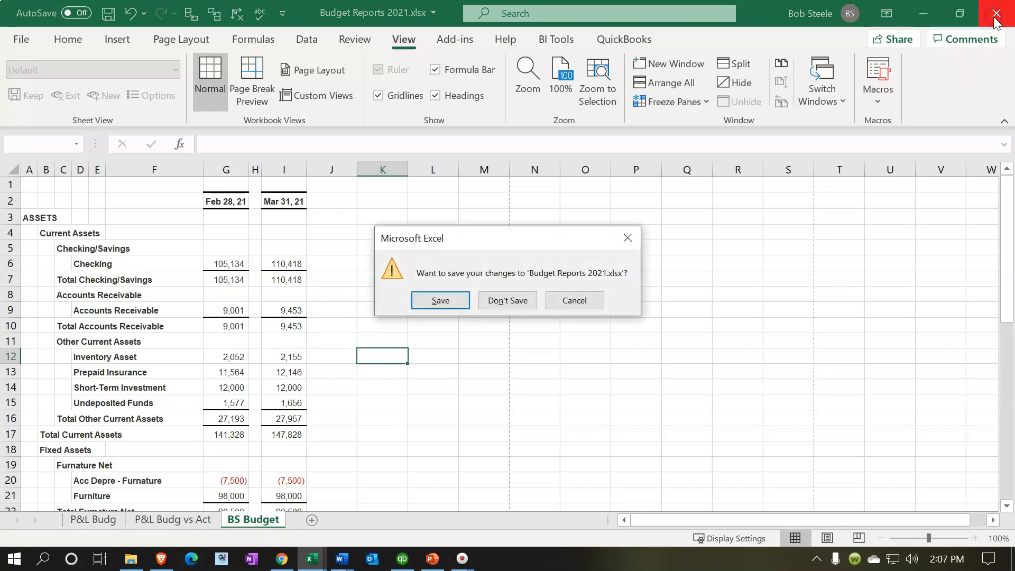
pyautogui.click(442, 299)
pyautogui.click(454, 351)
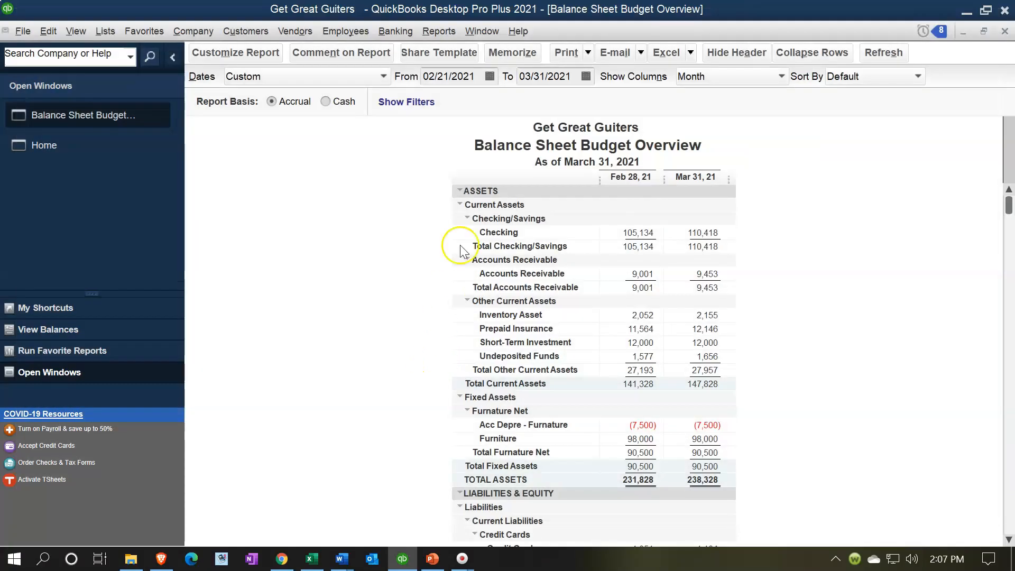
# Create a Balance Sheet Budget vs. Actual report with the budget report wizard
pyautogui.click(439, 31)
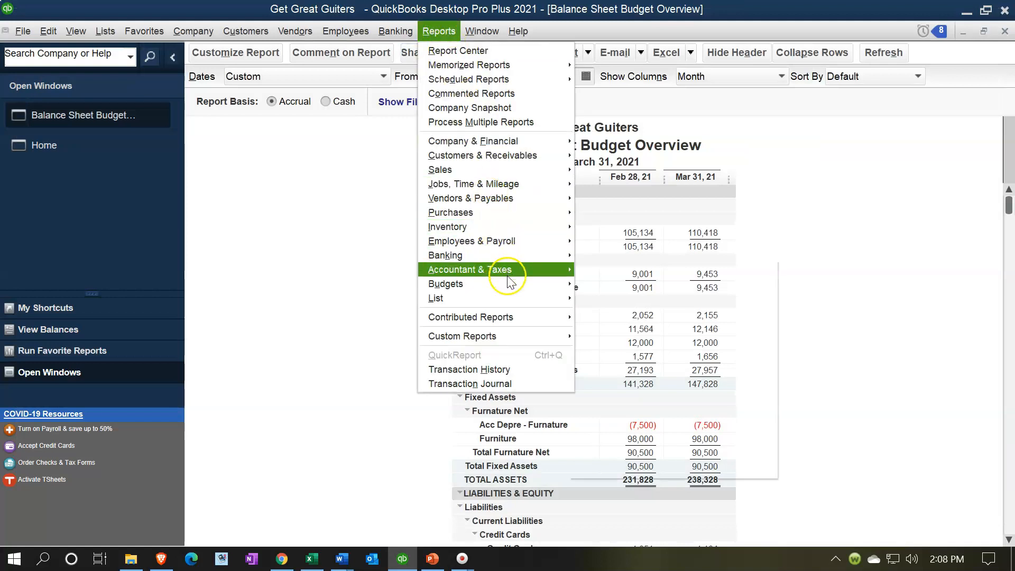
pyautogui.moveTo(506, 280)
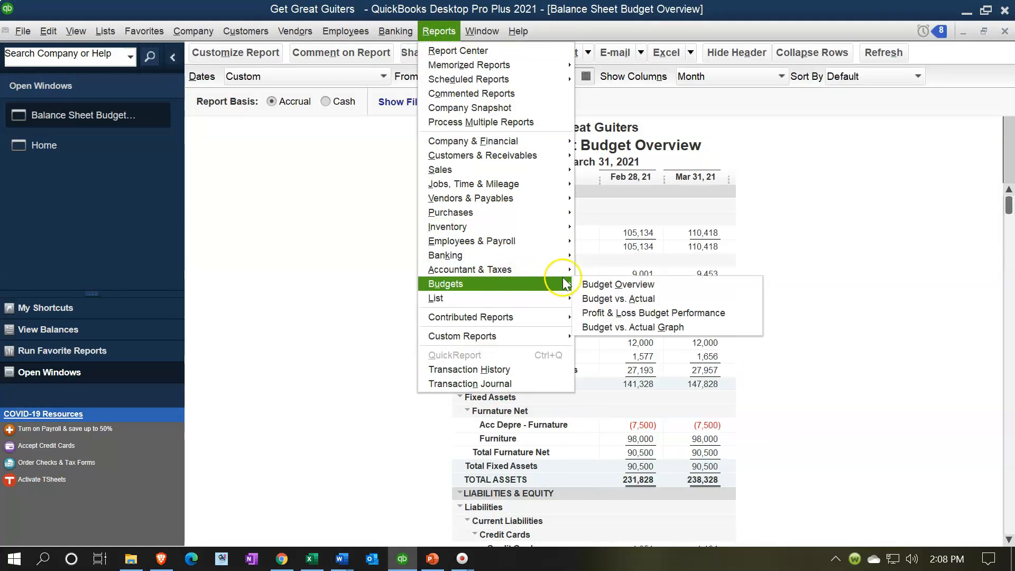
pyautogui.click(605, 298)
pyautogui.click(431, 158)
pyautogui.click(431, 159)
pyautogui.click(238, 298)
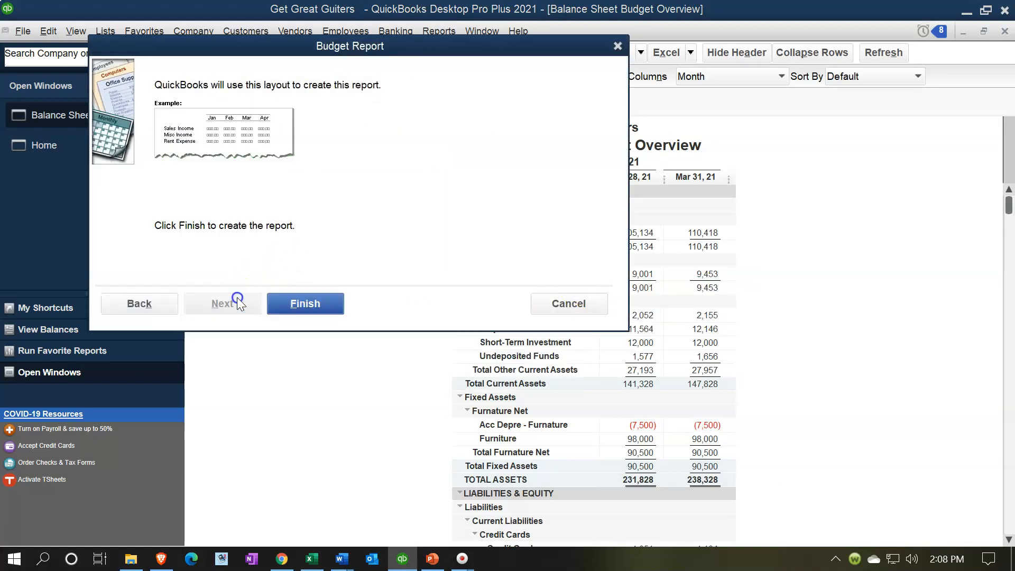
pyautogui.click(297, 305)
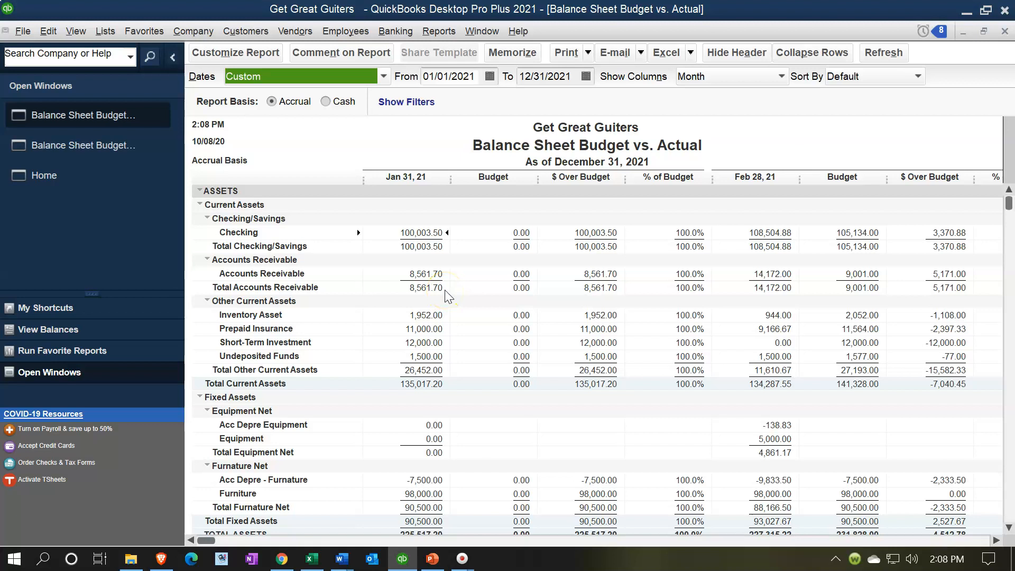
# Set the Budget vs. Actual report's date range to 01/01/2021 through 03/31/2021
pyautogui.press('Tab')
pyautogui.write('01/01/2021')
pyautogui.press('Tab')
pyautogui.write('0331')
pyautogui.press('Tab')
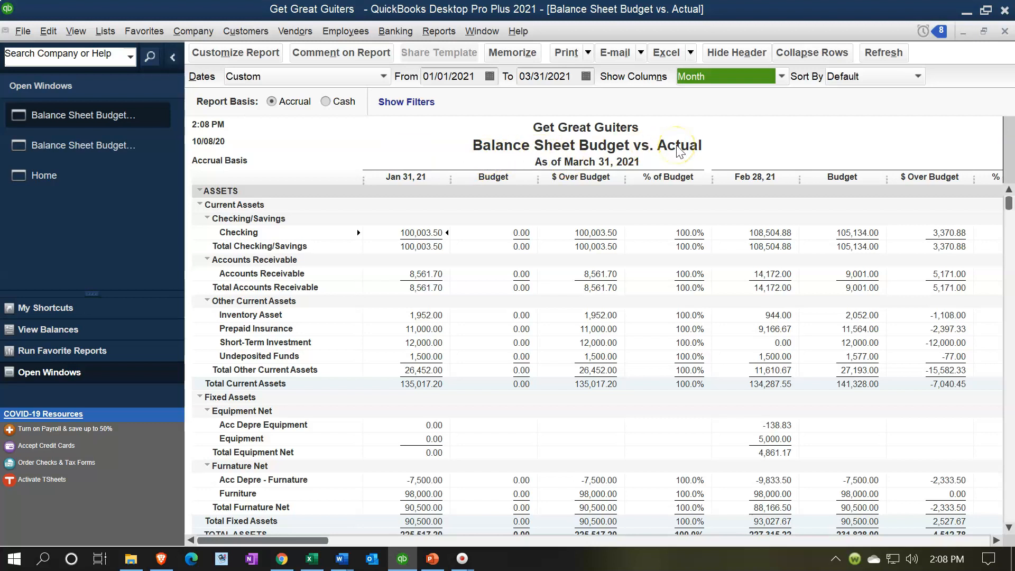
# Compare the actual, budget, $ Over Budget and % of Budget columns for February and March
pyautogui.click(997, 541)
pyautogui.click(999, 541)
pyautogui.click(999, 541)
pyautogui.click(998, 541)
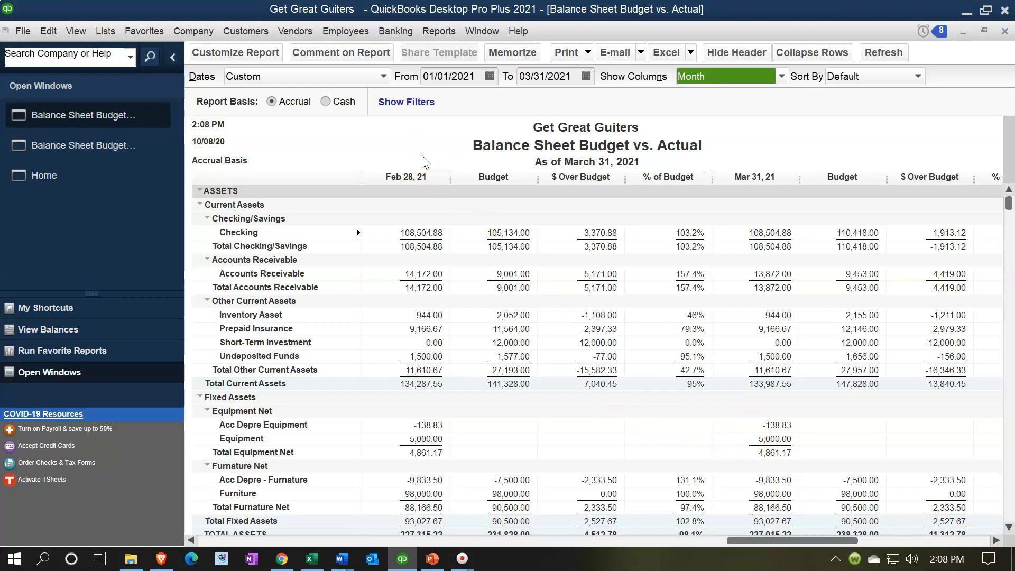
pyautogui.click(452, 248)
pyautogui.click(449, 247)
pyautogui.moveTo(755, 541); pyautogui.dragTo(491, 558)
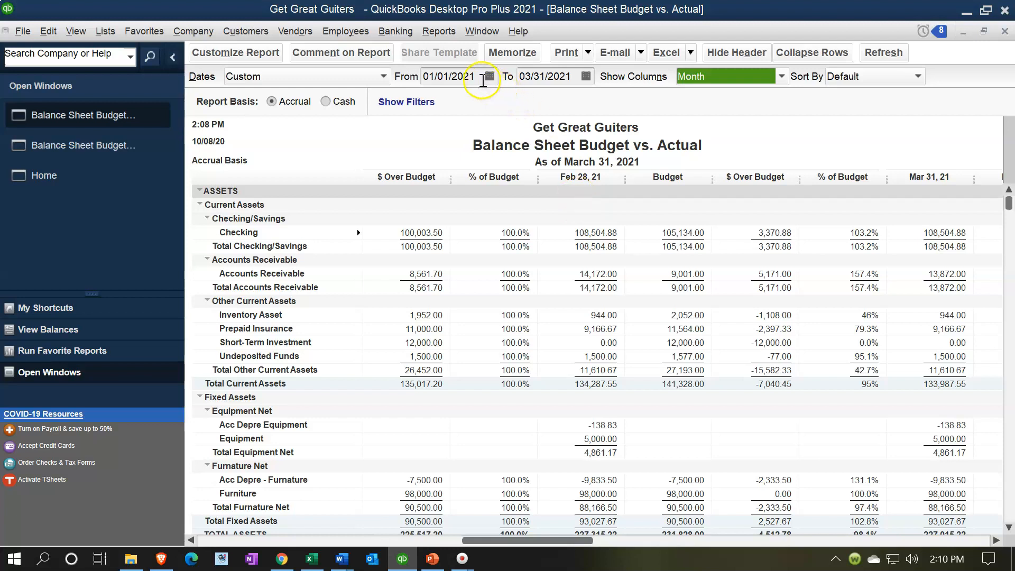
# Limit the report to 02/01/2021 through 02/28/2021 and review it down to Total Liabilities & Equity
pyautogui.moveTo(481, 79); pyautogui.dragTo(320, 57)
pyautogui.write('02')
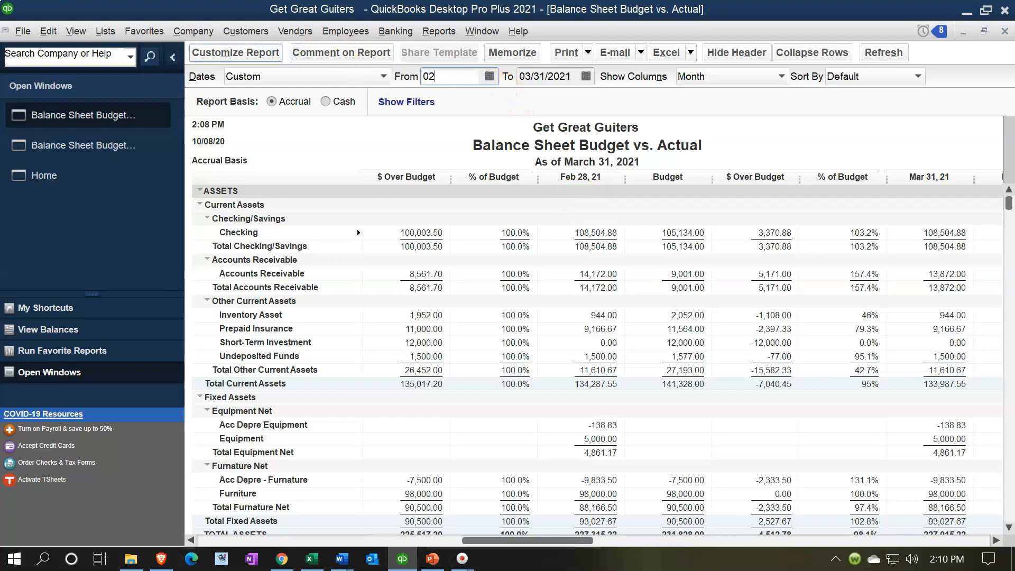
pyautogui.write('/01/2021')
pyautogui.press('Tab')
pyautogui.write('02/28/2021')
pyautogui.press('Tab')
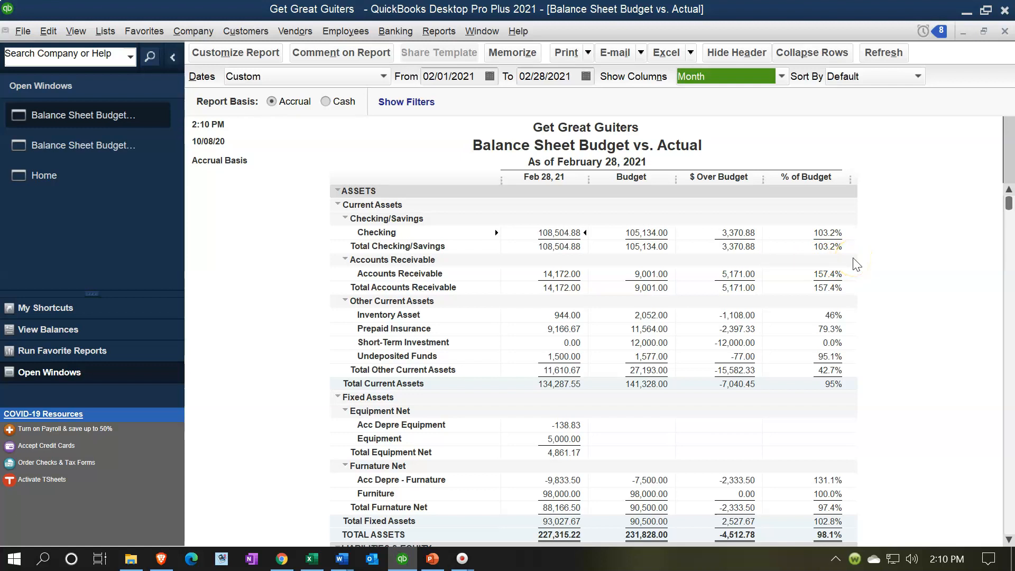
pyautogui.scroll(-9, 857, 264)
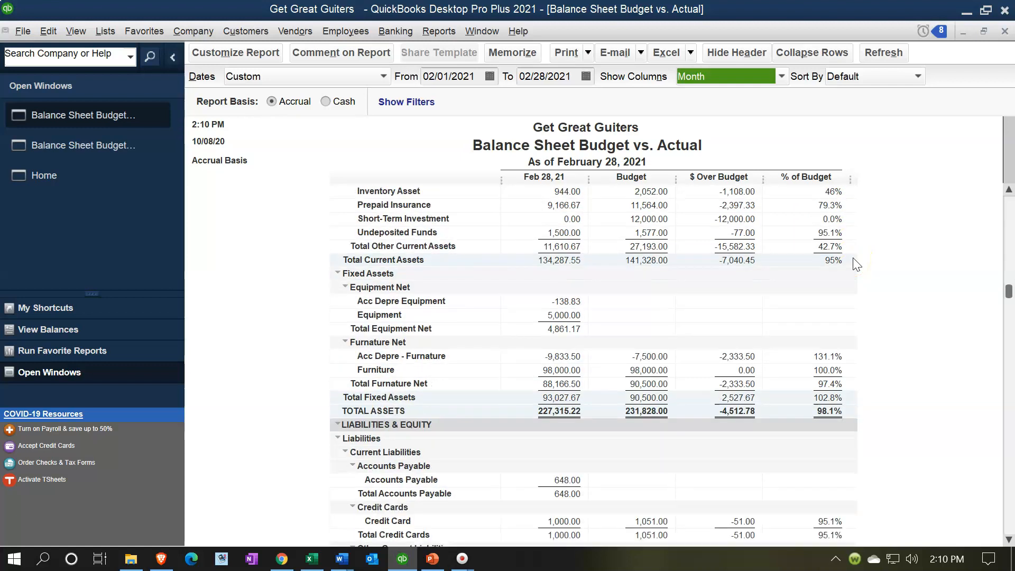
pyautogui.scroll(-3, 857, 266)
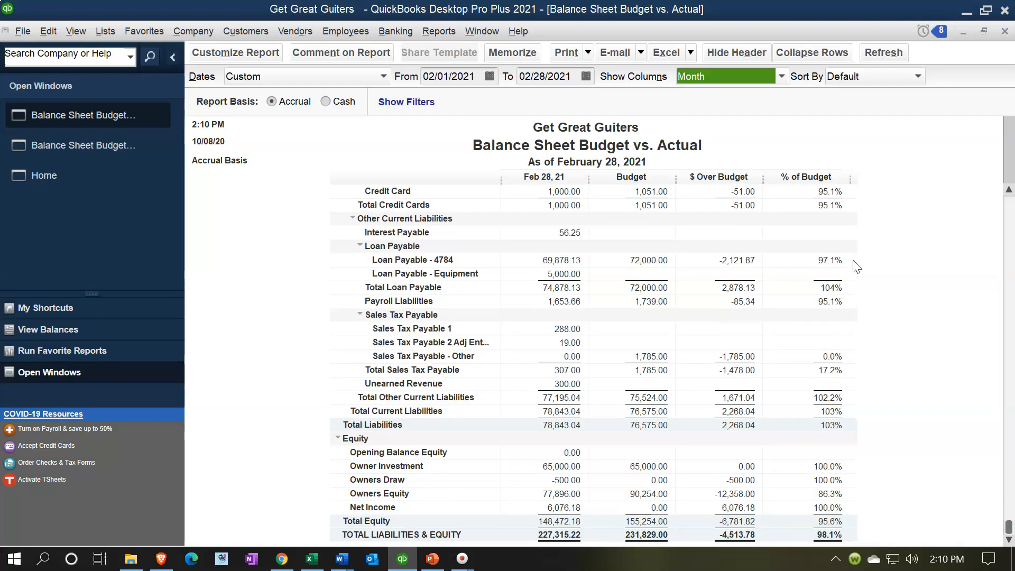
pyautogui.scroll(12, 857, 267)
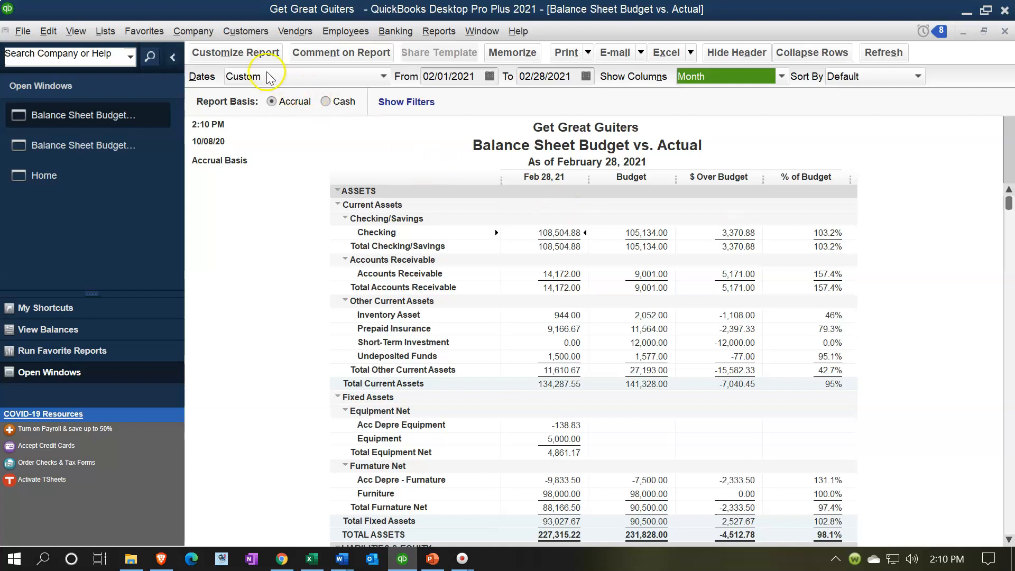
# Customize the report header to omit the date prepared, time prepared and report basis
pyautogui.click(247, 53)
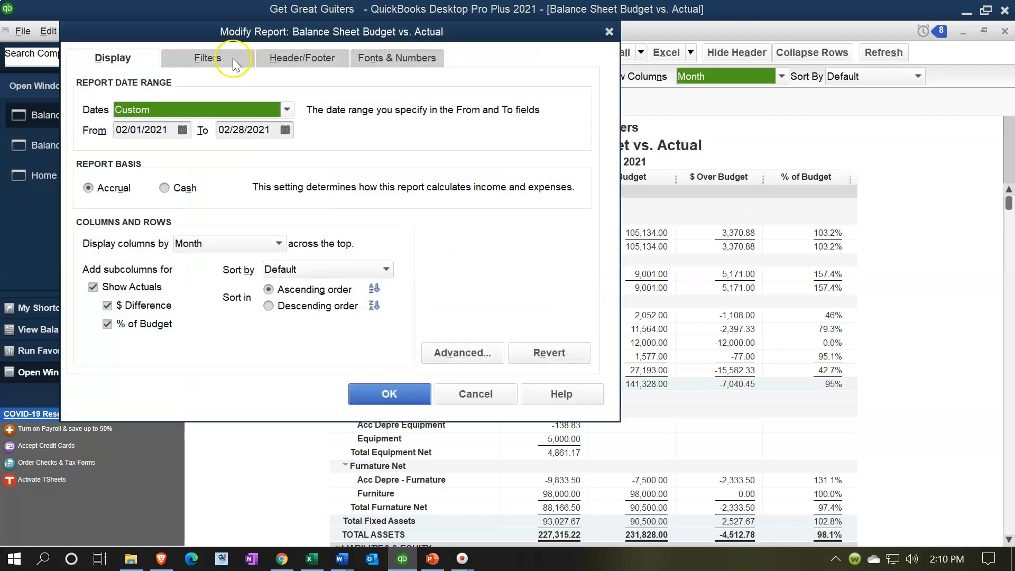
pyautogui.click(284, 57)
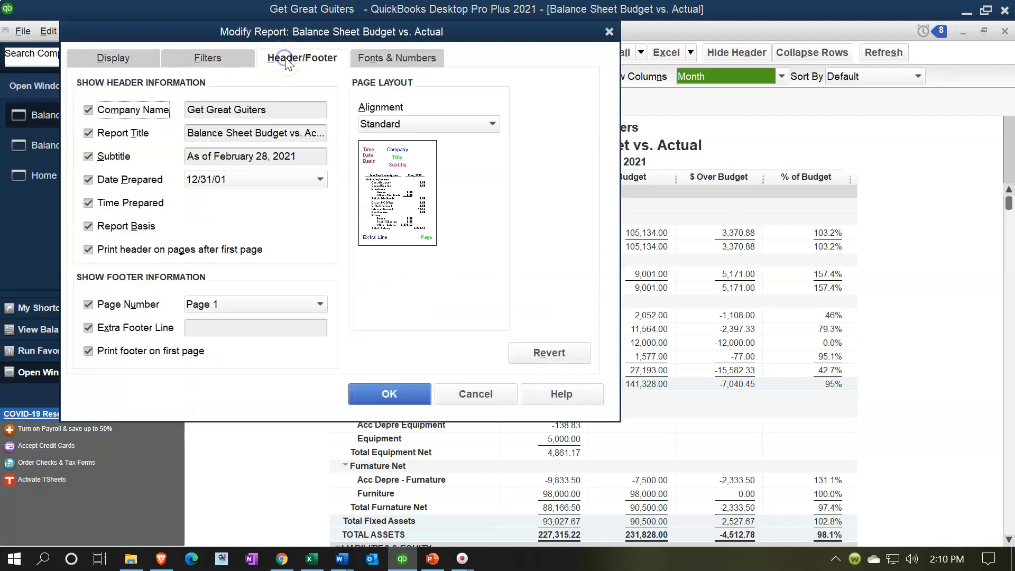
pyautogui.click(88, 180)
pyautogui.click(89, 203)
pyautogui.click(90, 226)
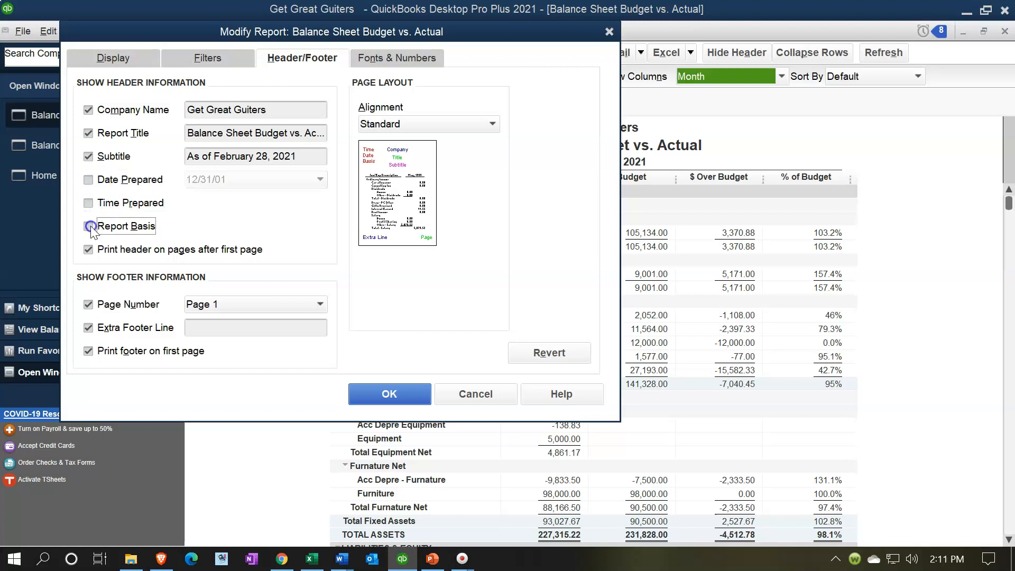
# Format the report's numbers without cents, with negatives in parentheses and bright red, and apply the customization
pyautogui.click(373, 58)
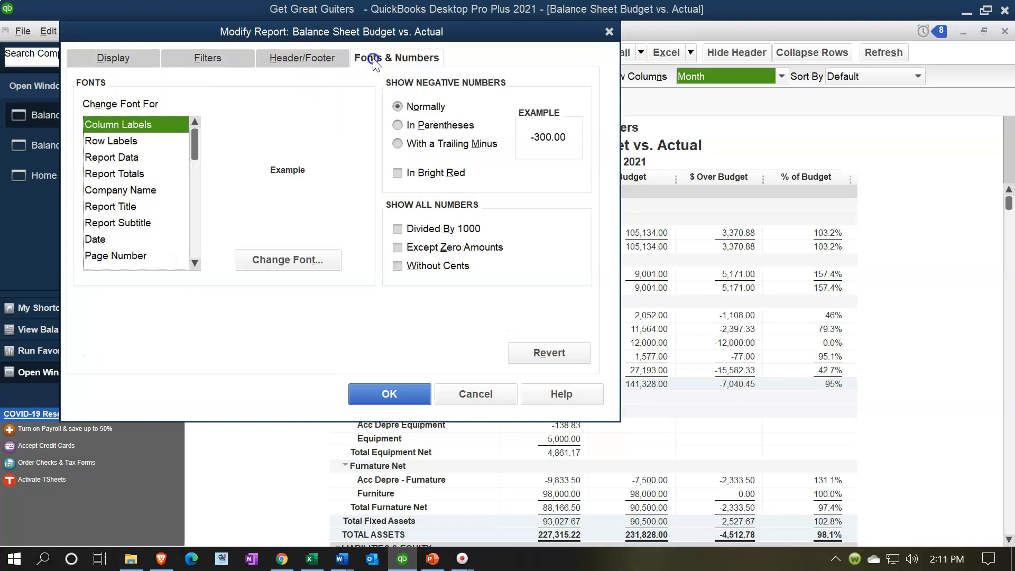
pyautogui.click(398, 267)
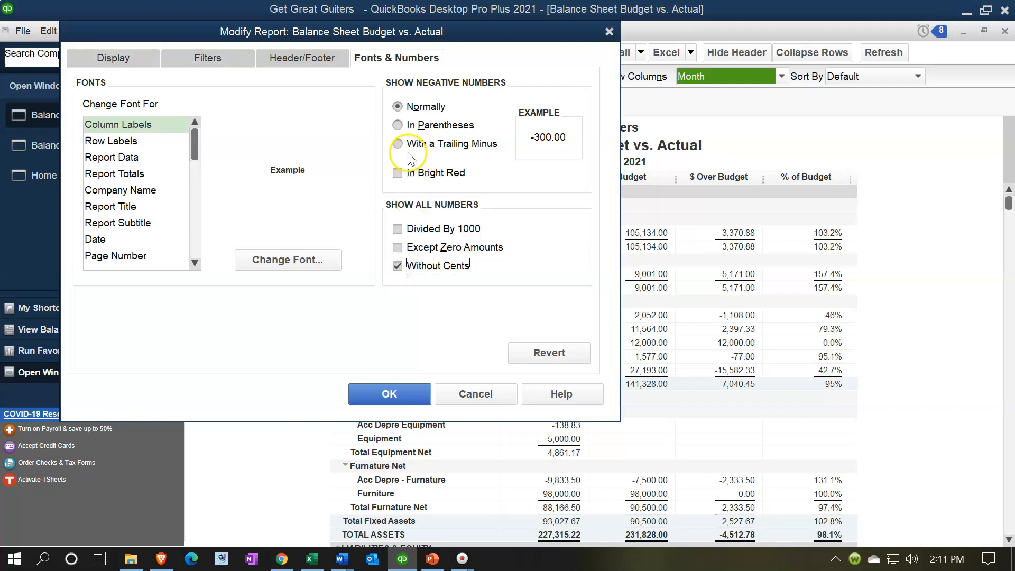
pyautogui.click(398, 173)
pyautogui.click(402, 126)
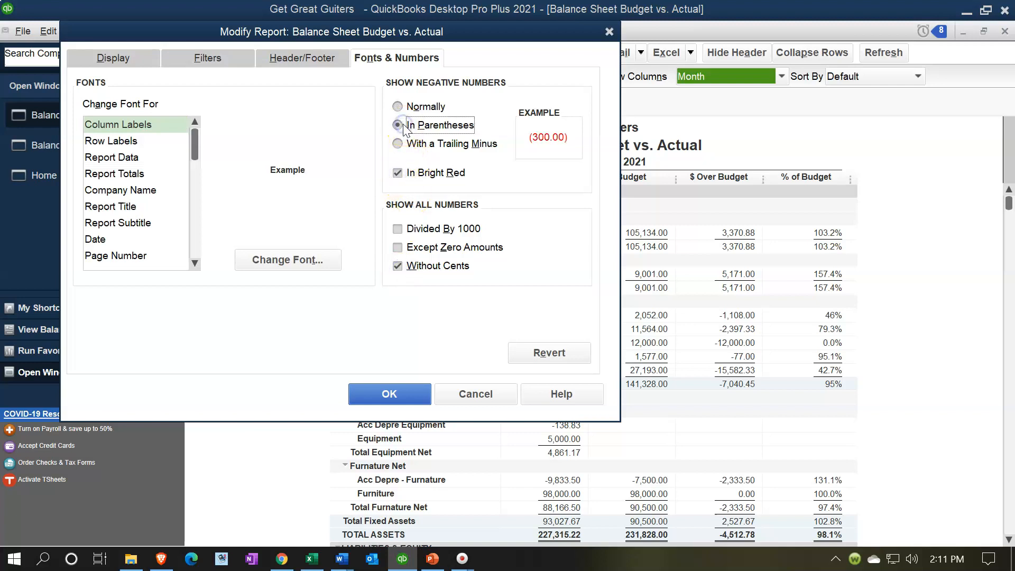
pyautogui.click(391, 392)
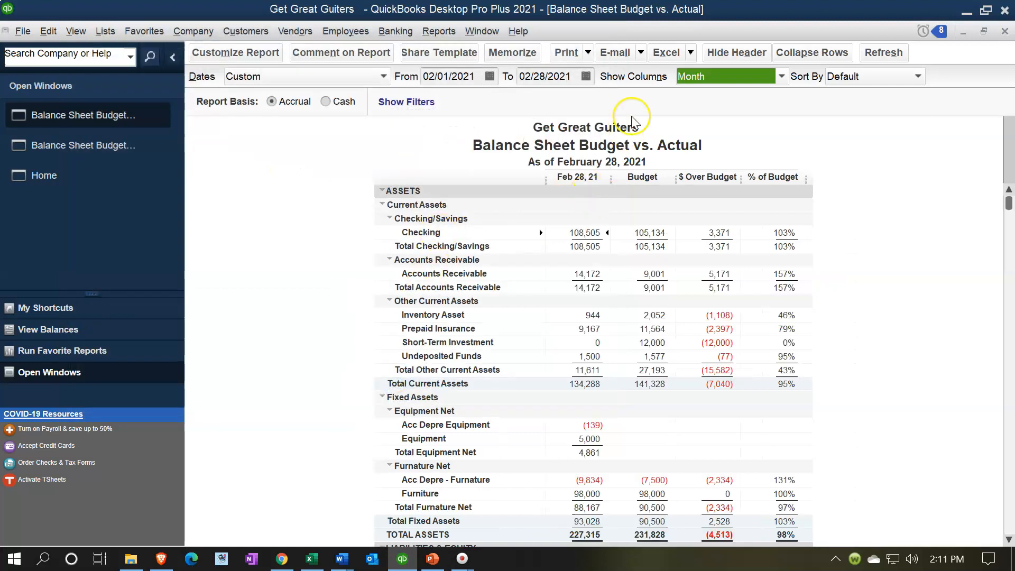
# Print the February Budget vs. Actual report to CutePDF Writer
pyautogui.click(589, 53)
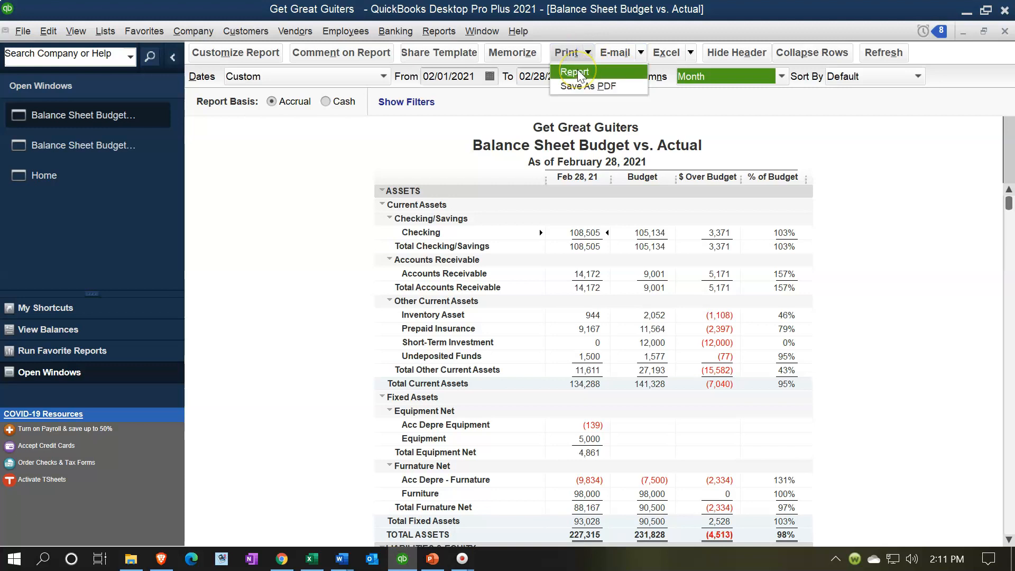
pyautogui.click(577, 71)
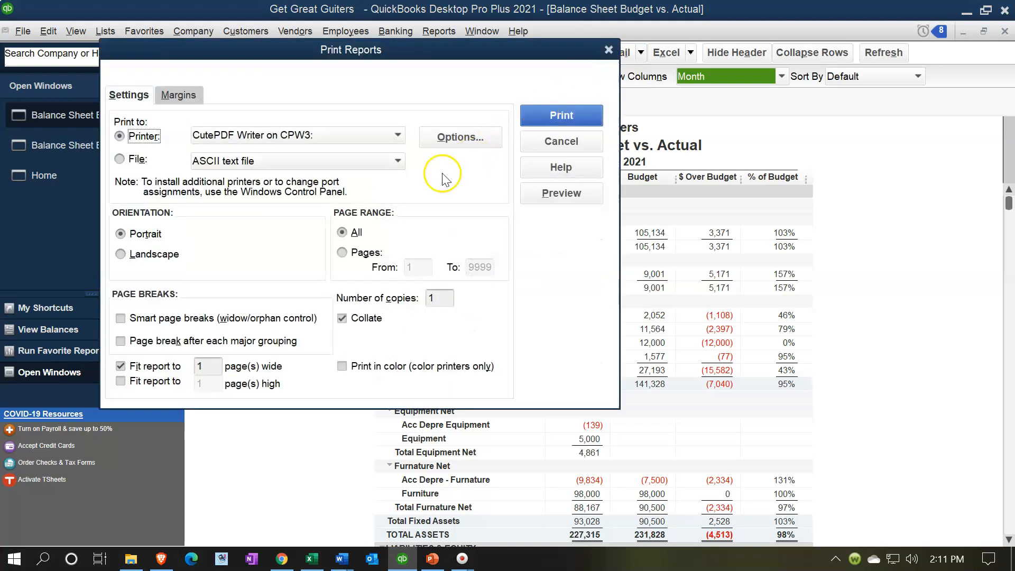
pyautogui.click(530, 116)
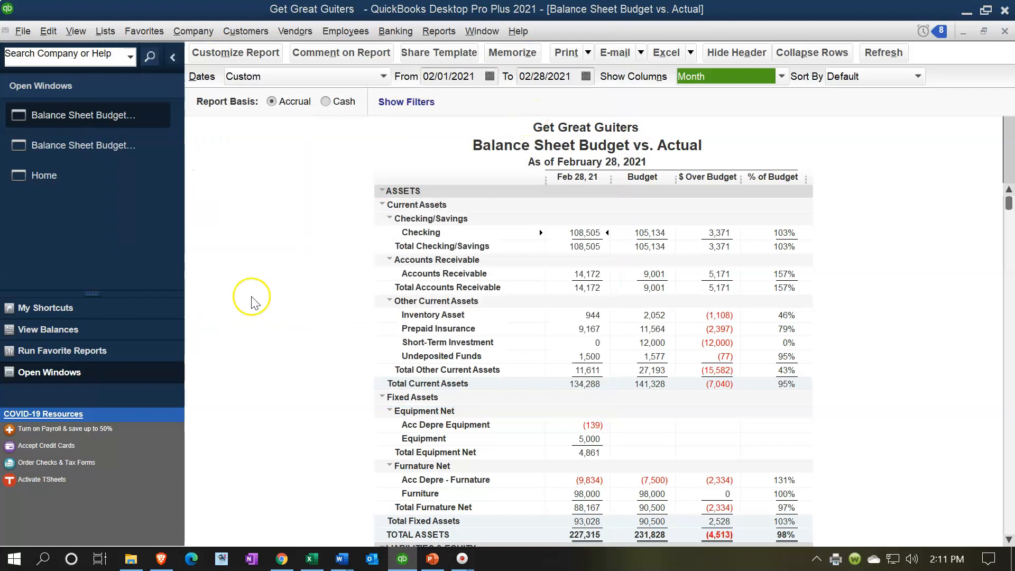
# Save the PDF as Balance Sheet Budg vs Actual.pdf in the Section 11 Budgeting folder
pyautogui.moveTo(501, 201); pyautogui.dragTo(557, 187)
pyautogui.click(507, 345)
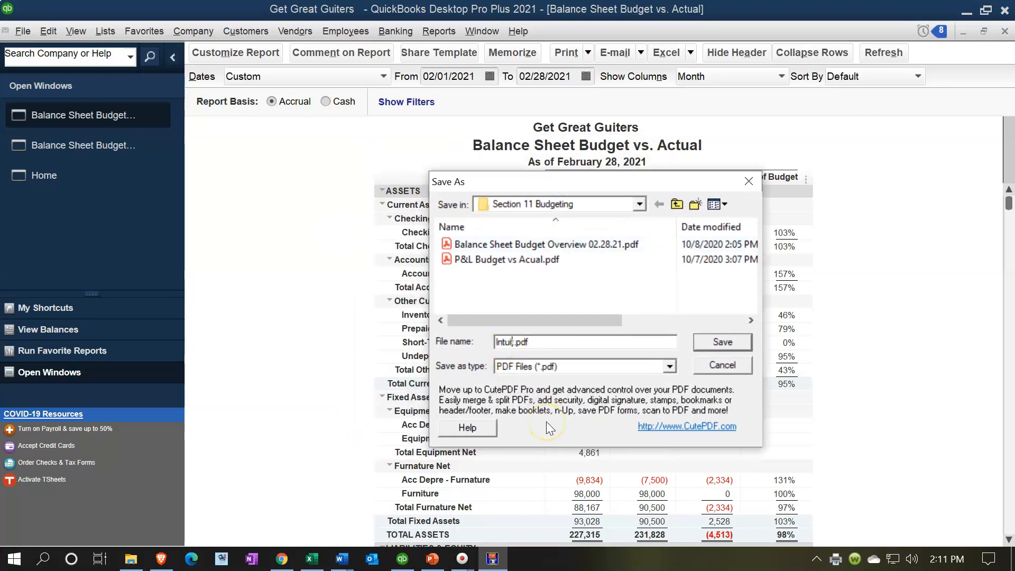
pyautogui.press('BackSpace')
pyautogui.press('BackSpace')
pyautogui.press('BackSpace')
pyautogui.press('BackSpace')
pyautogui.press('BackSpace')
pyautogui.press('BackSpace')
pyautogui.write('Budg vs Actual')
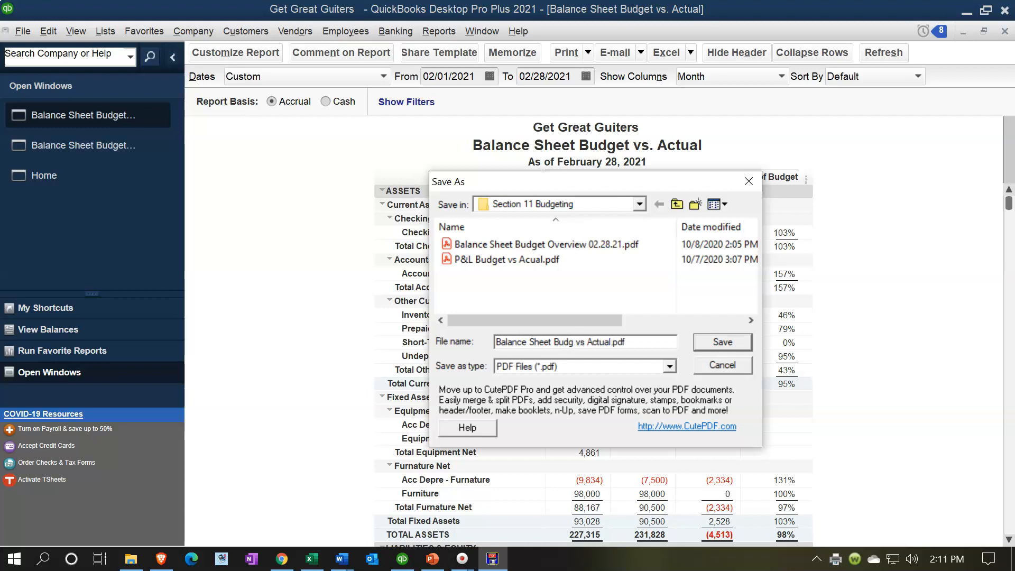
pyautogui.click(723, 342)
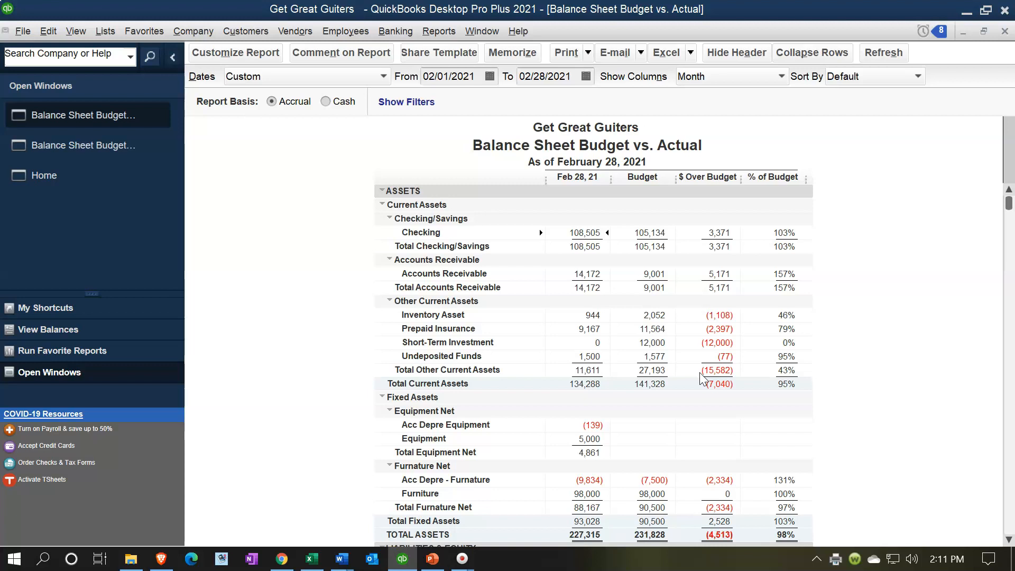
# Change the report's date range to 01/01/2021 through 03/31/2021 for the Excel version
pyautogui.click(481, 80)
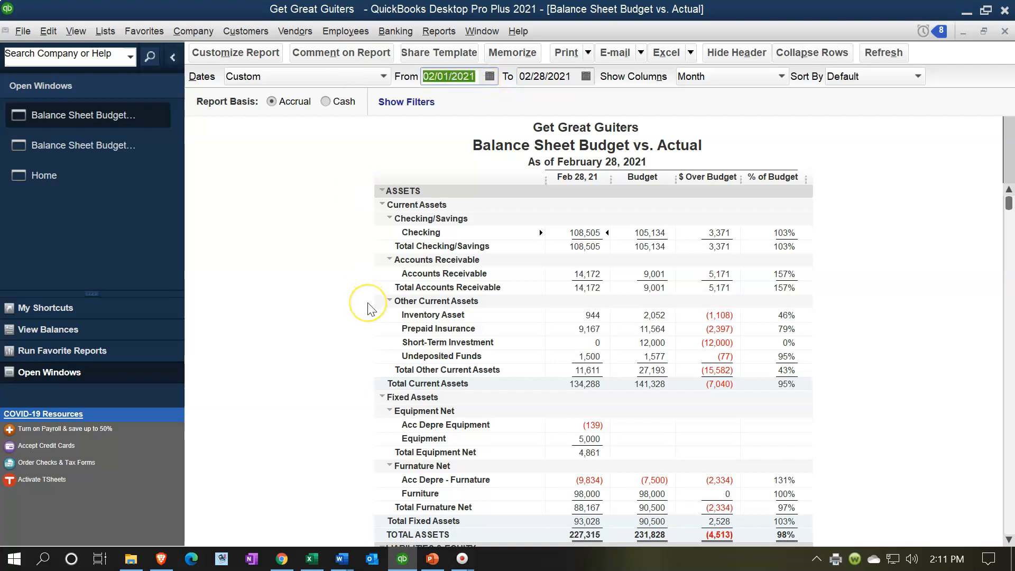
pyautogui.write('01')
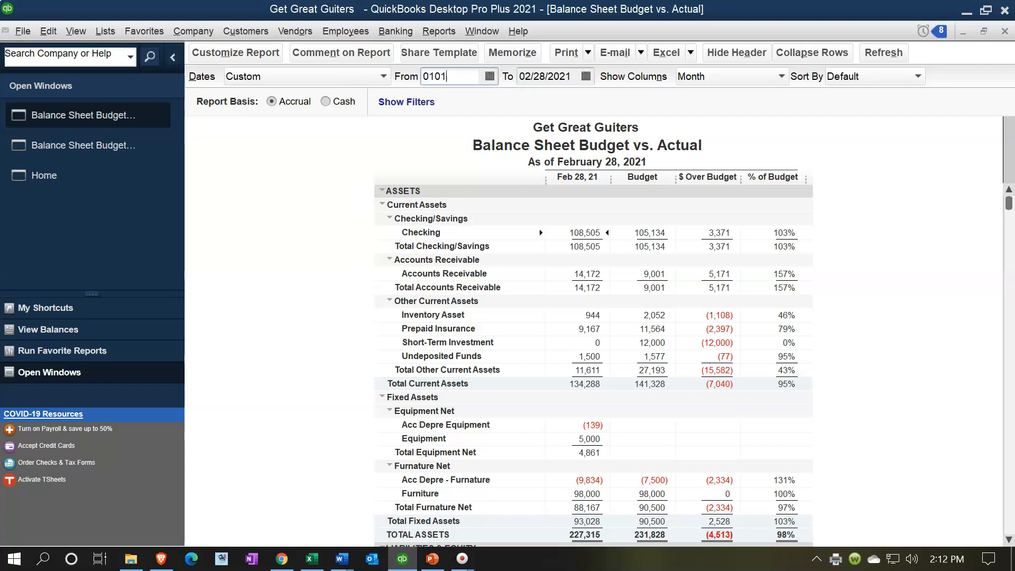
pyautogui.write('/01/2021')
pyautogui.press('Tab')
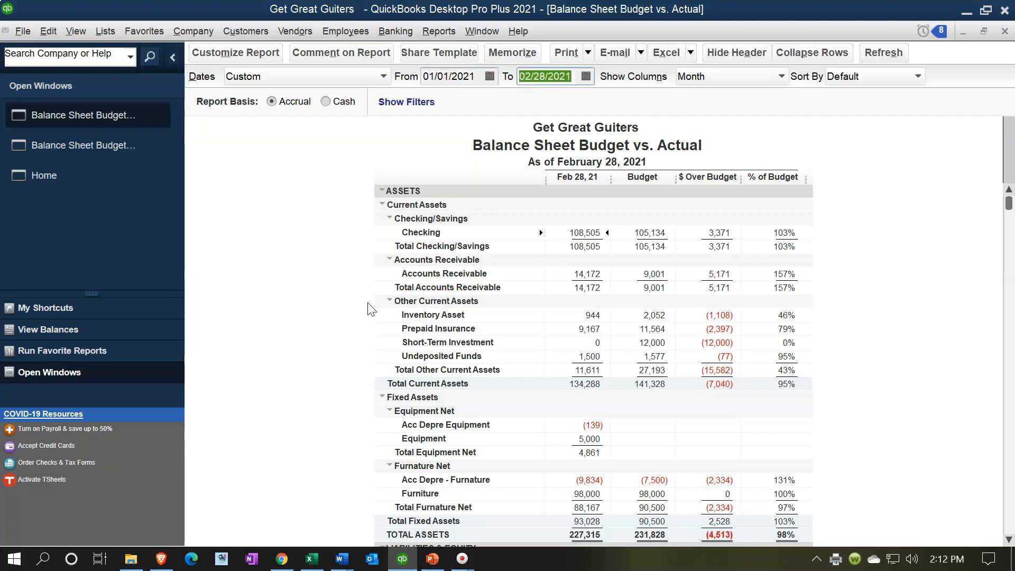
pyautogui.write('03/31/2021')
pyautogui.press('Tab')
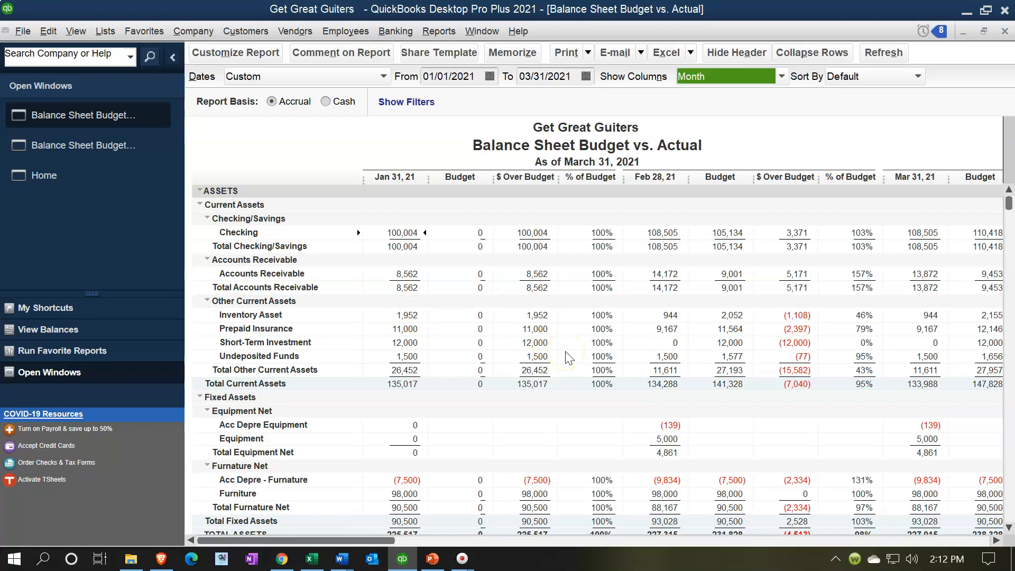
# Export the Budget vs. Actual report as a new worksheet in the existing workbook Budget Reports 2021.xlsx and maximize that workbook
pyautogui.click(691, 53)
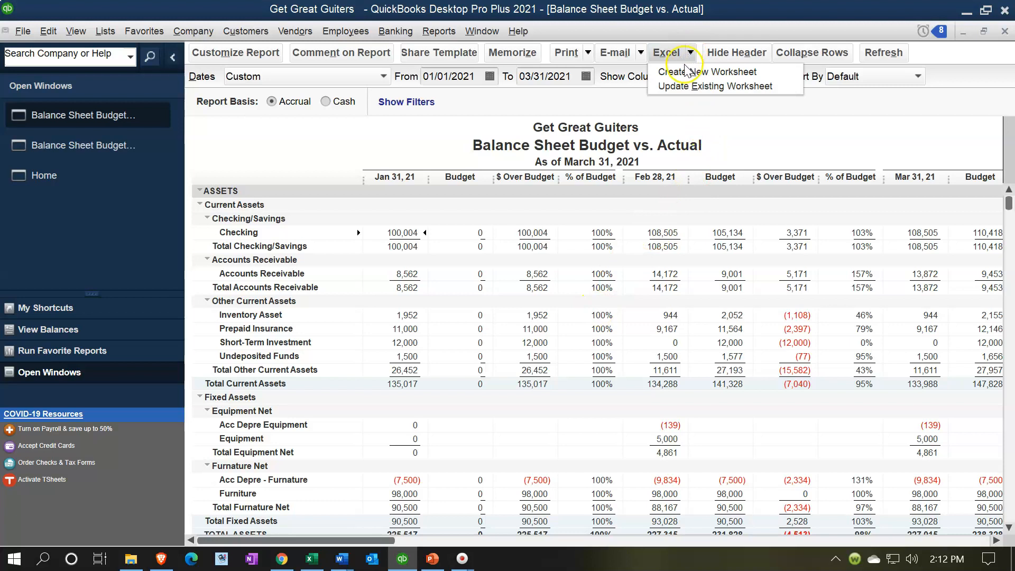
pyautogui.click(688, 72)
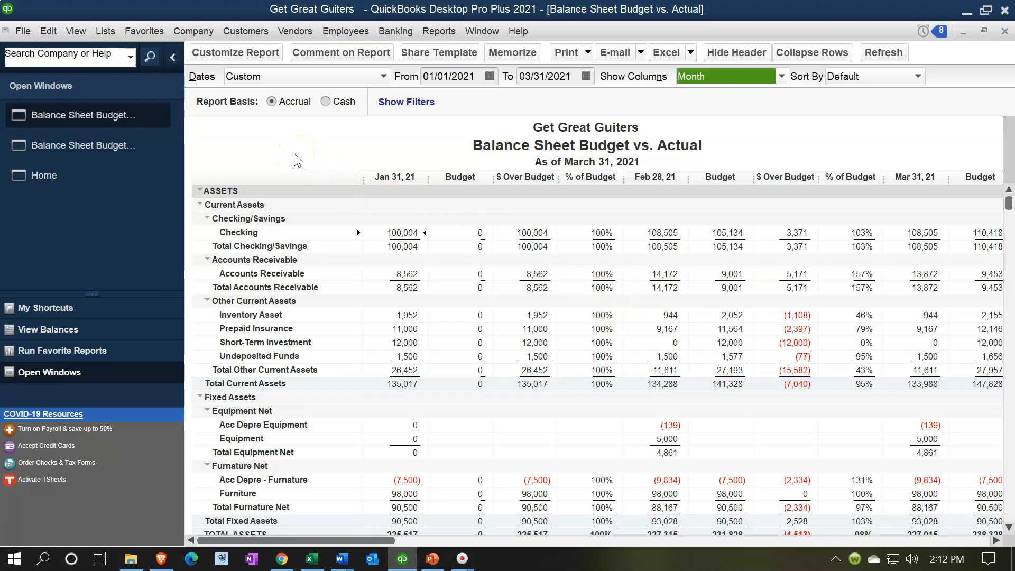
pyautogui.click(449, 185)
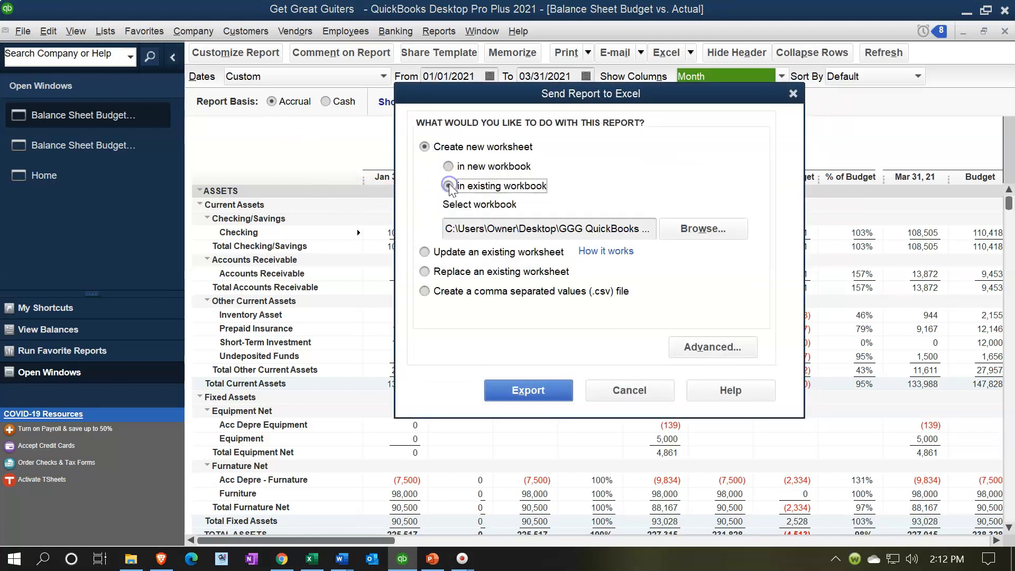
pyautogui.click(687, 229)
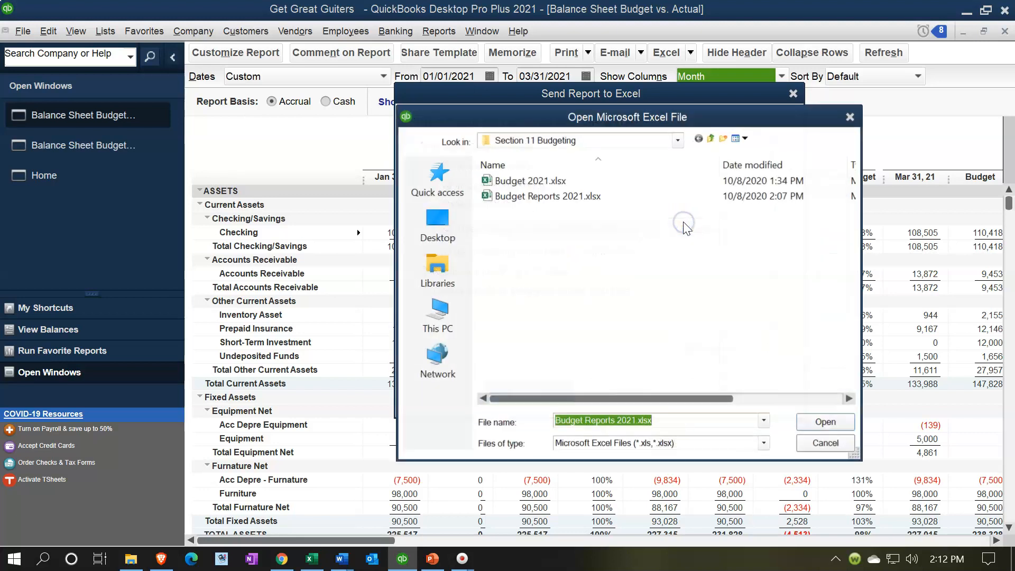
pyautogui.click(533, 199)
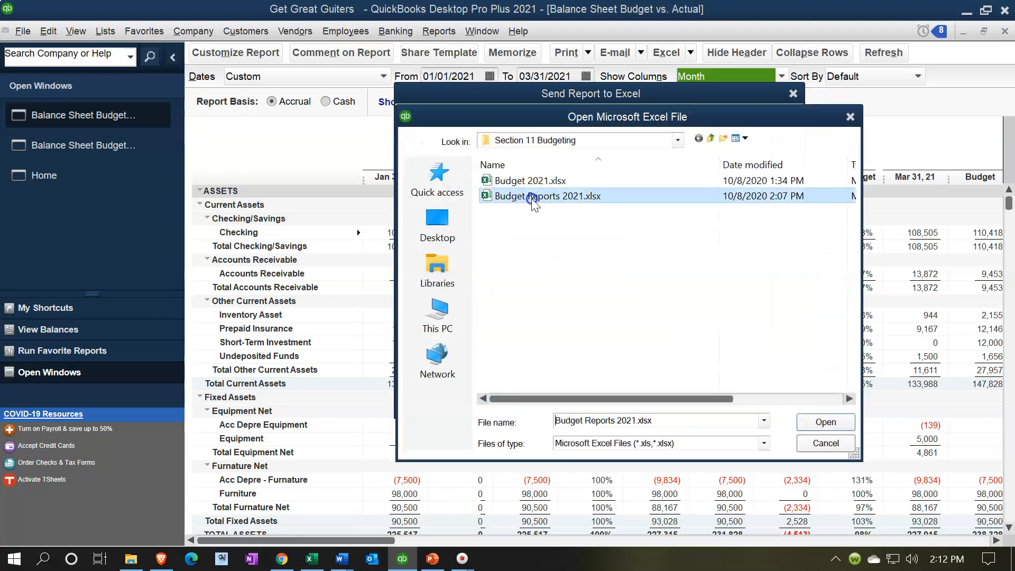
pyautogui.doubleClick(532, 199)
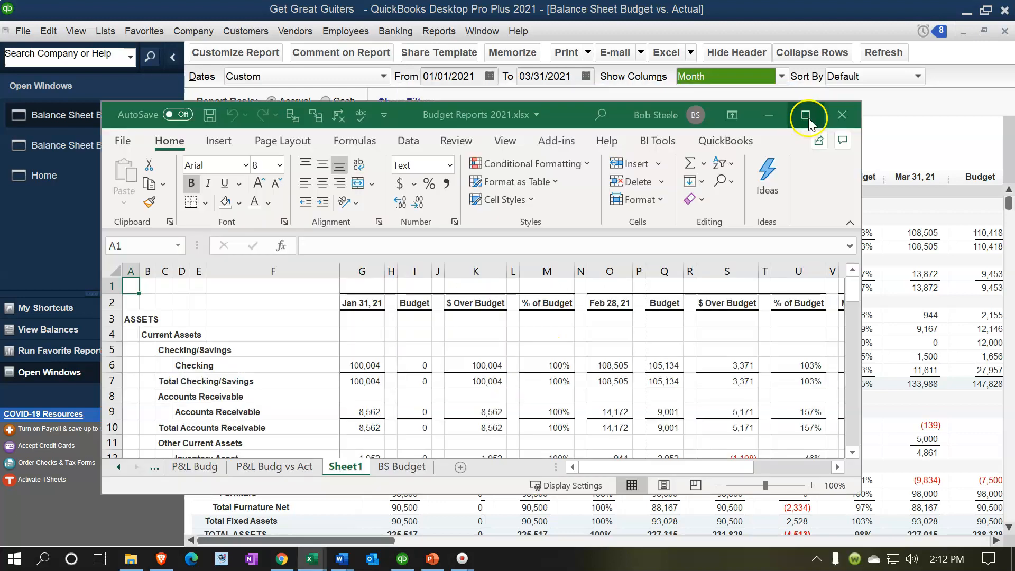
pyautogui.click(939, 111)
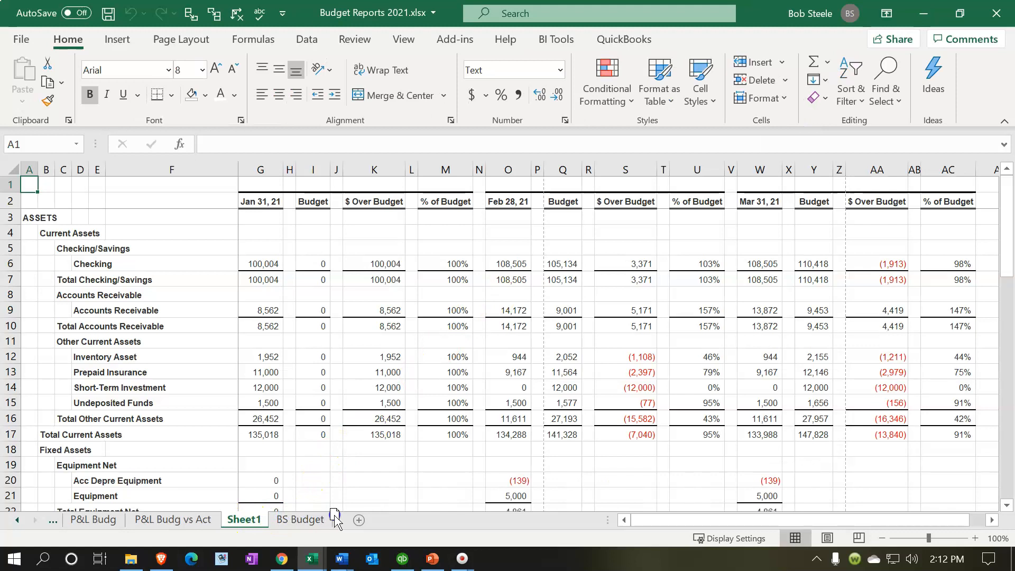
# Place the exported Sheet1 after the BS Budget sheet and rename it BS Budg vs Actu
pyautogui.moveTo(322, 521); pyautogui.dragTo(228, 520)
pyautogui.doubleClick(317, 520)
pyautogui.press('Return')
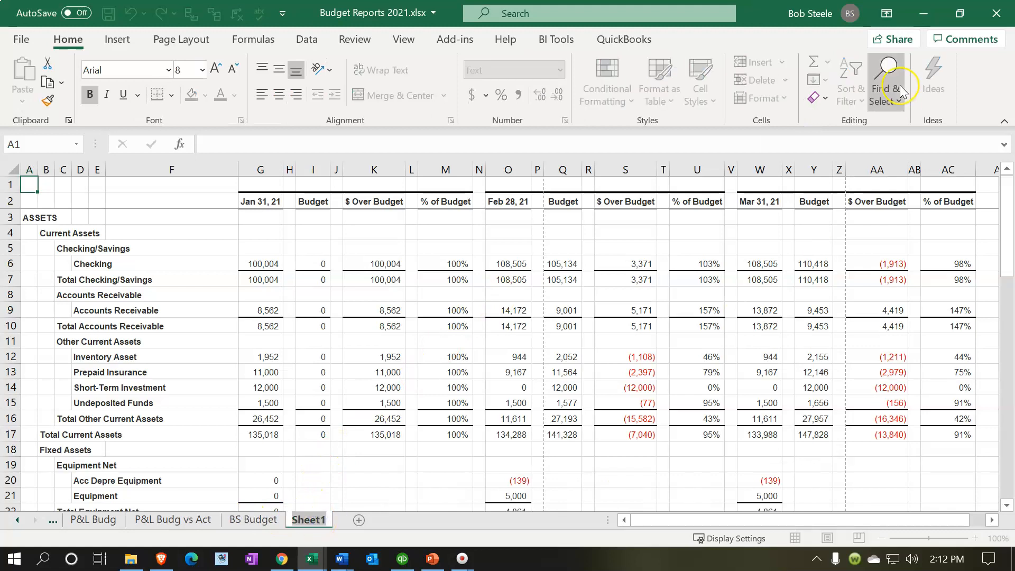
pyautogui.write('BS Bud')
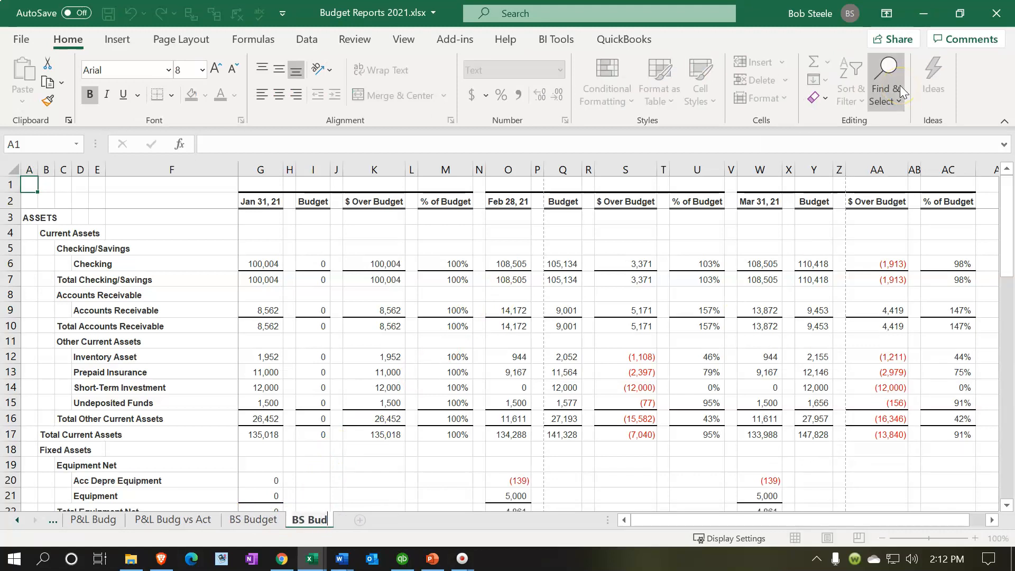
pyautogui.write('g vs Actu')
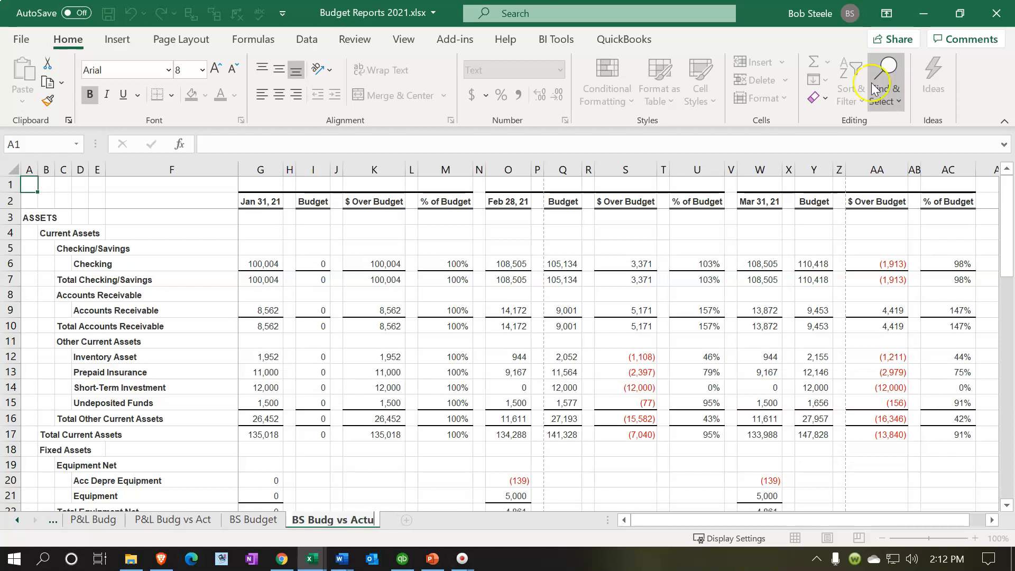
pyautogui.click(448, 311)
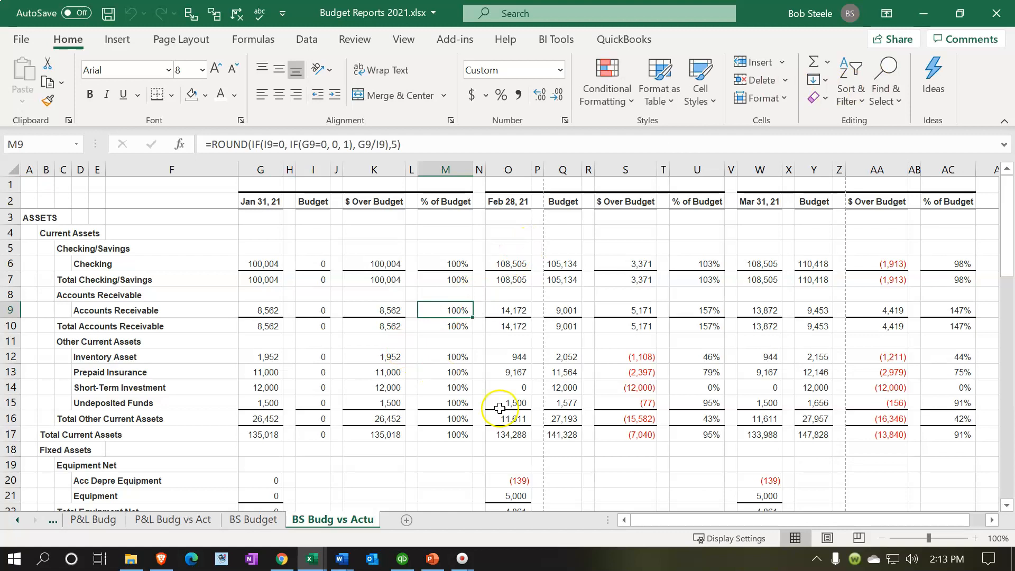
# Unfreeze the sheet's panes by switching to Page Layout view, remove the split, and return to Normal view
pyautogui.click(828, 538)
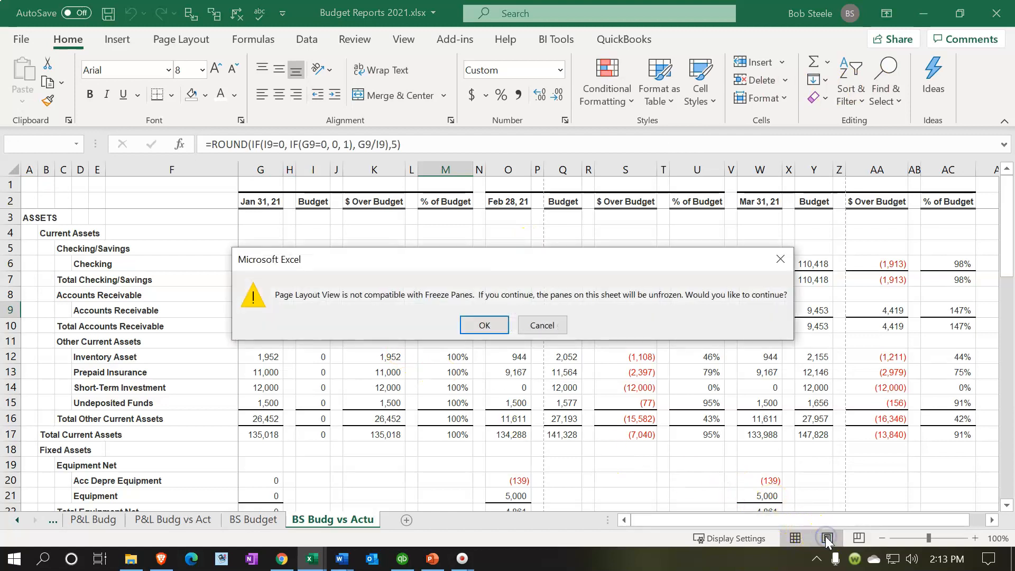
pyautogui.click(497, 325)
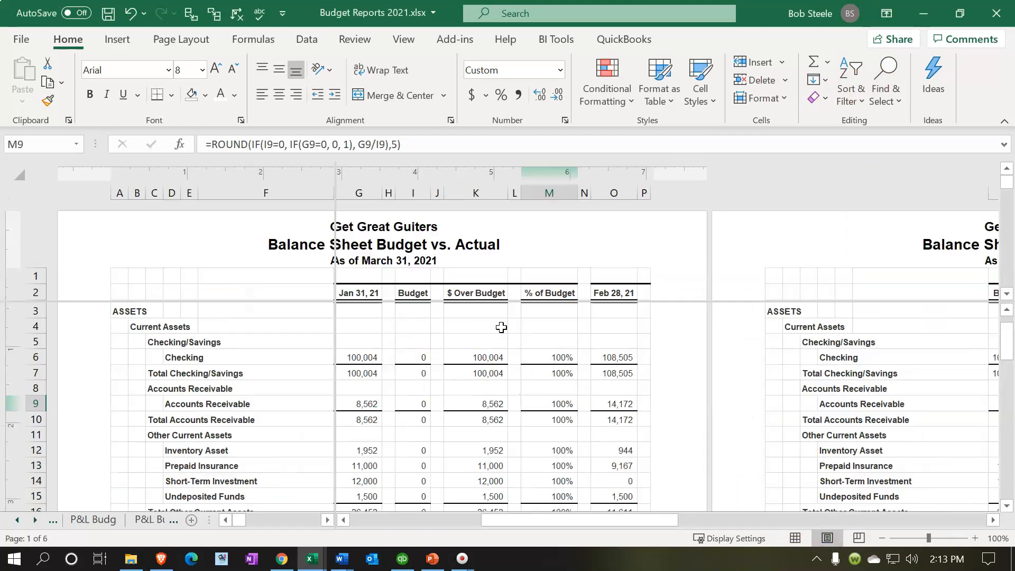
pyautogui.click(406, 43)
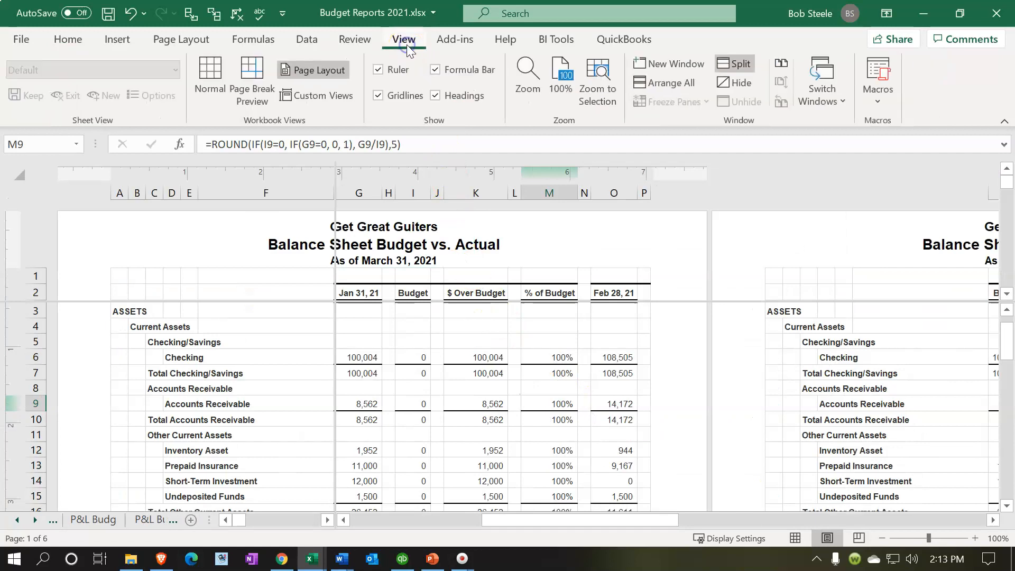
pyautogui.click(734, 66)
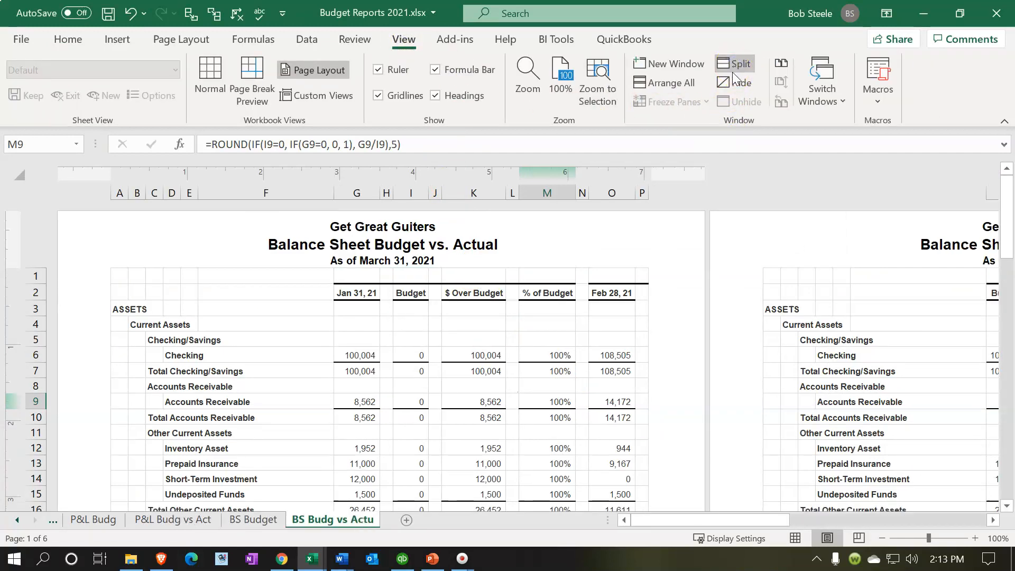
pyautogui.click(796, 538)
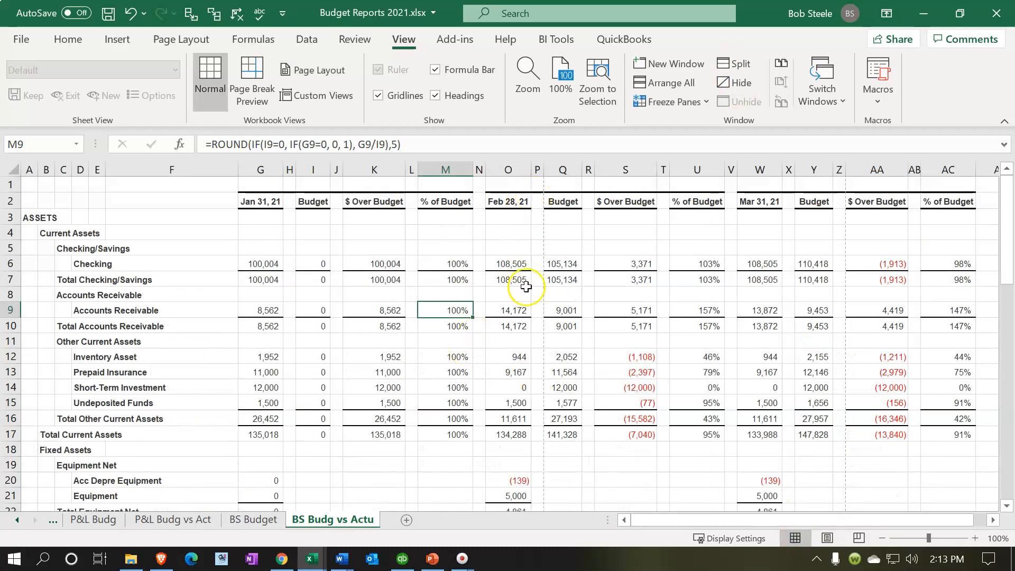
# Review the January section of the sheet, including its Budget, $ Over Budget and % of Budget columns
pyautogui.click(537, 340)
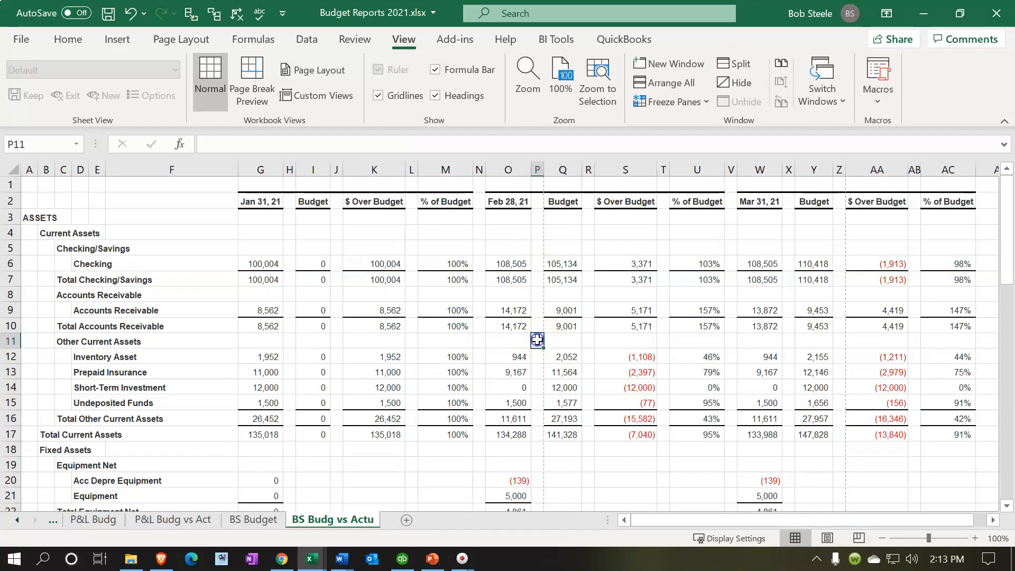
pyautogui.press('Left')
pyautogui.press('Left')
pyautogui.press('Left')
pyautogui.press('Left')
pyautogui.press('Left')
pyautogui.press('Left')
pyautogui.press('Left')
pyautogui.press('Left')
pyautogui.press('Left')
pyautogui.press('Left')
pyautogui.press('Left')
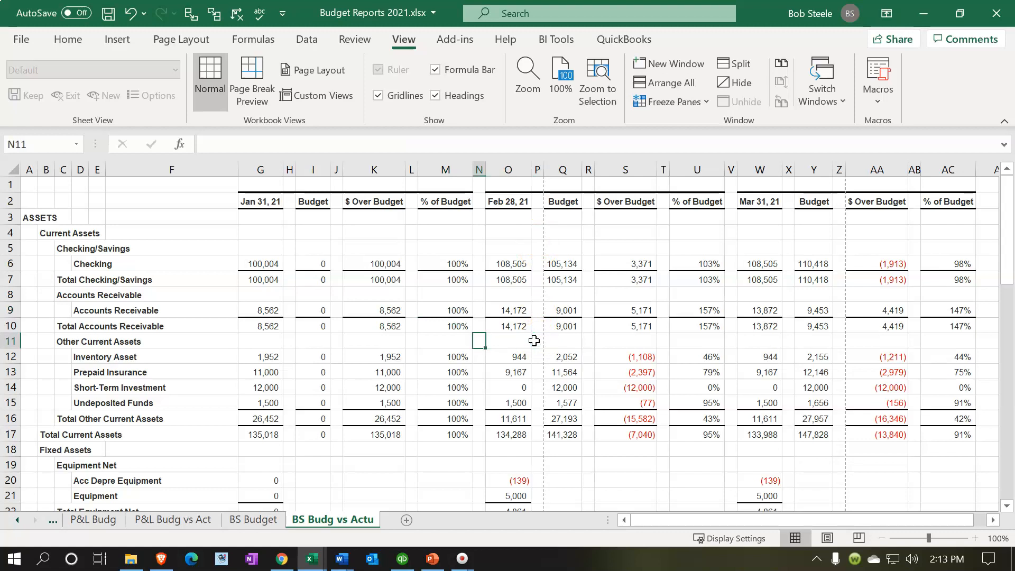
pyautogui.press('Left')
pyautogui.press('Left')
pyautogui.press('Left')
pyautogui.press('Left')
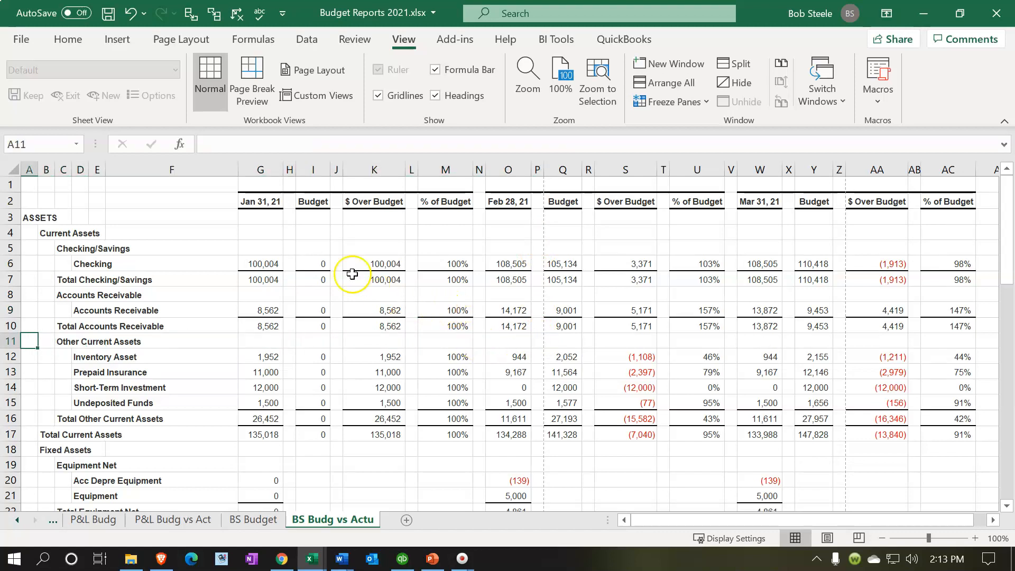
pyautogui.click(311, 215)
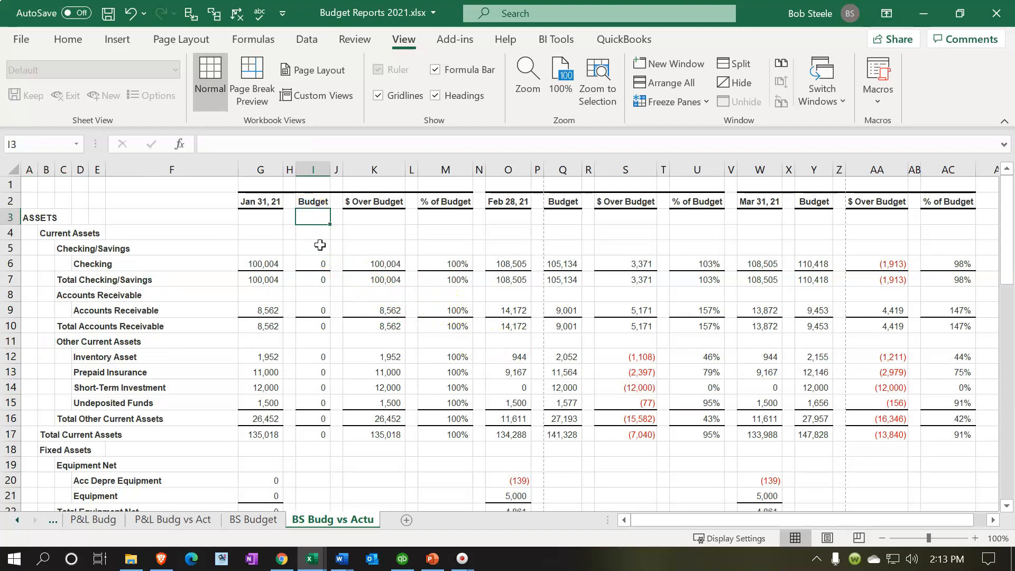
pyautogui.click(385, 201)
pyautogui.click(451, 200)
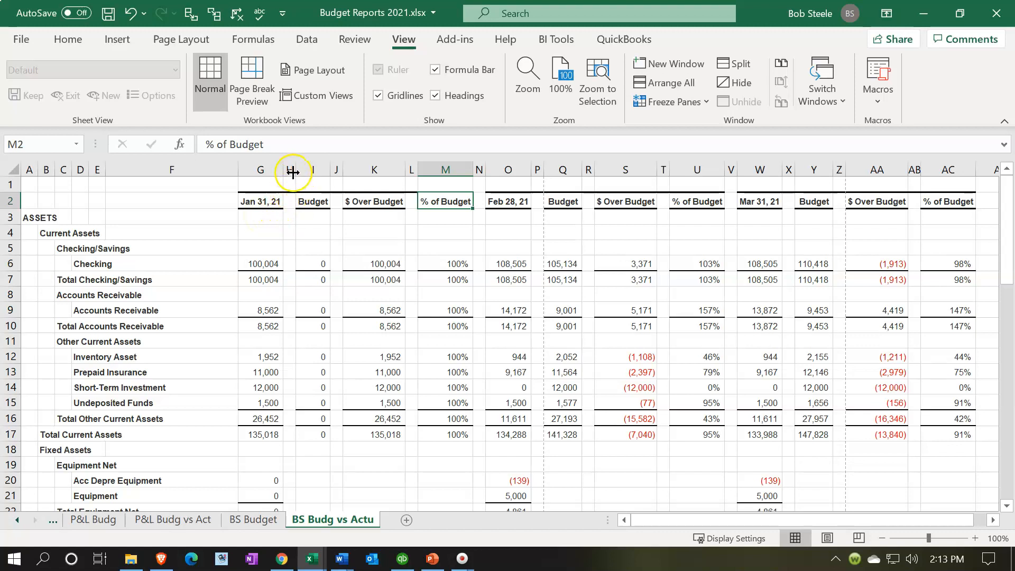
# Delete columns H through N, covering January's Budget, $ Over Budget and % of Budget with their spacer columns
pyautogui.moveTo(290, 168); pyautogui.dragTo(475, 174)
pyautogui.rightClick(381, 246)
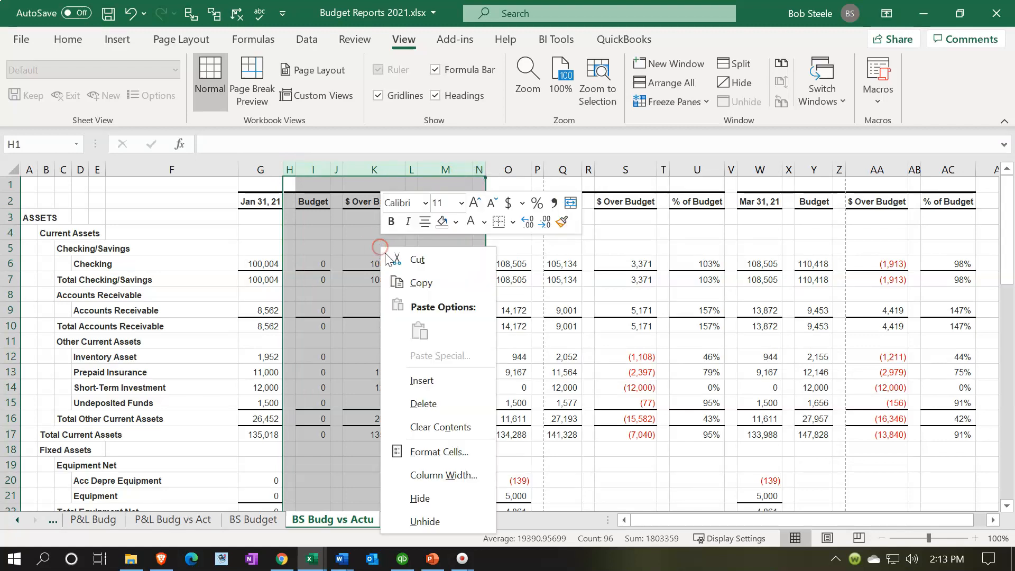
pyautogui.click(432, 405)
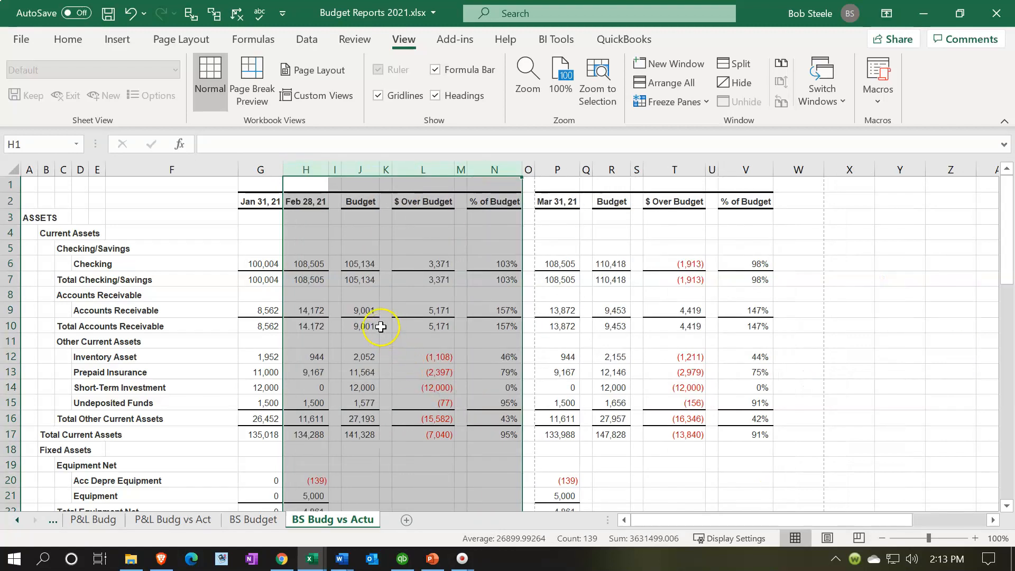
pyautogui.click(381, 326)
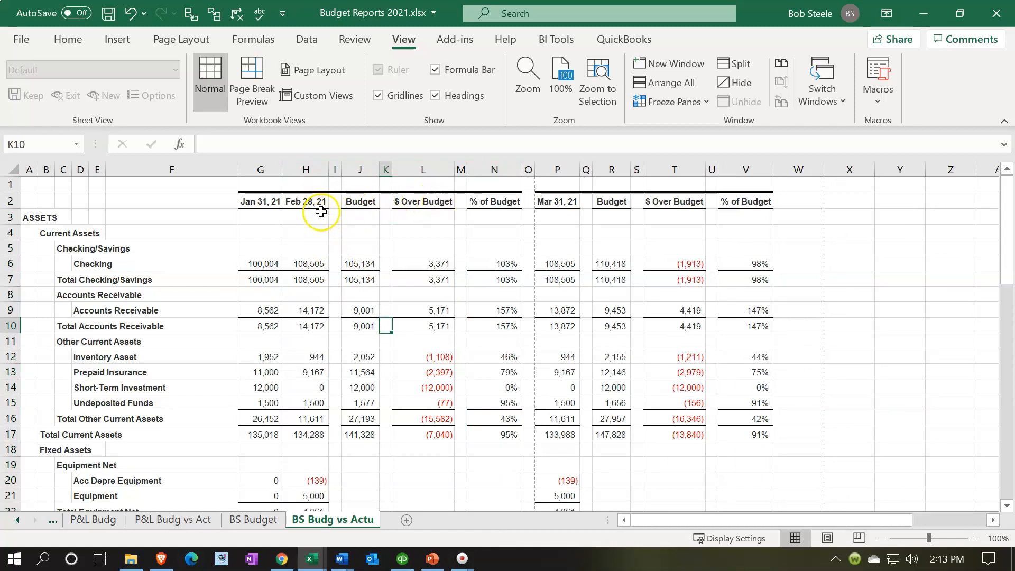
# Delete the blank spacer columns I, K and M between the February figures
pyautogui.click(335, 170)
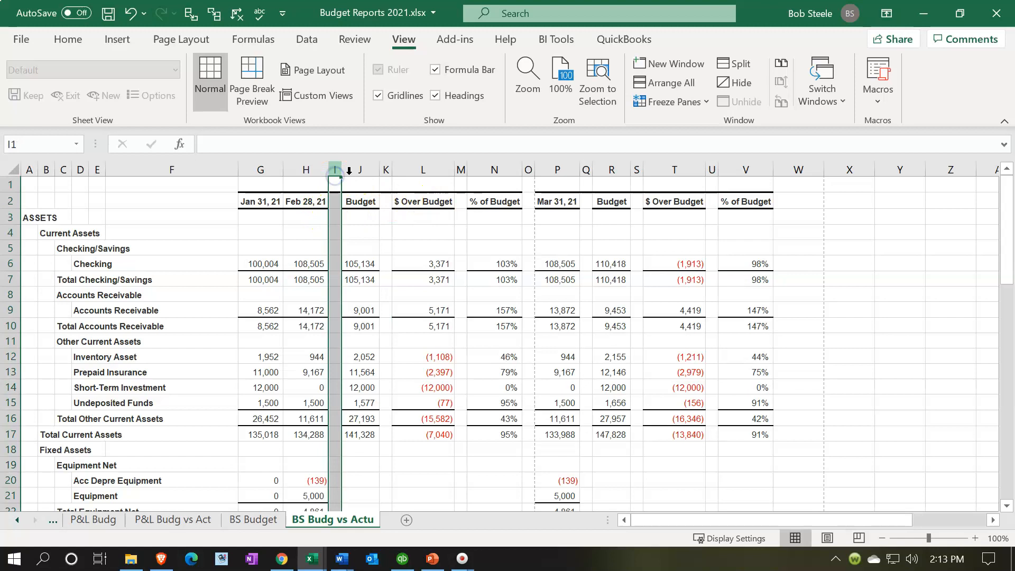
pyautogui.keyDown('ctrl'); pyautogui.click(385, 169); pyautogui.keyUp('ctrl')
pyautogui.keyDown('ctrl'); pyautogui.click(461, 168); pyautogui.keyUp('ctrl')
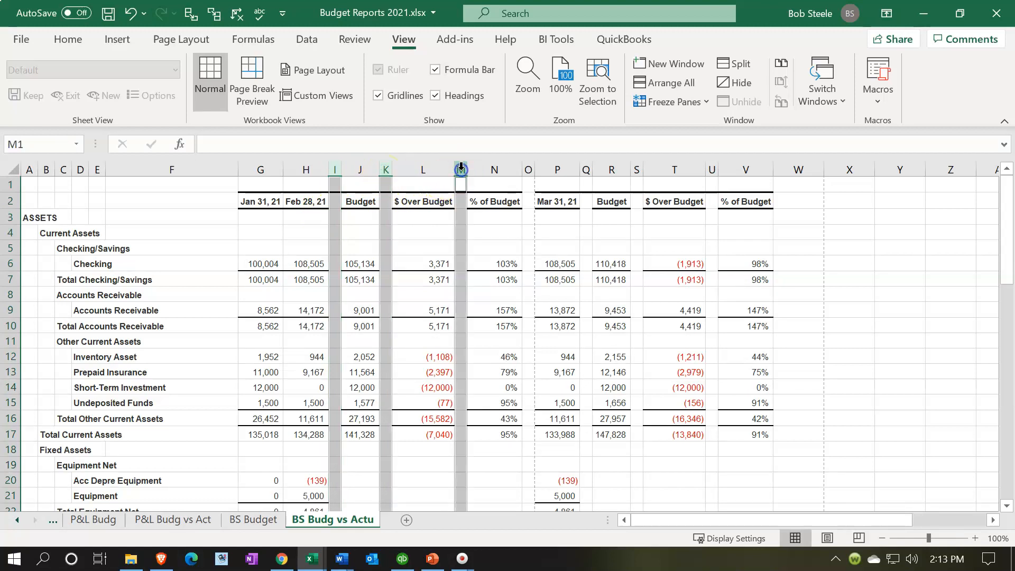
pyautogui.rightClick(460, 228)
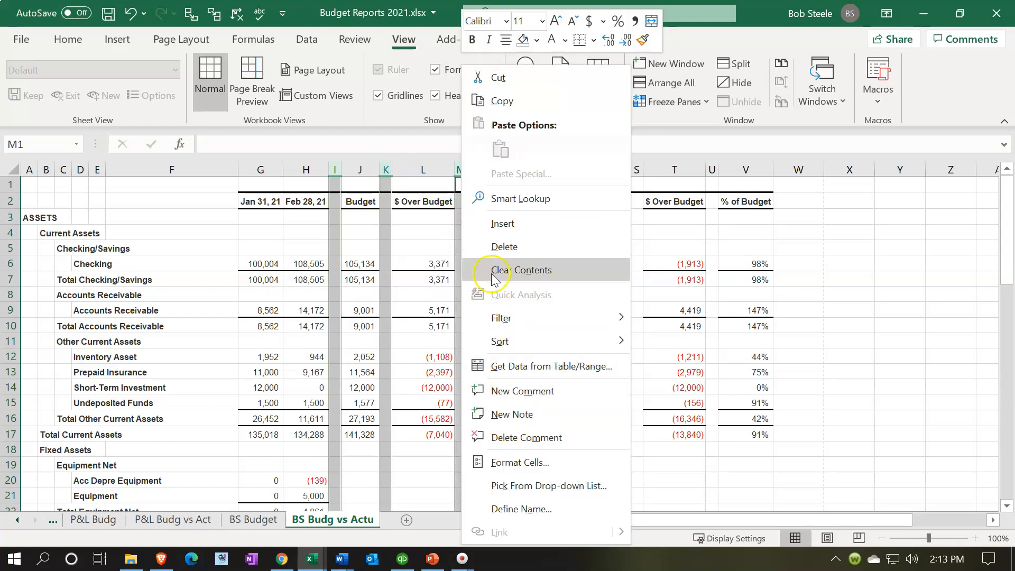
pyautogui.click(497, 249)
pyautogui.click(406, 247)
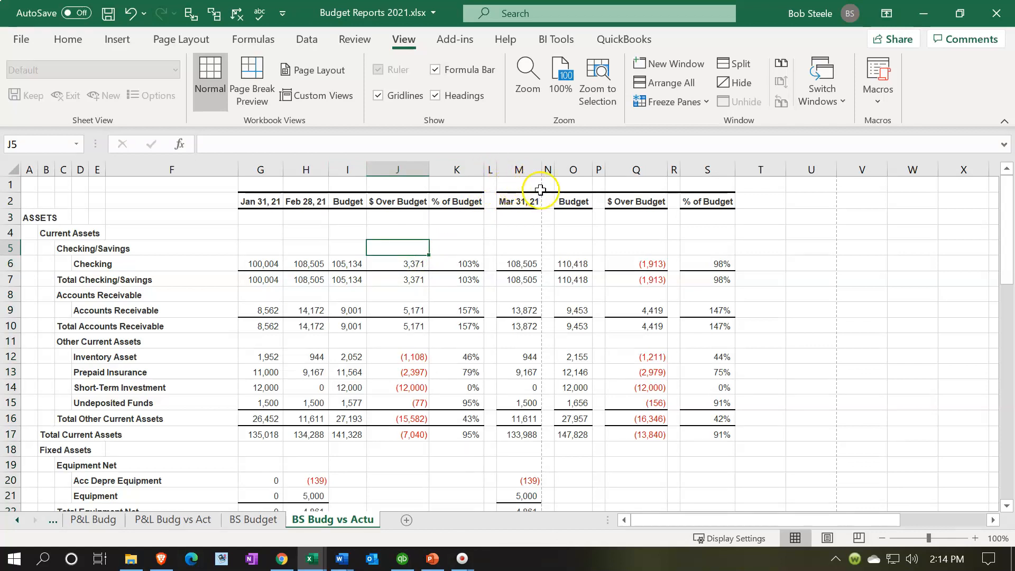
# Delete columns L through N, covering the Mar 31, 21 actual figures and the spacers on both sides
pyautogui.moveTo(490, 170); pyautogui.dragTo(545, 168)
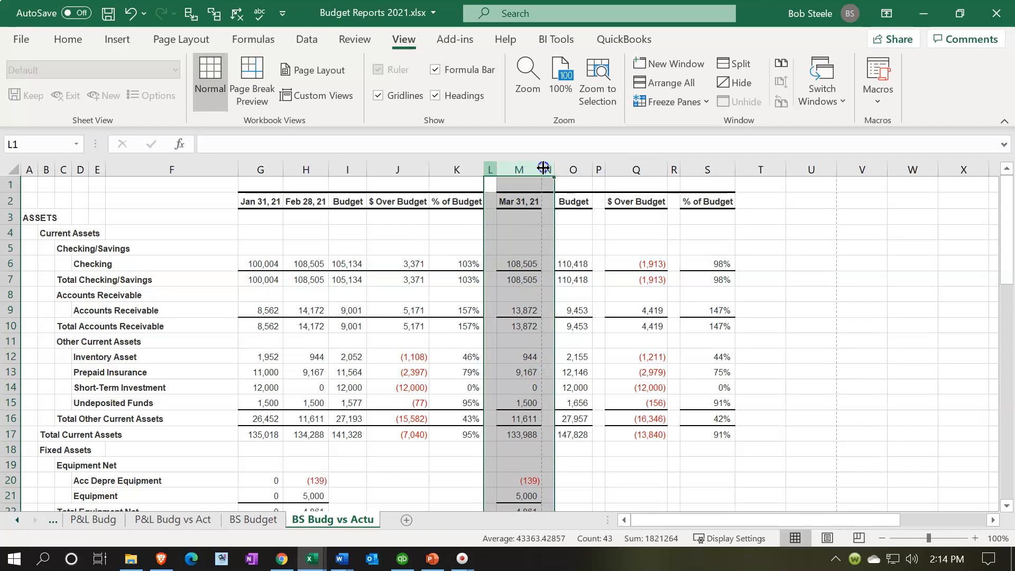
pyautogui.rightClick(517, 240)
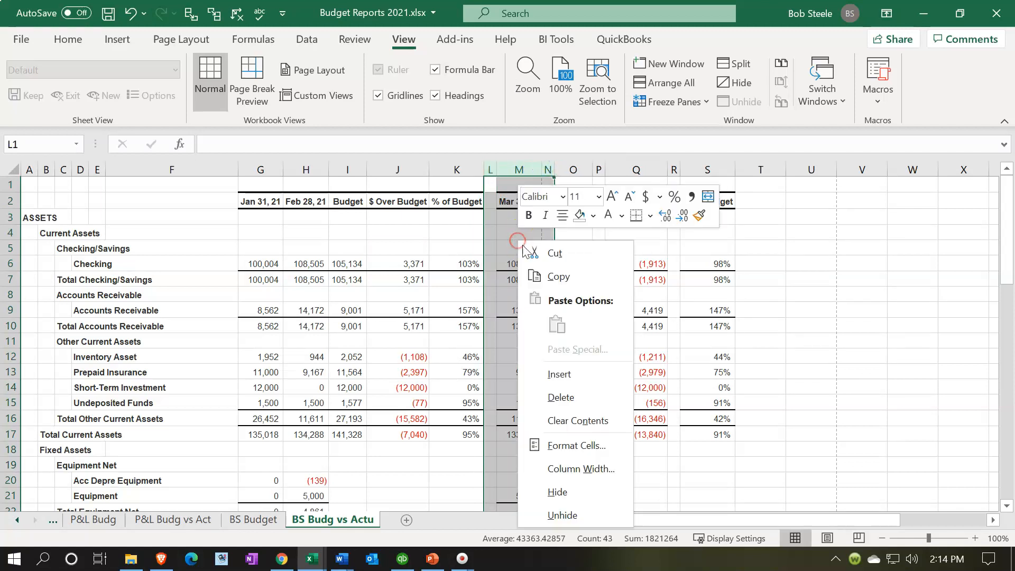
pyautogui.click(563, 397)
pyautogui.click(564, 400)
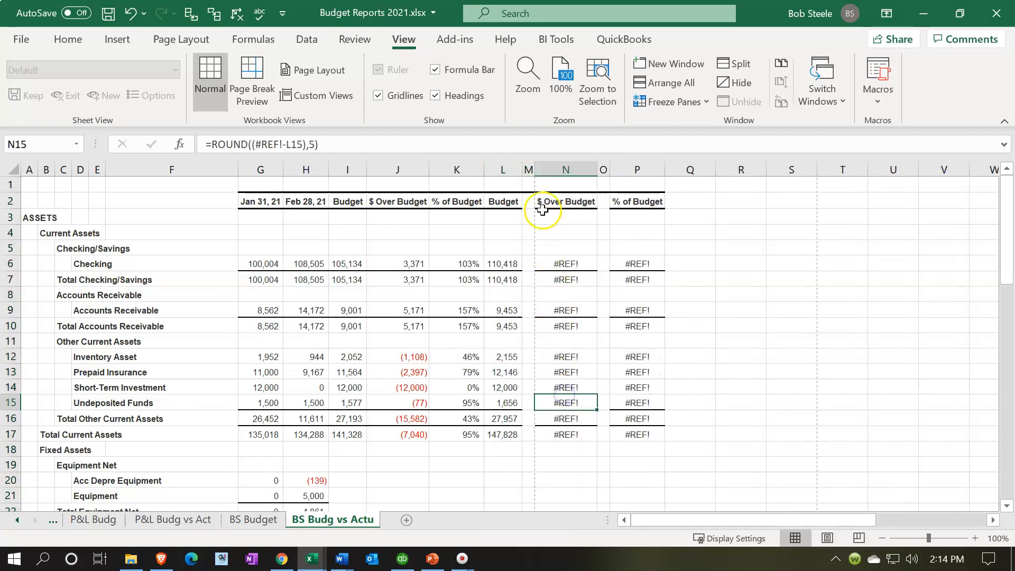
# Delete columns M through Q, covering March's $ Over Budget and % of Budget and the adjoining blank columns
pyautogui.moveTo(529, 170); pyautogui.dragTo(672, 195)
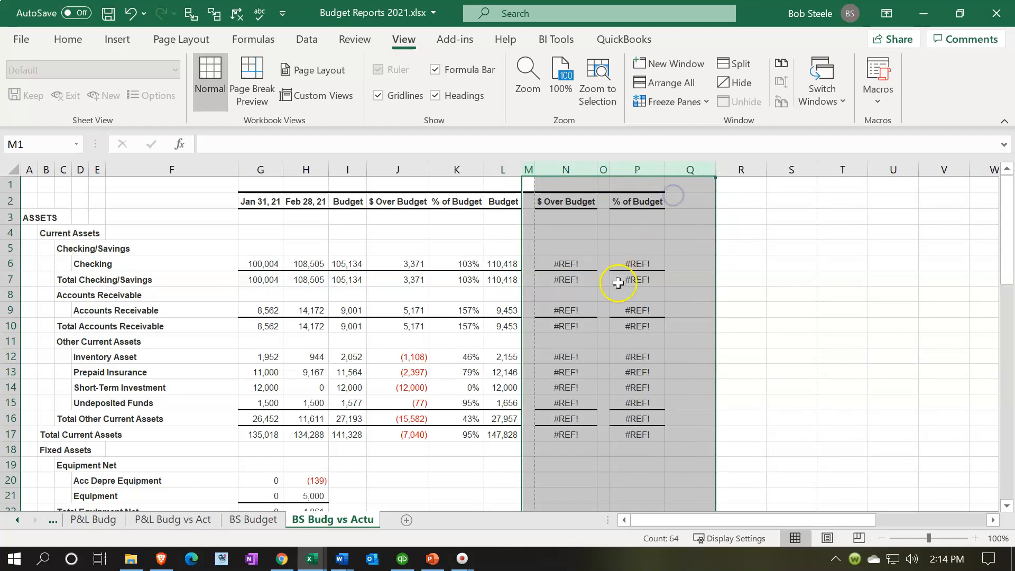
pyautogui.rightClick(597, 320)
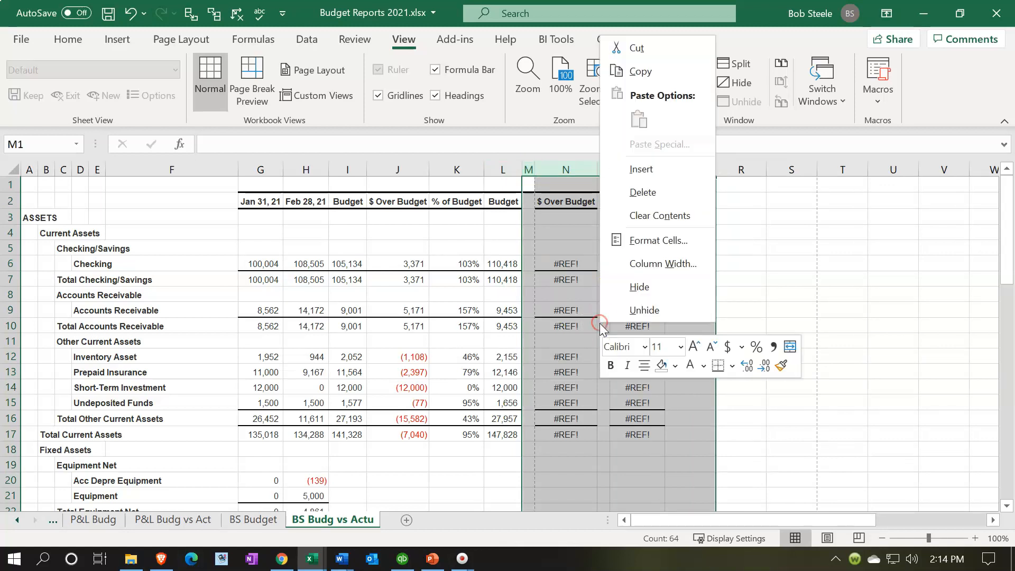
pyautogui.click(643, 192)
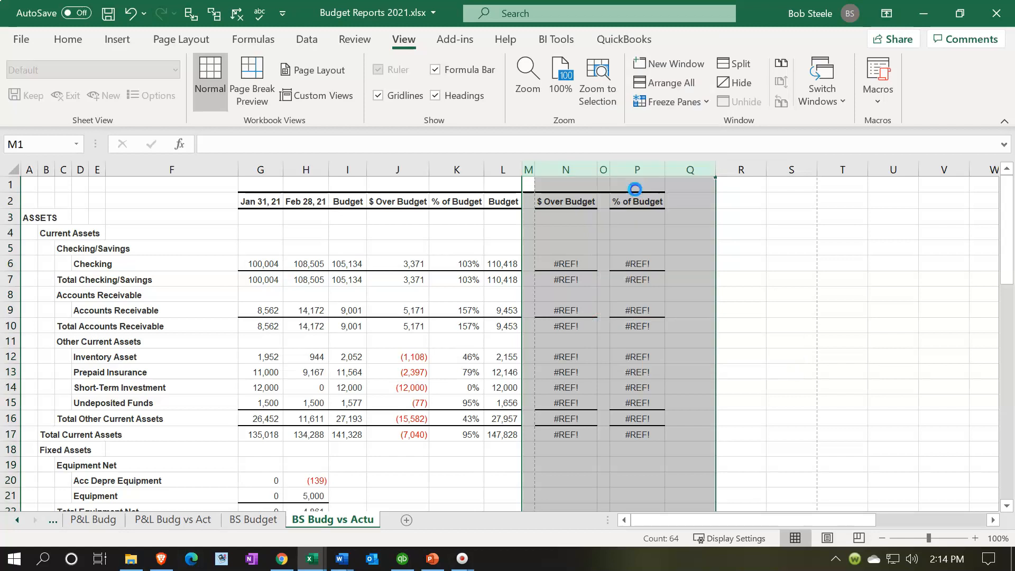
pyautogui.click(432, 369)
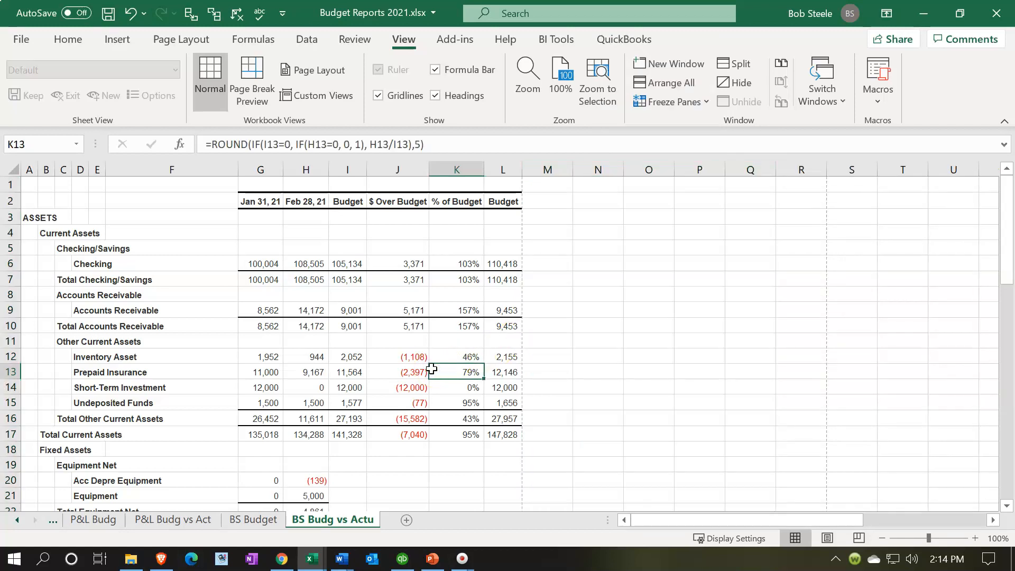
# Review the row 2 column headings from the Jan 31, 21 actuals across to the last Budget column
pyautogui.click(435, 244)
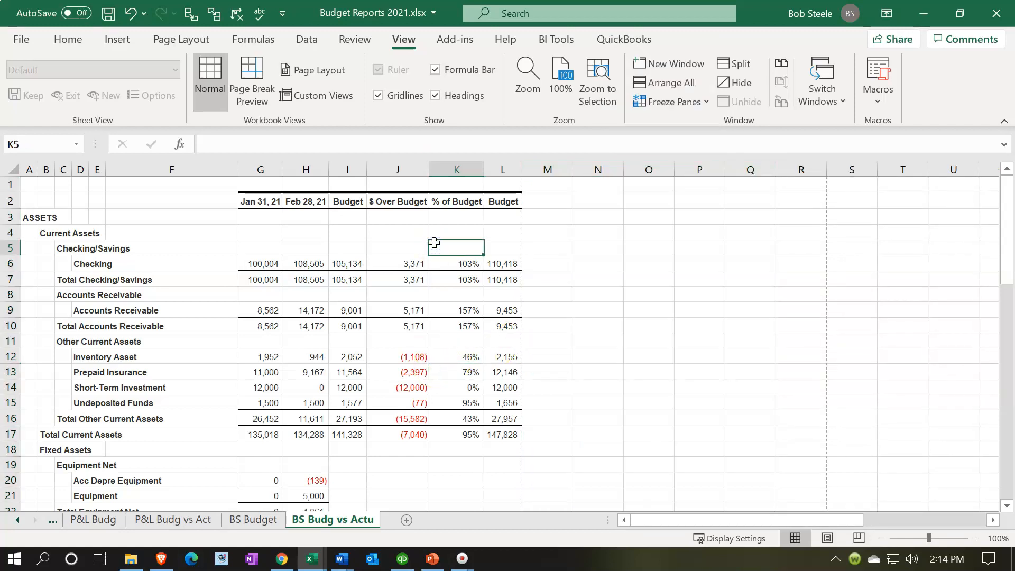
pyautogui.press('Left')
pyautogui.press('Left')
pyautogui.press('Left')
pyautogui.press('Left')
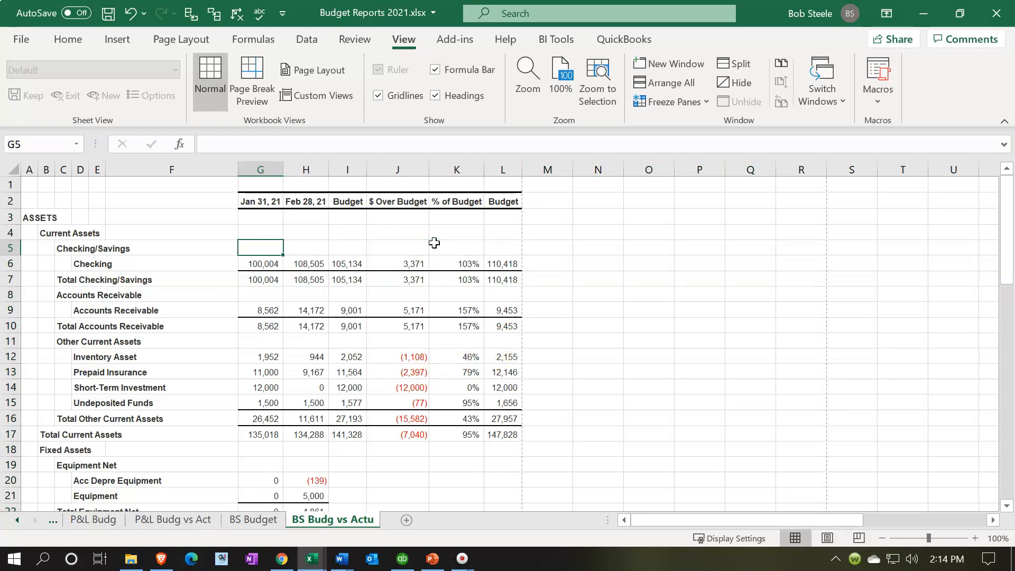
pyautogui.press('Up')
pyautogui.press('Up')
pyautogui.press('Up')
pyautogui.press('Up')
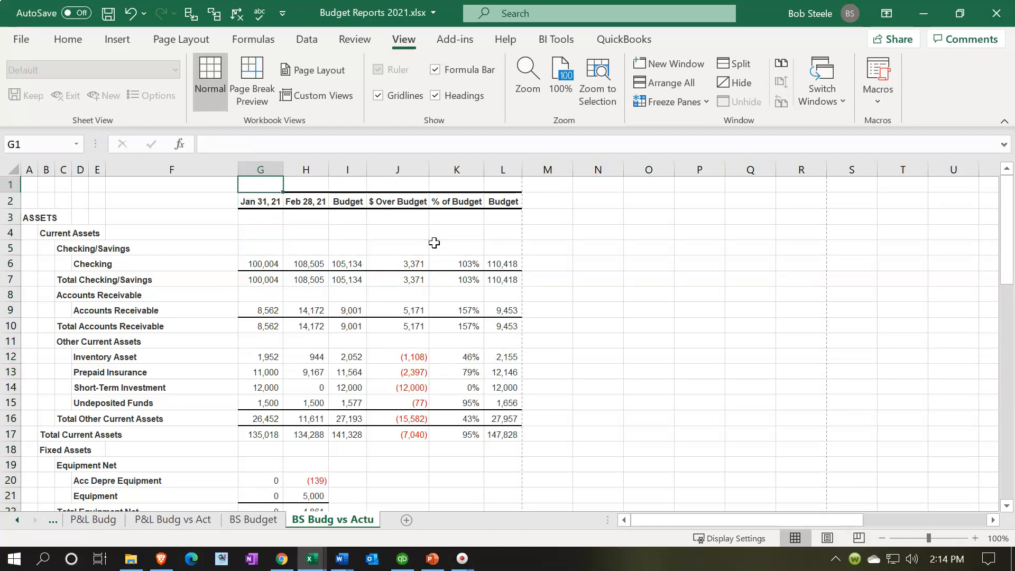
pyautogui.press('Right')
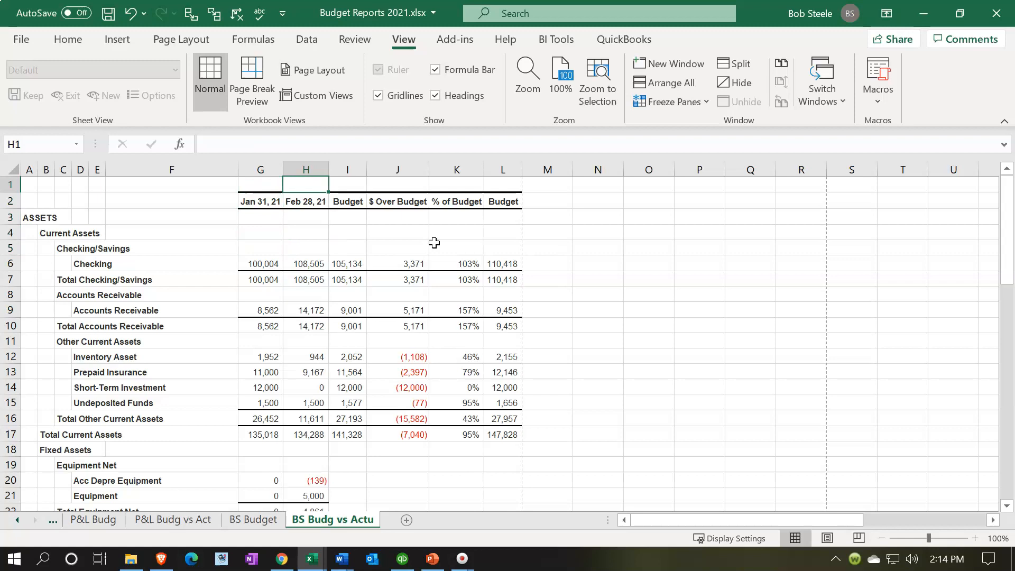
pyautogui.press('Right')
pyautogui.press('Left')
pyautogui.press('Left')
pyautogui.press('Down')
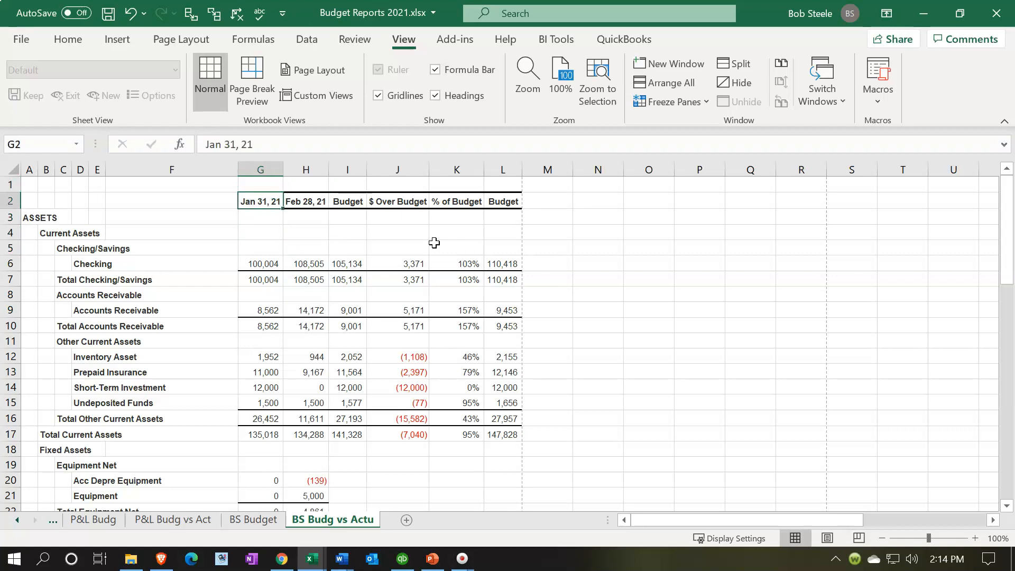
pyautogui.press('Right')
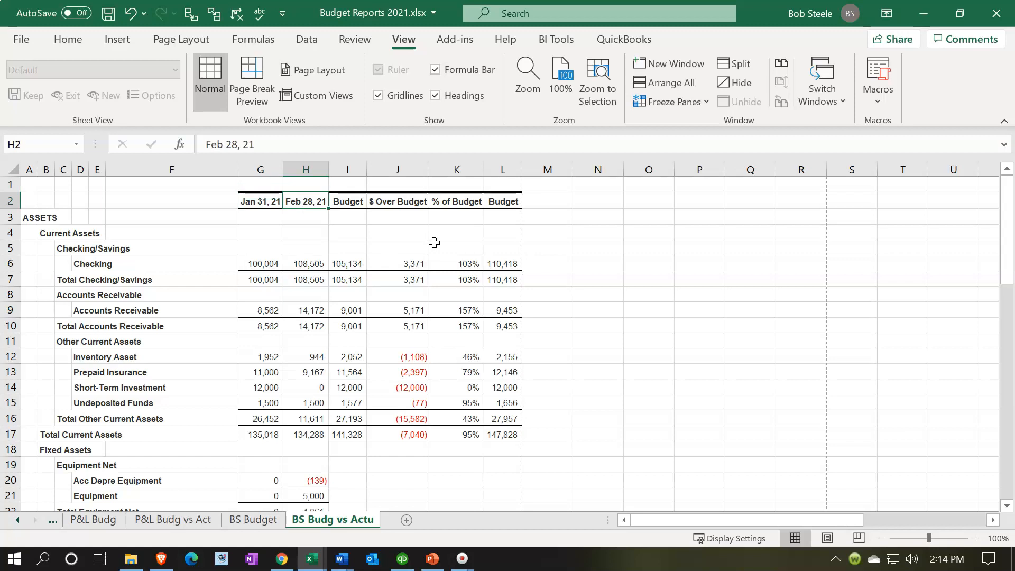
pyautogui.press('Right')
pyautogui.press('Right')
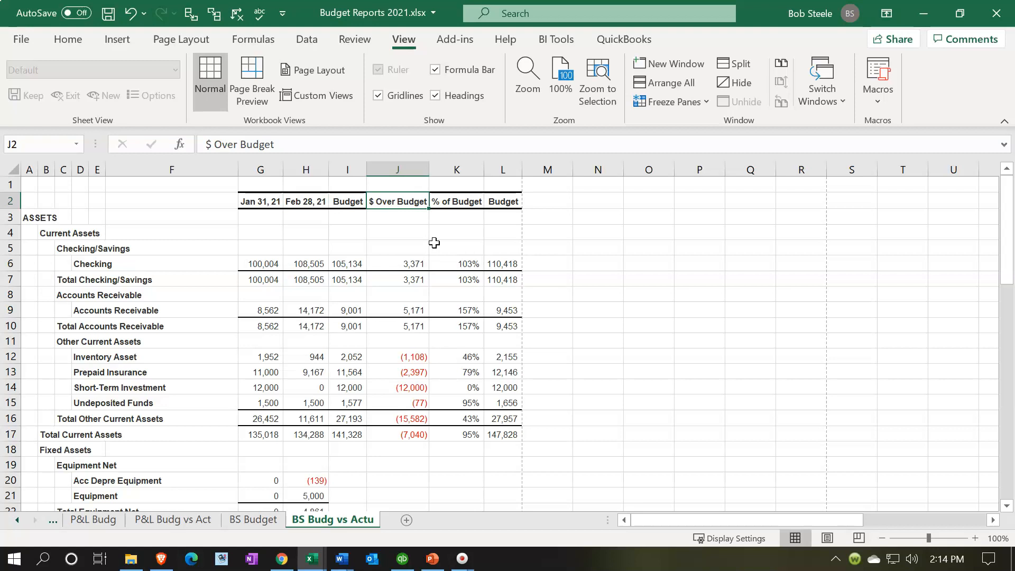
pyautogui.press('Right')
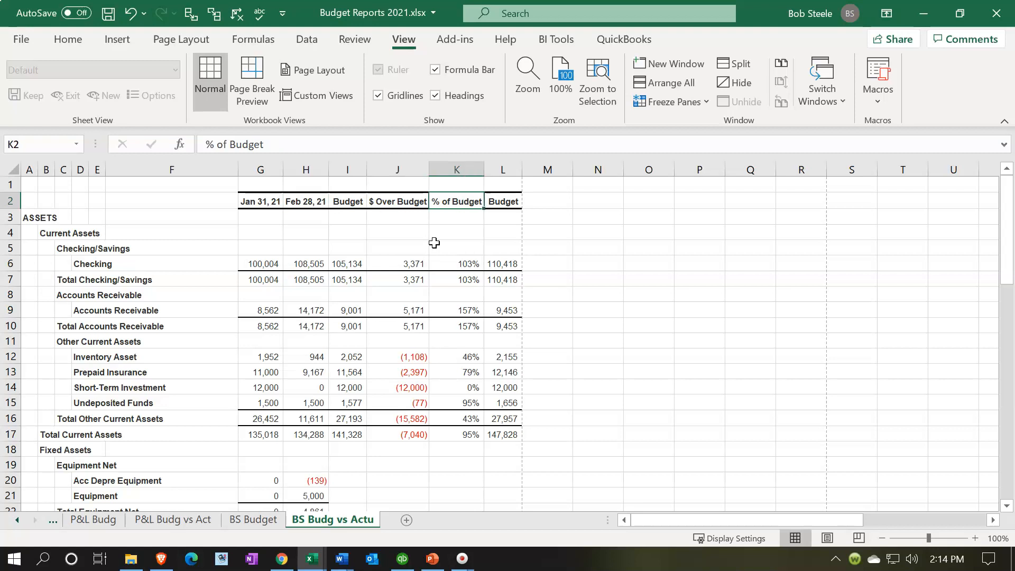
pyautogui.press('Right')
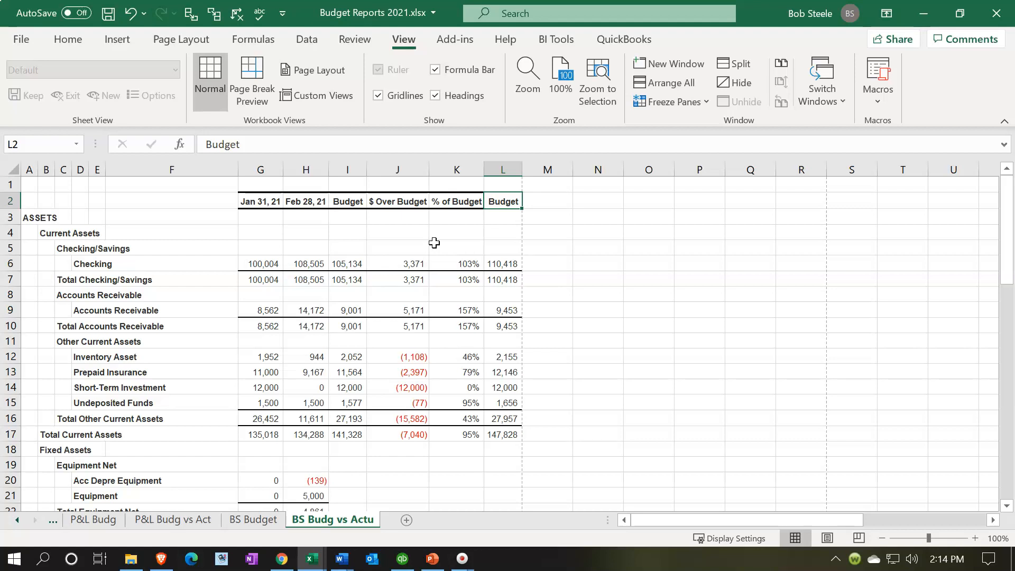
# Enter the date 03/31/21 above the last Budget heading in cell L1 and widen column L to fit it
pyautogui.press('Up')
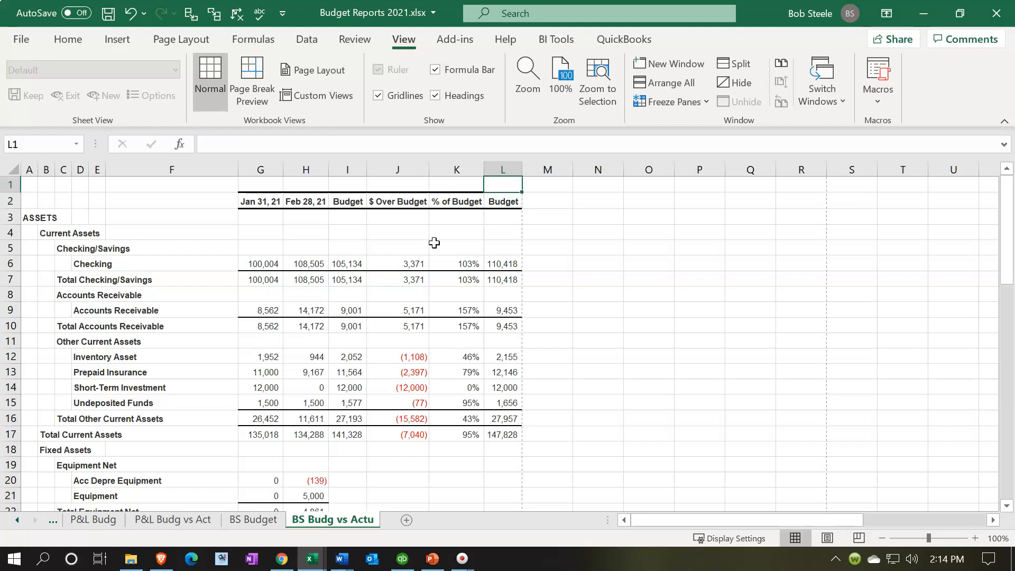
pyautogui.write('03')
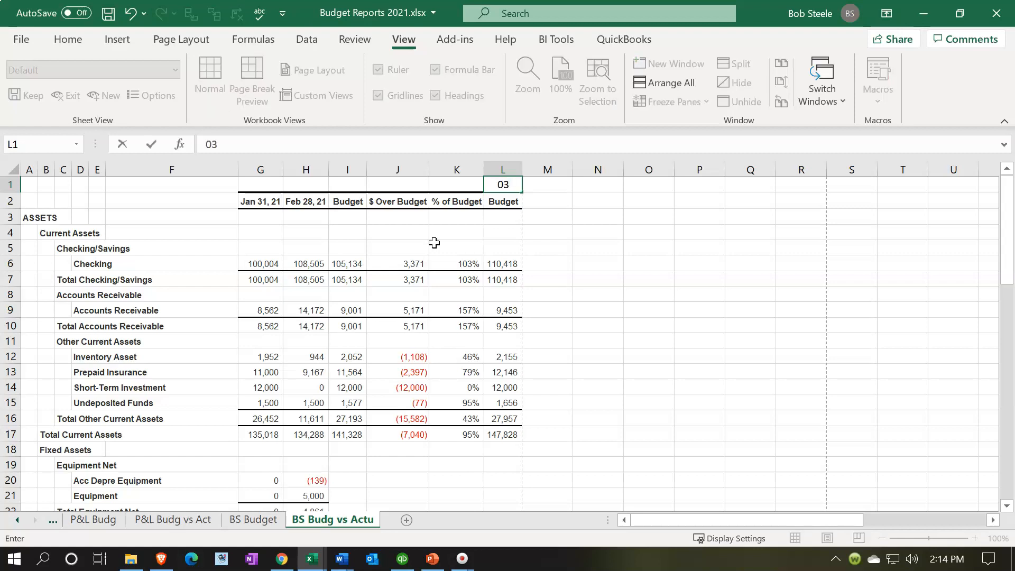
pyautogui.write('/31/21')
pyautogui.press('Return')
pyautogui.press('Up')
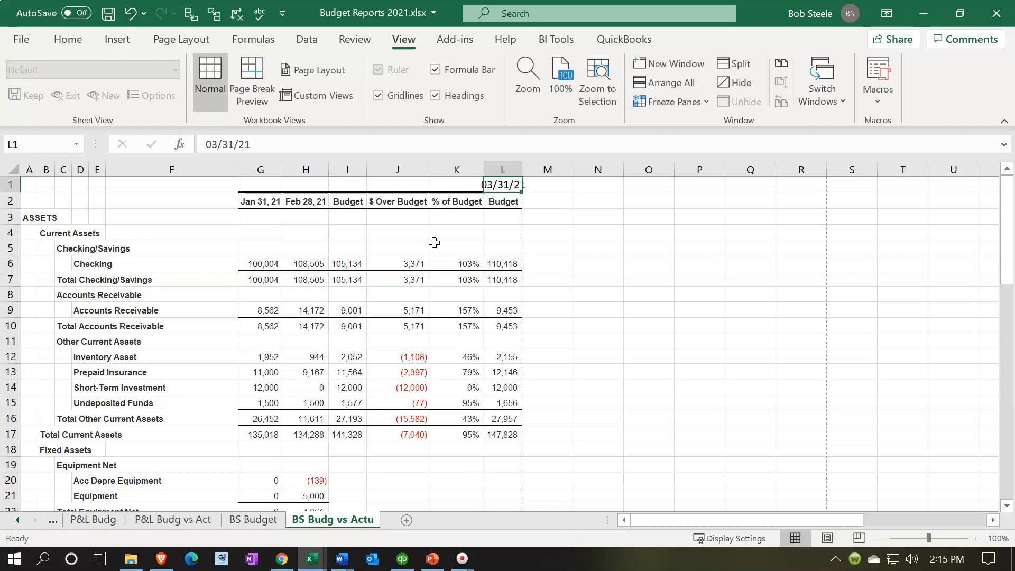
pyautogui.moveTo(522, 169); pyautogui.dragTo(530, 169)
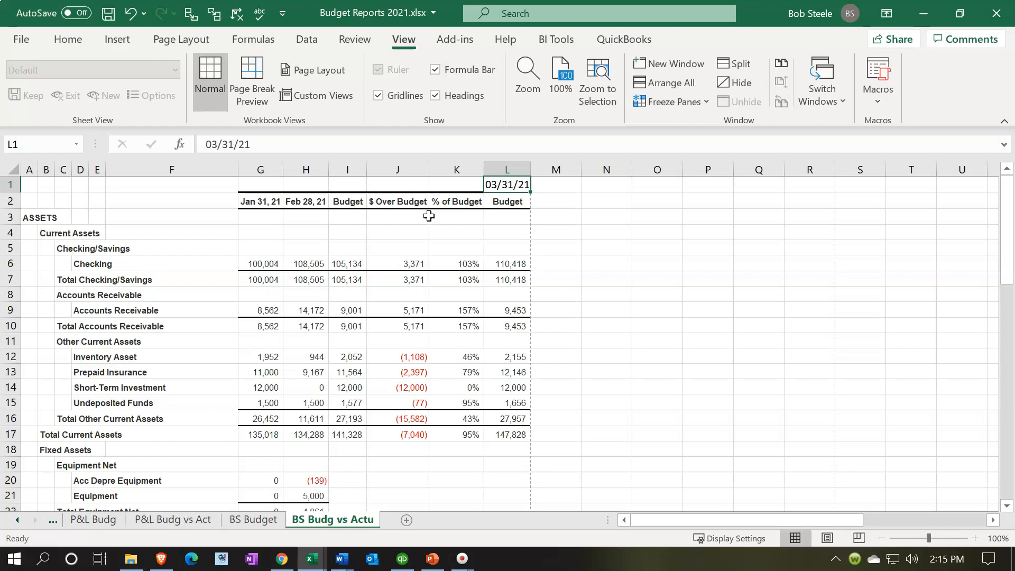
# Save the Budget Reports 2021 workbook
pyautogui.click(426, 233)
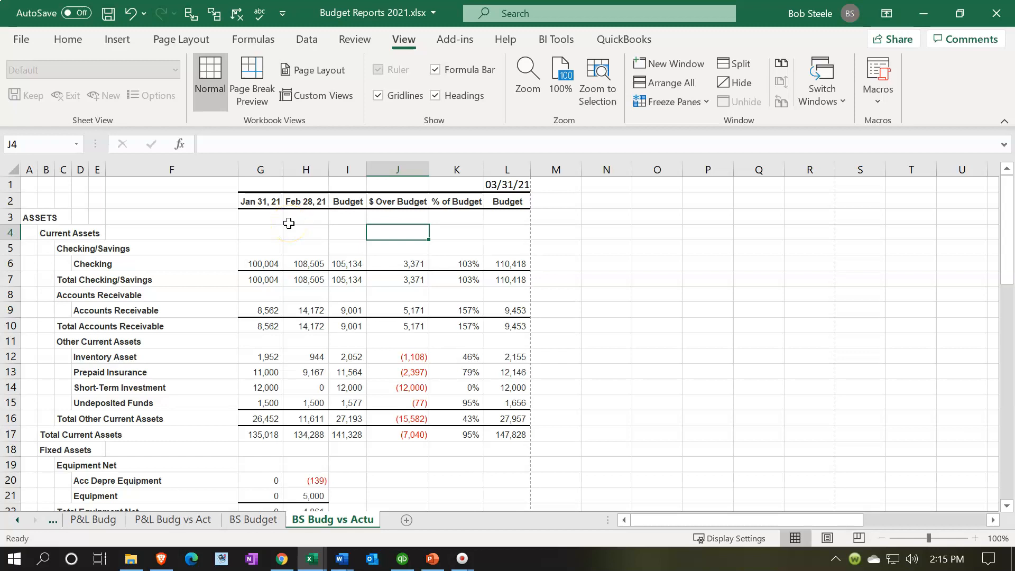
pyautogui.click(288, 222)
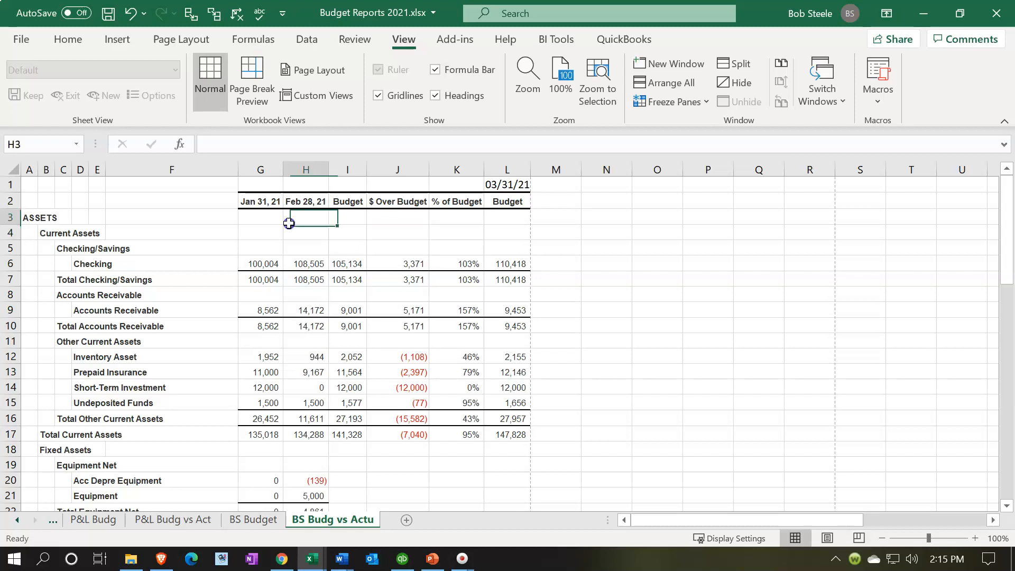
pyautogui.click(108, 13)
pyautogui.click(447, 357)
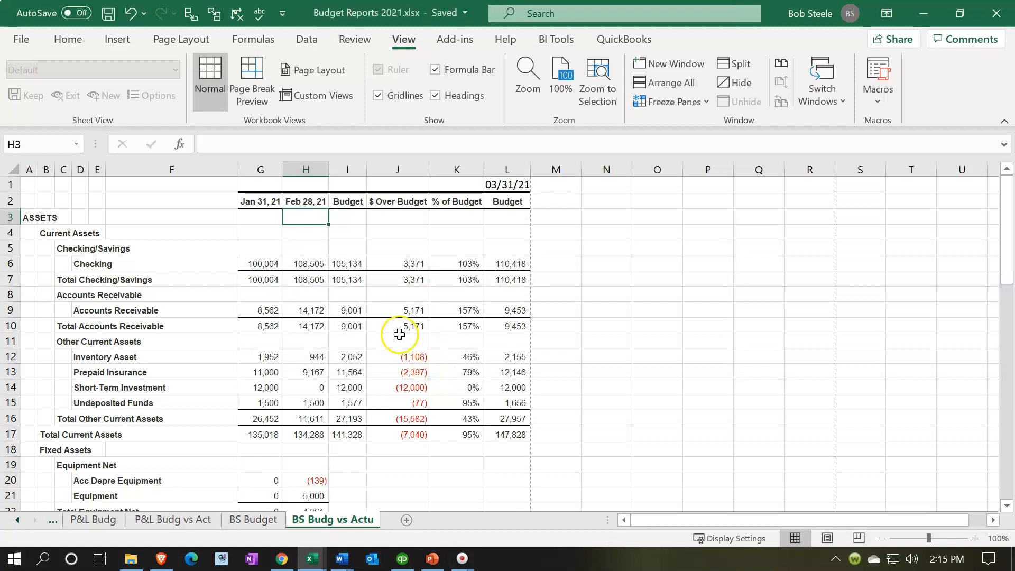
# Set the print scope to the entire workbook, preview its first pages, and return to the worksheet
pyautogui.click(16, 40)
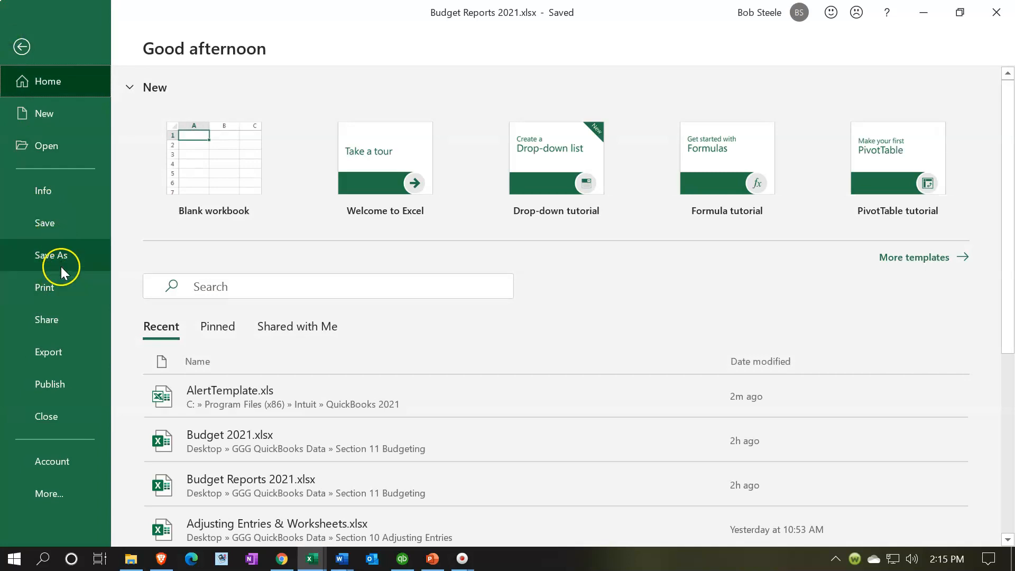
pyautogui.click(59, 288)
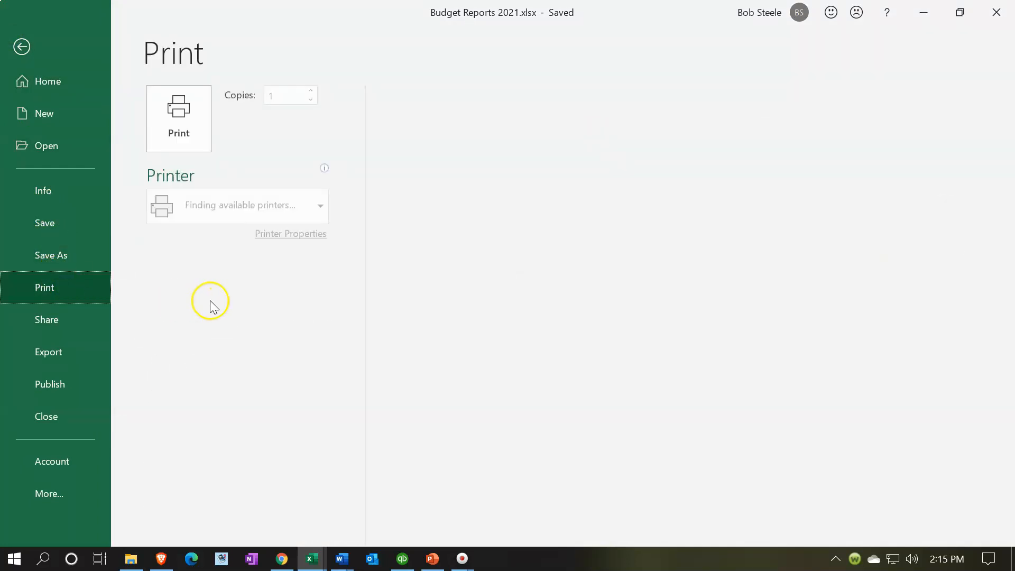
pyautogui.click(320, 293)
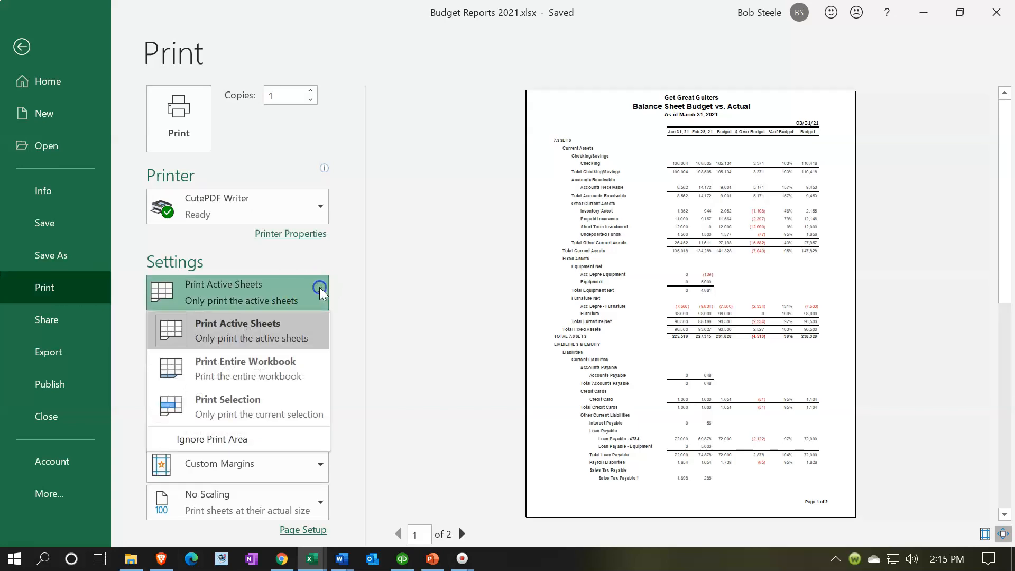
pyautogui.click(269, 366)
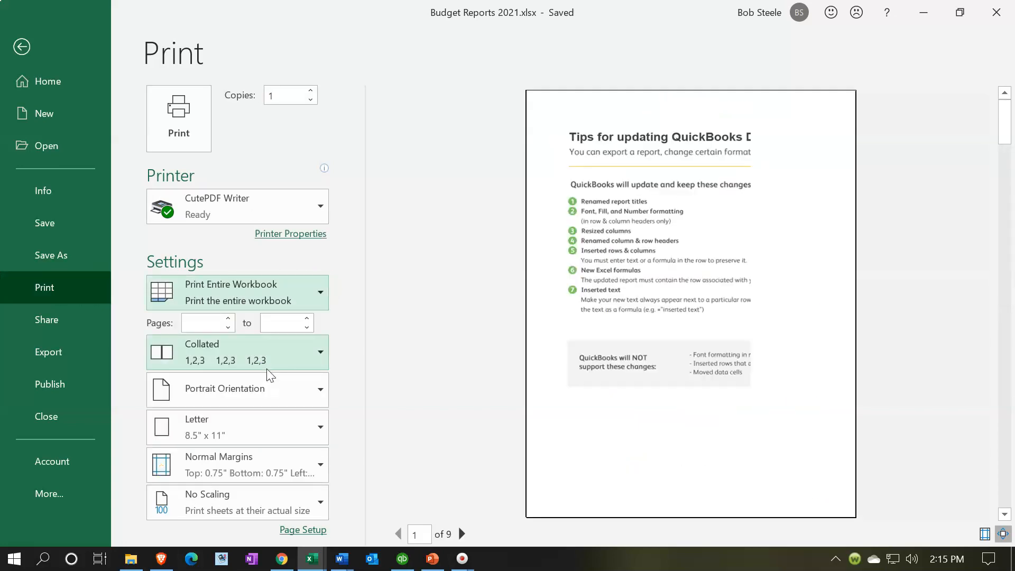
pyautogui.scroll(-2, 593, 274)
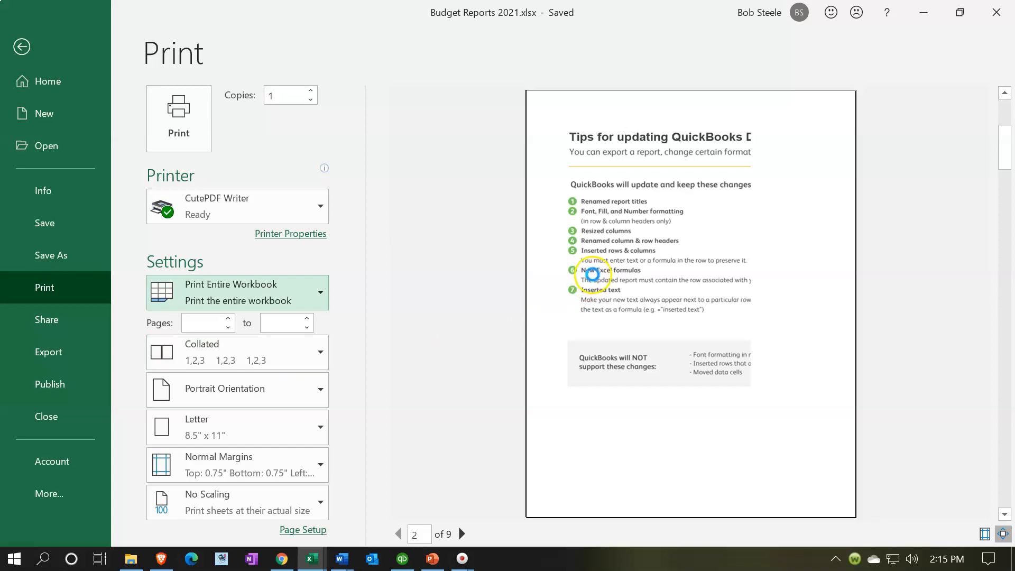
pyautogui.scroll(2, 593, 274)
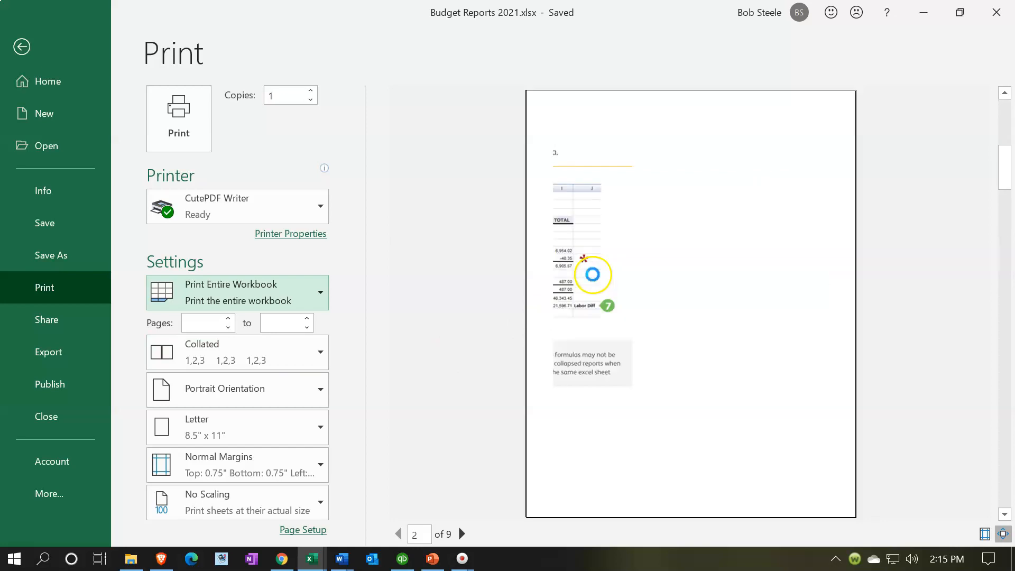
pyautogui.click(21, 46)
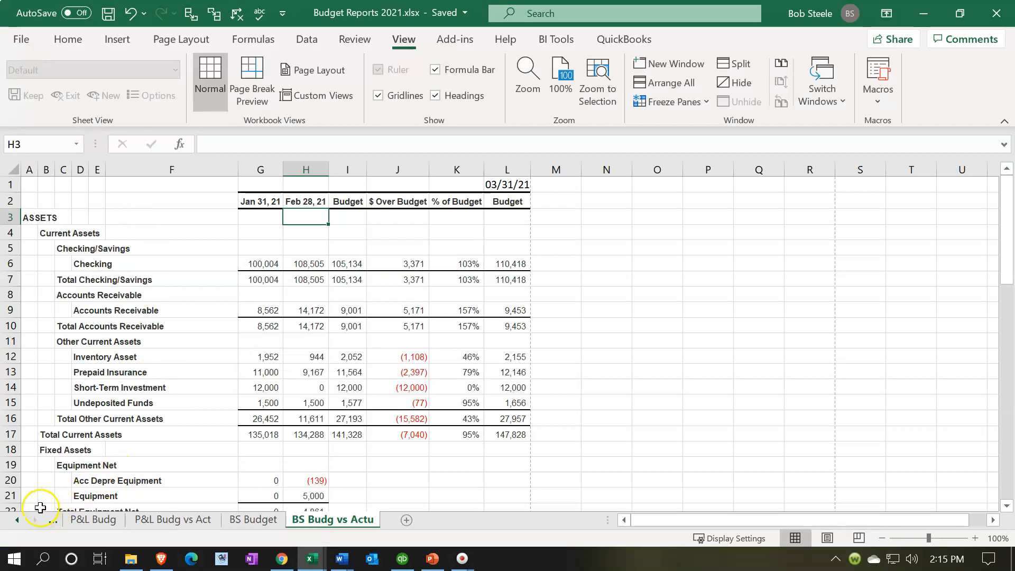
# Permanently delete the QuickBooks Desktop Export Tips sheet from the workbook
pyautogui.click(17, 521)
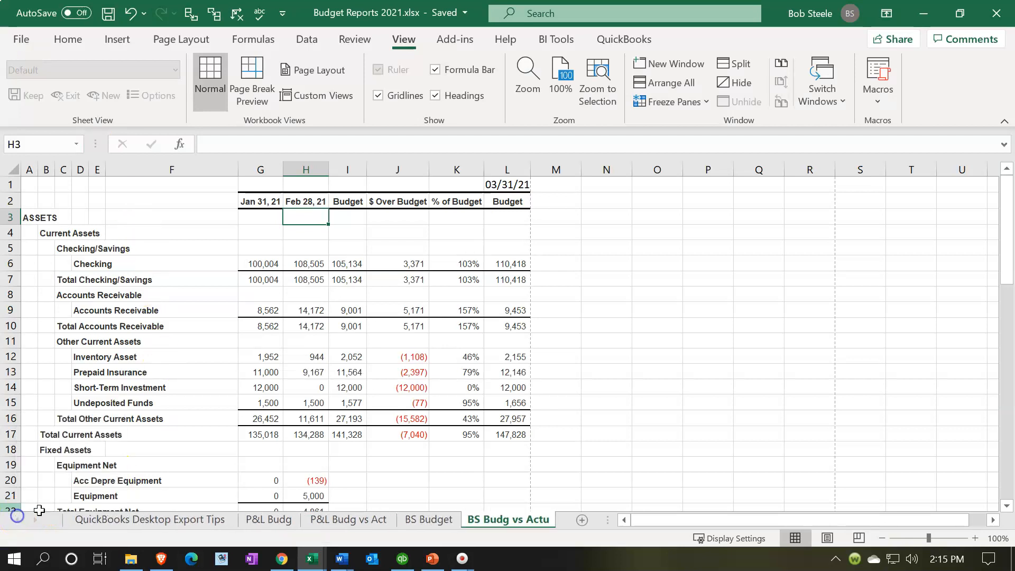
pyautogui.click(102, 523)
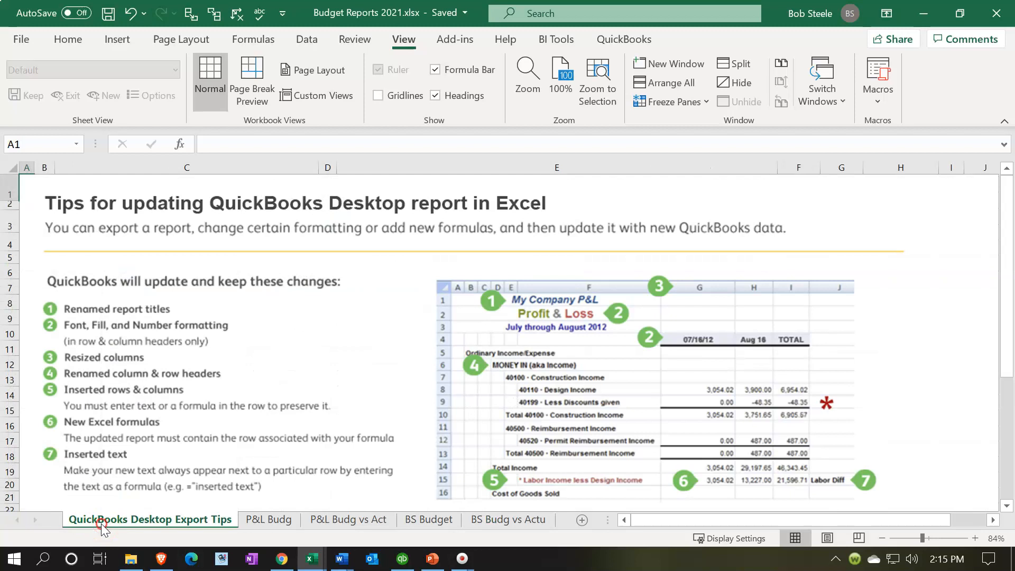
pyautogui.rightClick(102, 525)
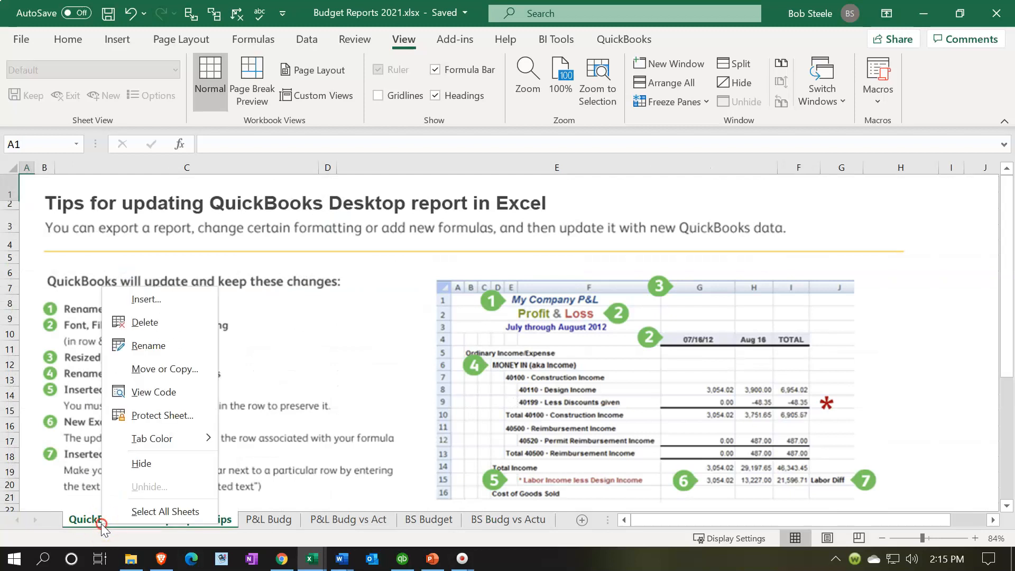
pyautogui.click(119, 324)
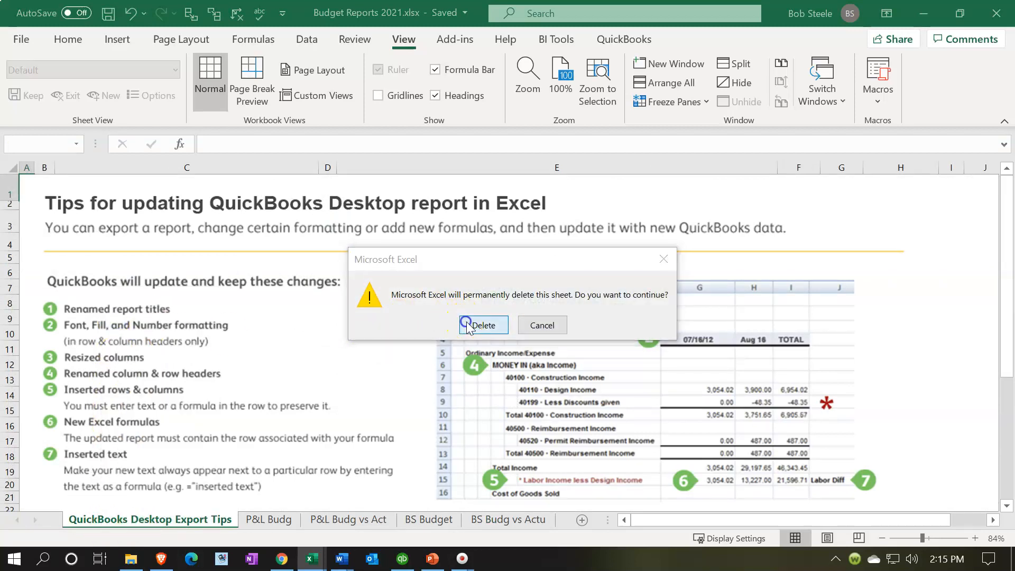
pyautogui.click(483, 325)
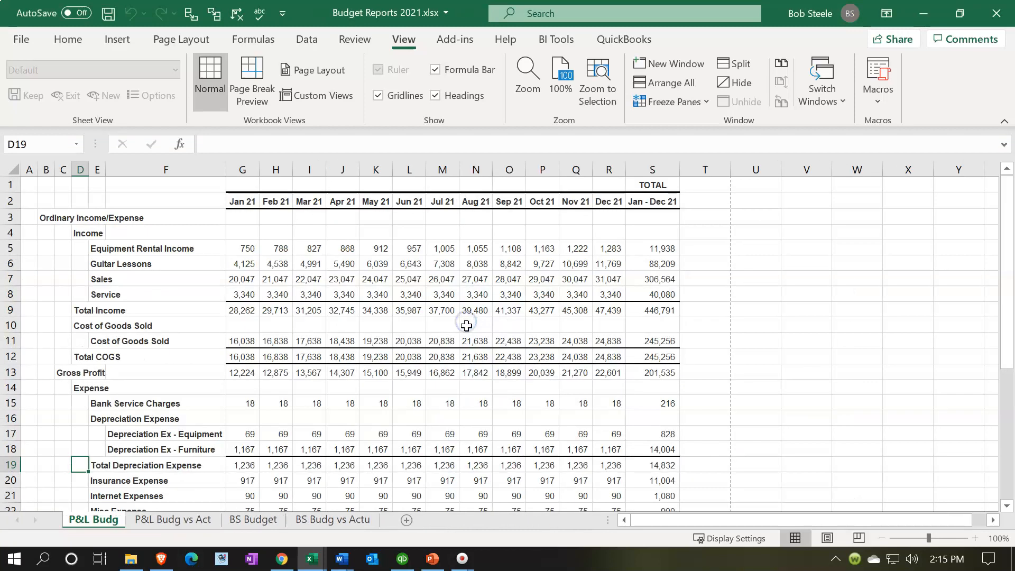
# Preview all pages of the entire workbook, then print it through CutePDF Writer as Budget Reports 2021.pdf in the Section 11 Budgeting folder
pyautogui.click(23, 40)
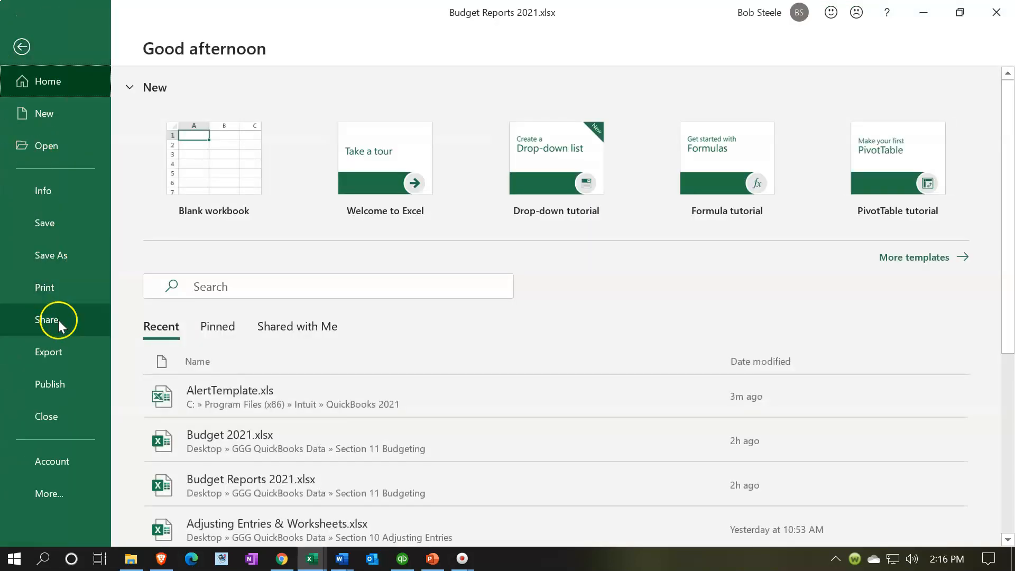
pyautogui.click(53, 290)
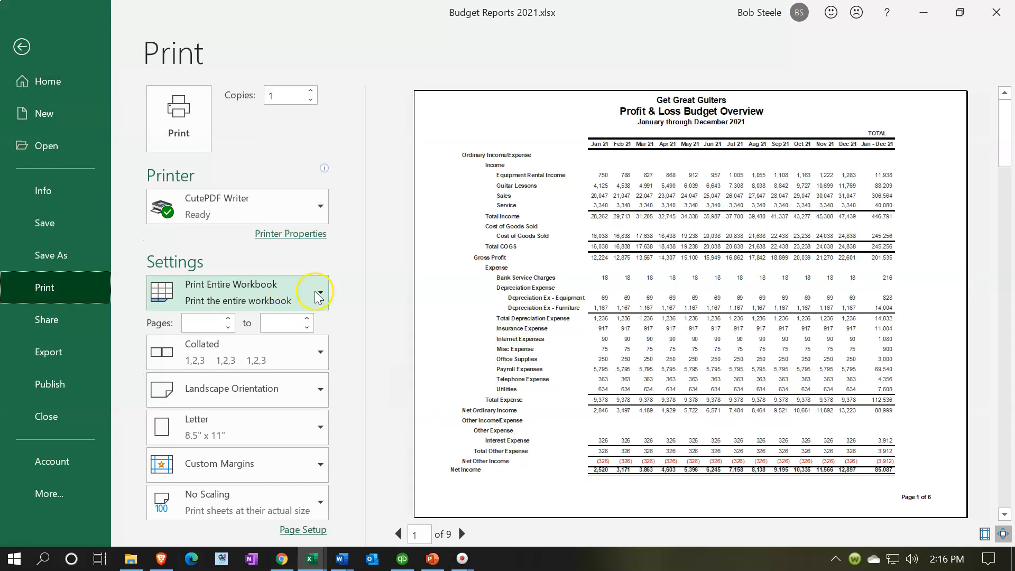
pyautogui.click(317, 295)
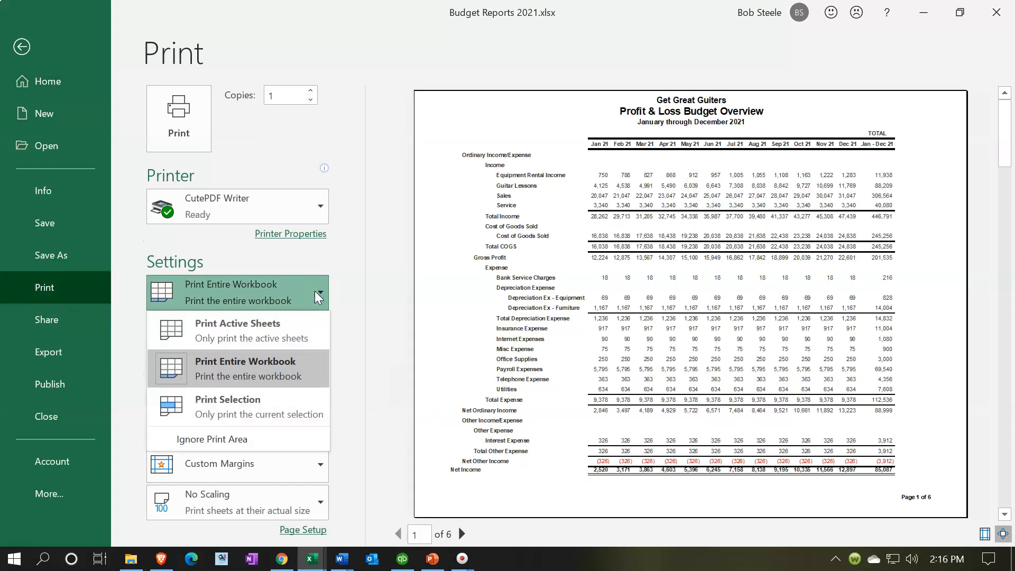
pyautogui.click(317, 294)
pyautogui.click(656, 246)
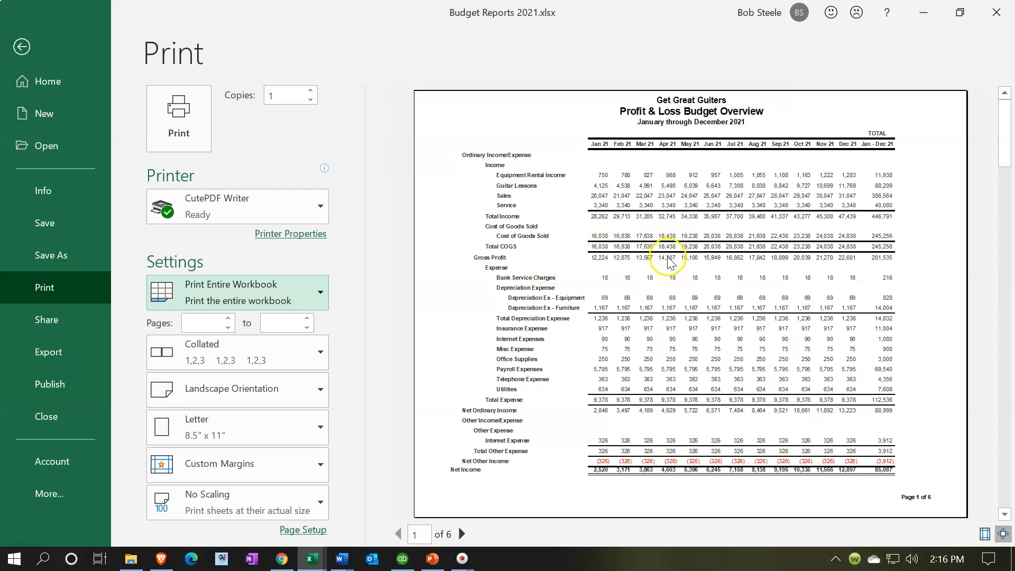
pyautogui.scroll(-1, 557, 347)
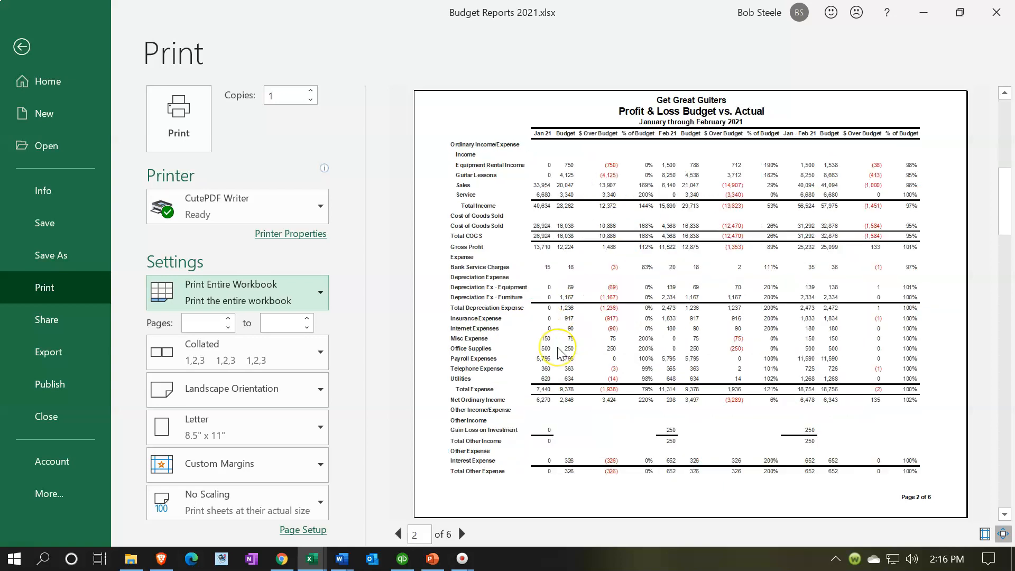
pyautogui.scroll(-1, 557, 350)
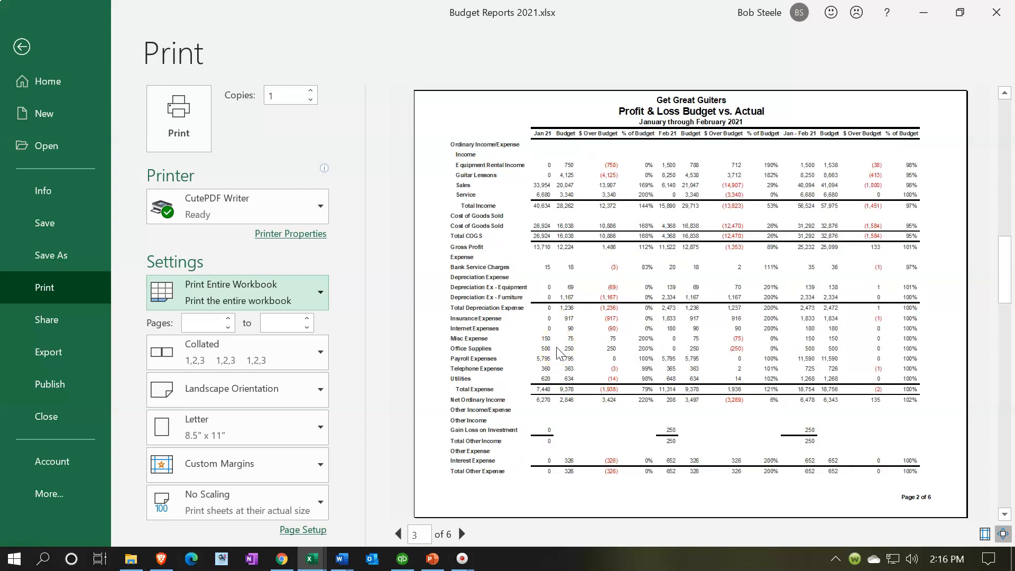
pyautogui.scroll(-1, 560, 354)
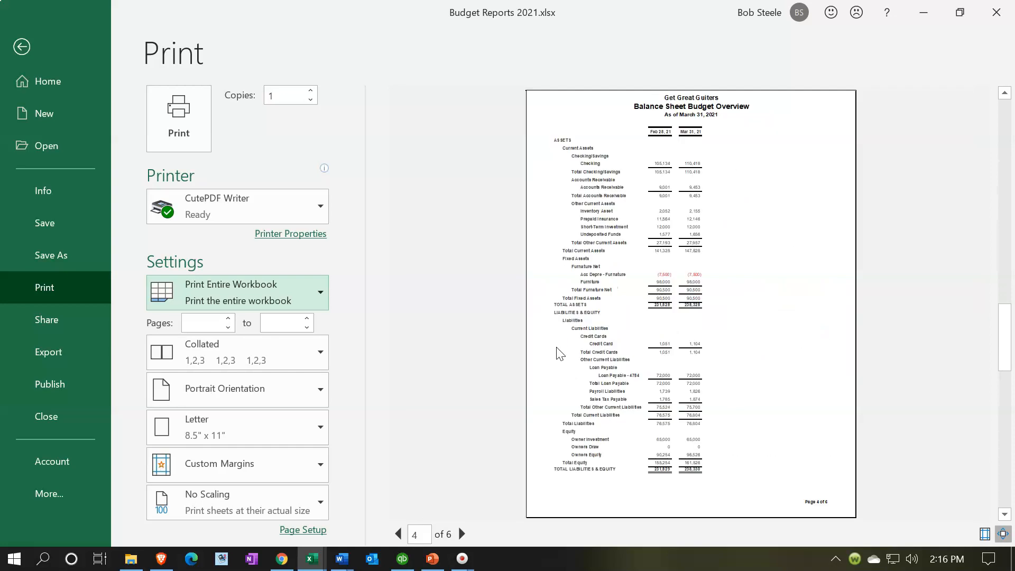
pyautogui.scroll(-1, 558, 350)
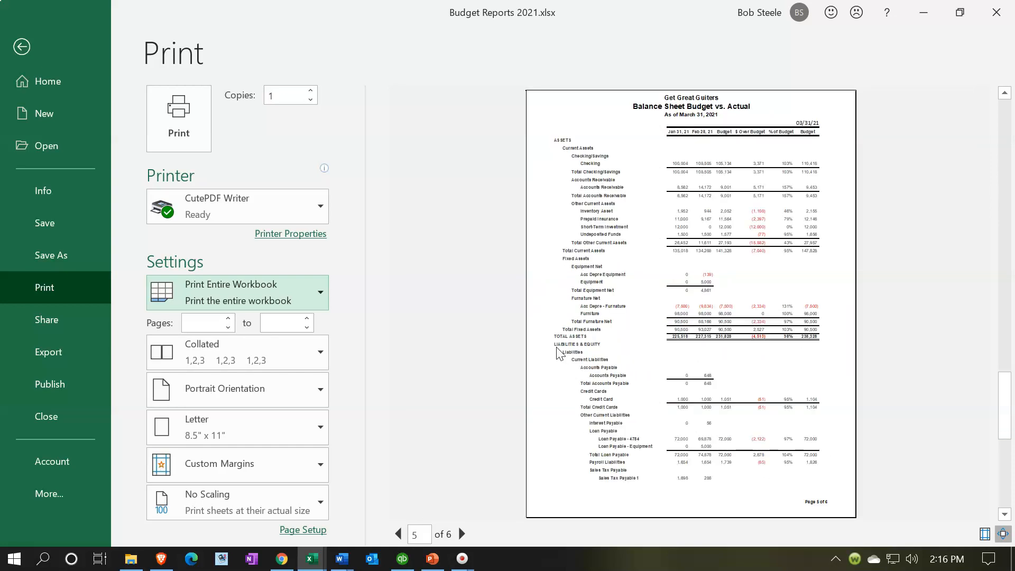
pyautogui.scroll(-1, 558, 352)
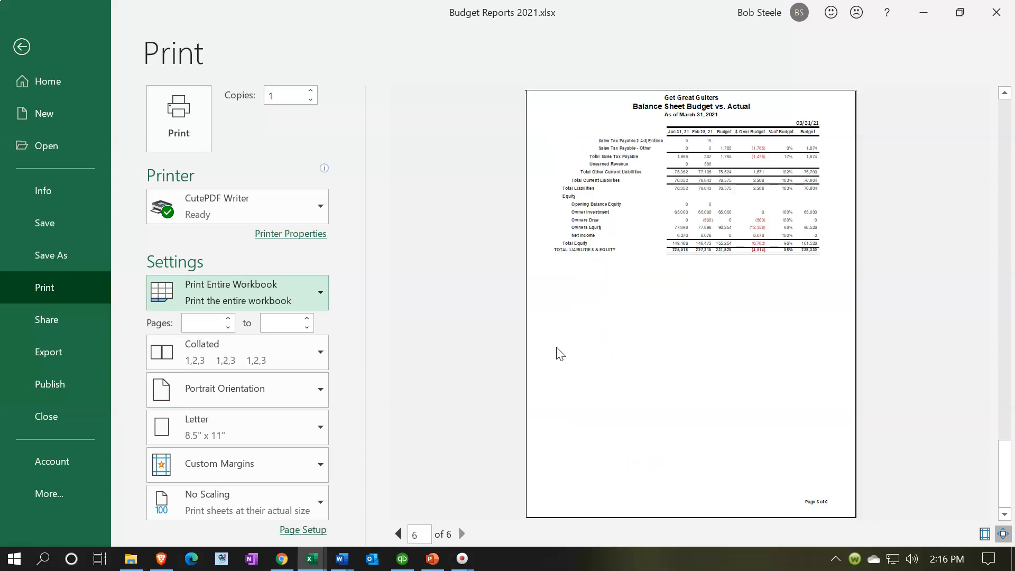
pyautogui.click(201, 143)
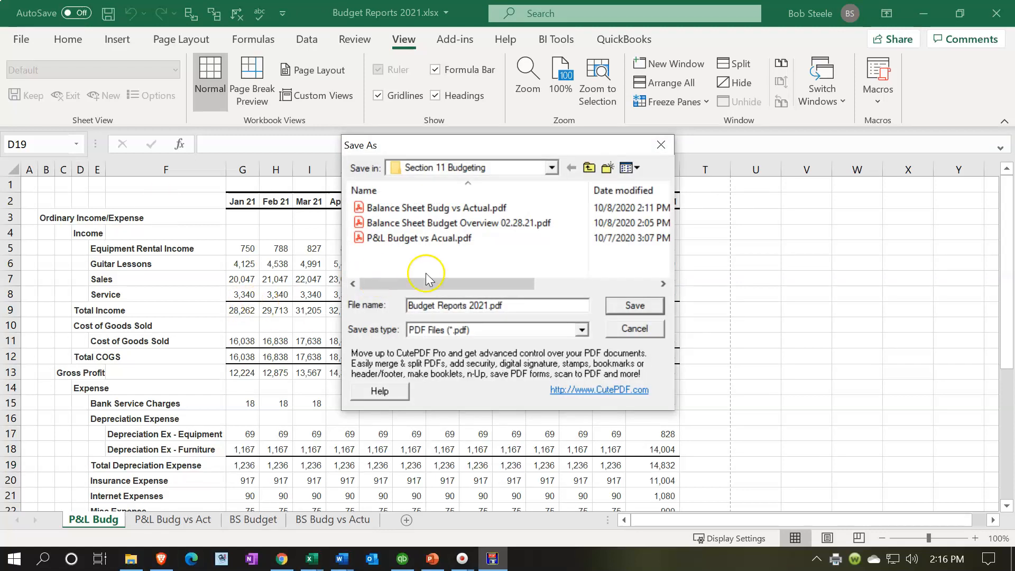
pyautogui.click(624, 307)
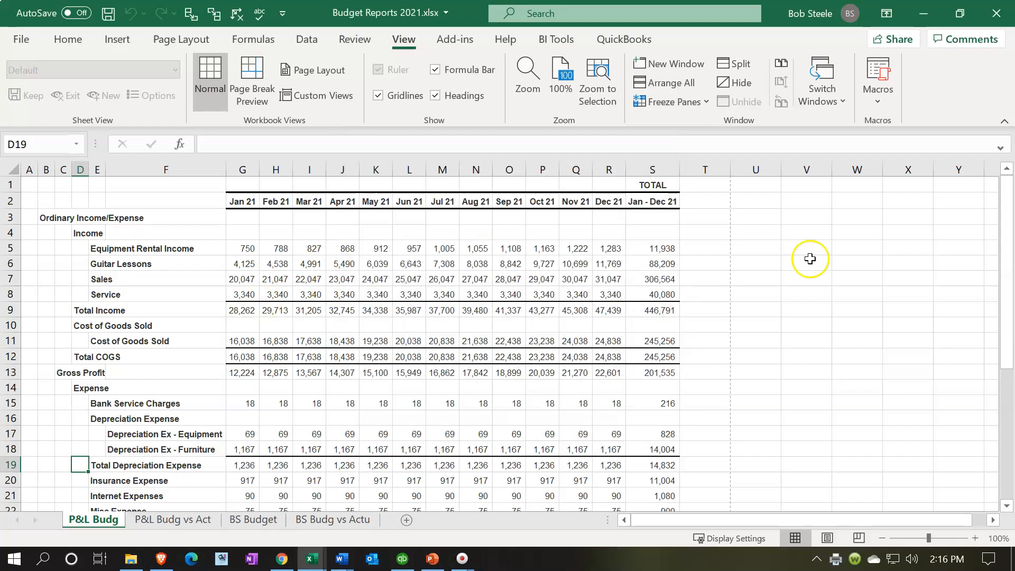
# Minimize the open programs and open the Section 11 Budgeting folder inside GGG QuickBooks Data on the desktop
pyautogui.click(921, 13)
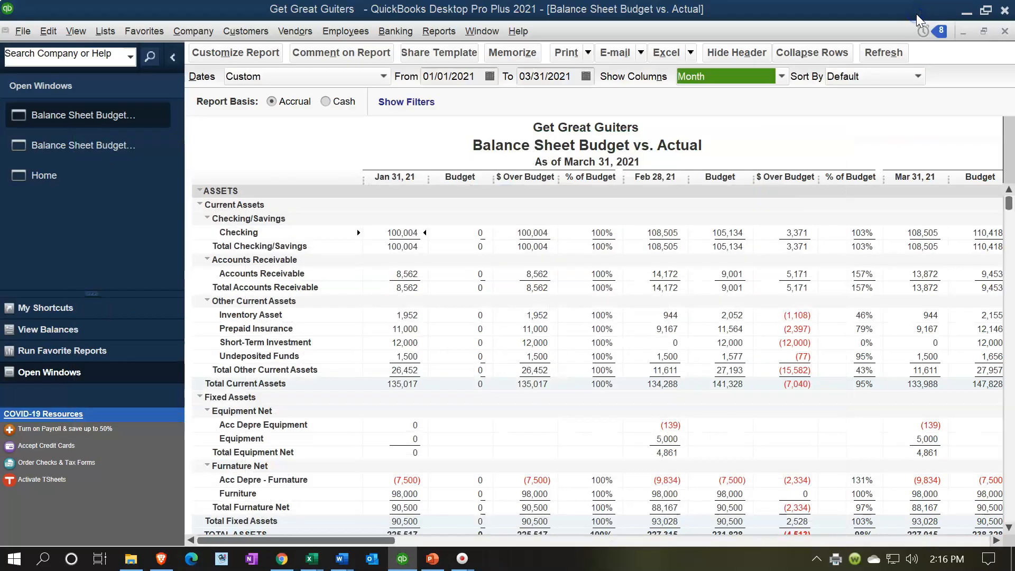
pyautogui.click(966, 11)
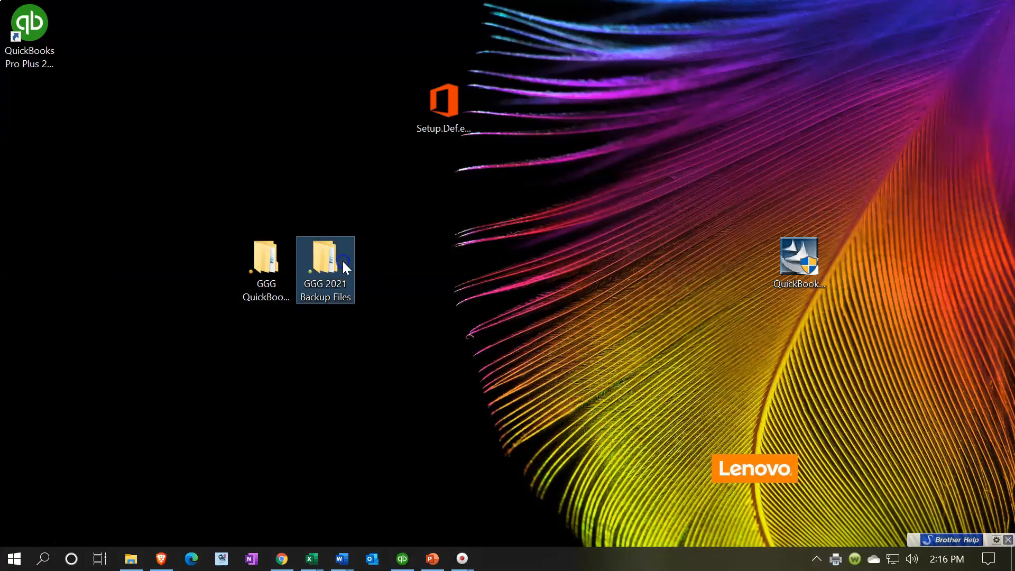
pyautogui.doubleClick(256, 279)
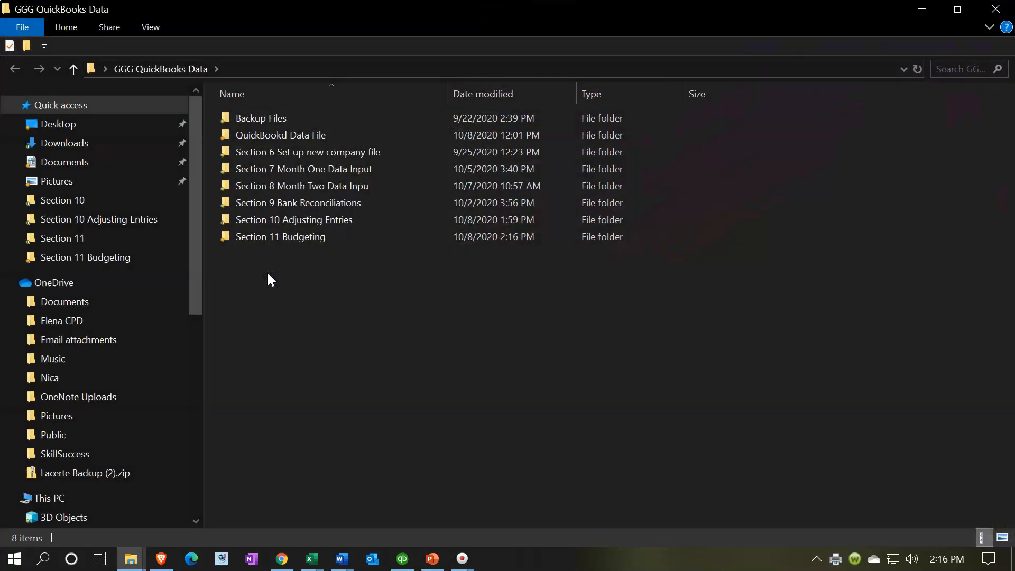
pyautogui.doubleClick(269, 238)
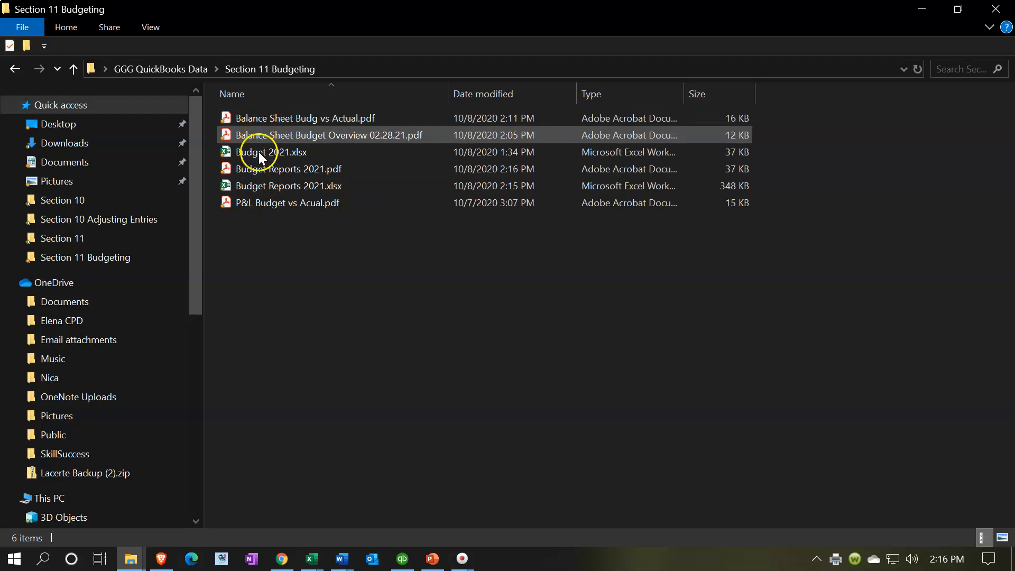
# Create a new folder named Budget 02.28.21 in the Section 11 Budgeting folder
pyautogui.click(269, 255)
pyautogui.rightClick(270, 257)
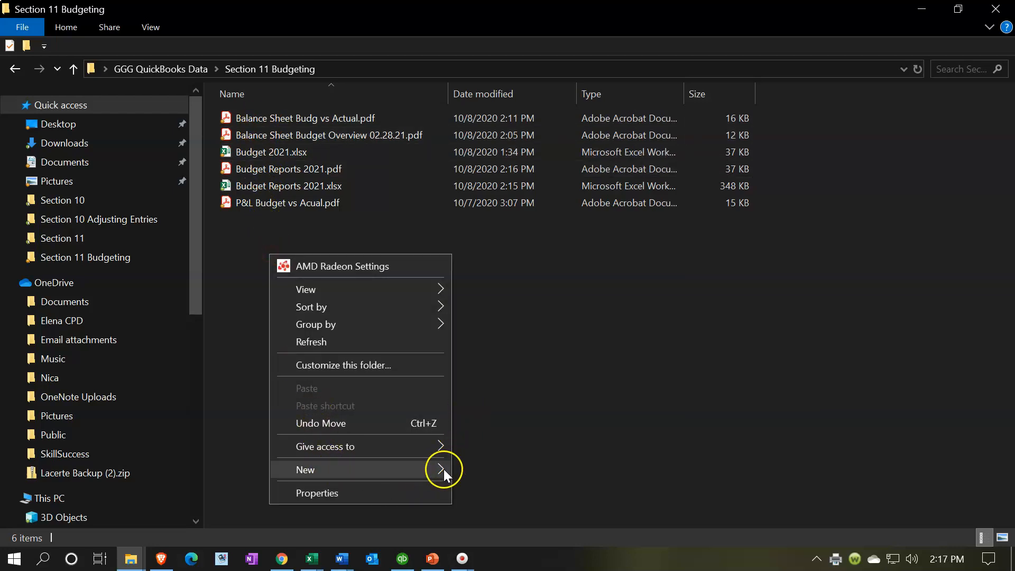
pyautogui.moveTo(443, 468)
pyautogui.click(494, 274)
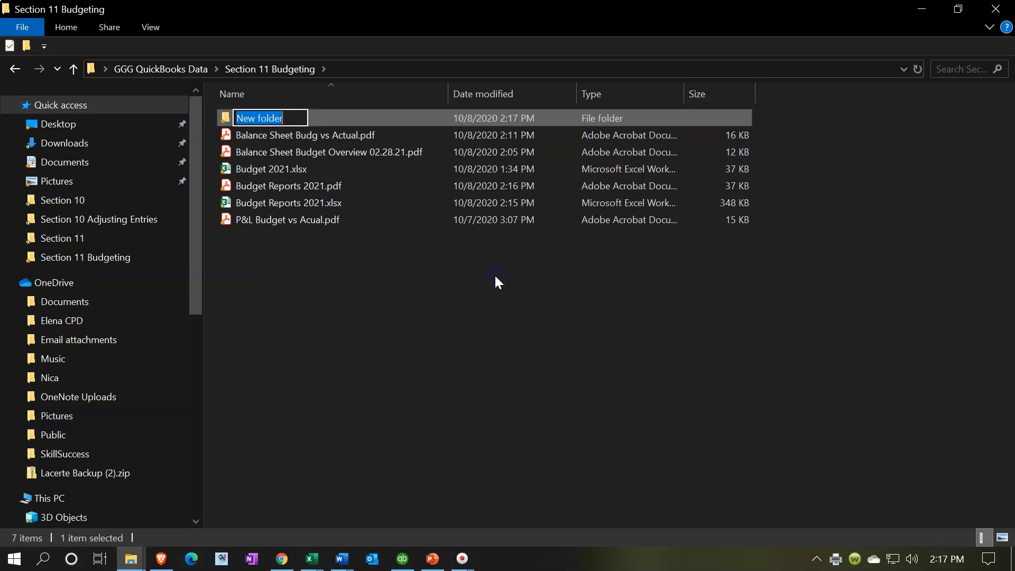
pyautogui.write('Budget')
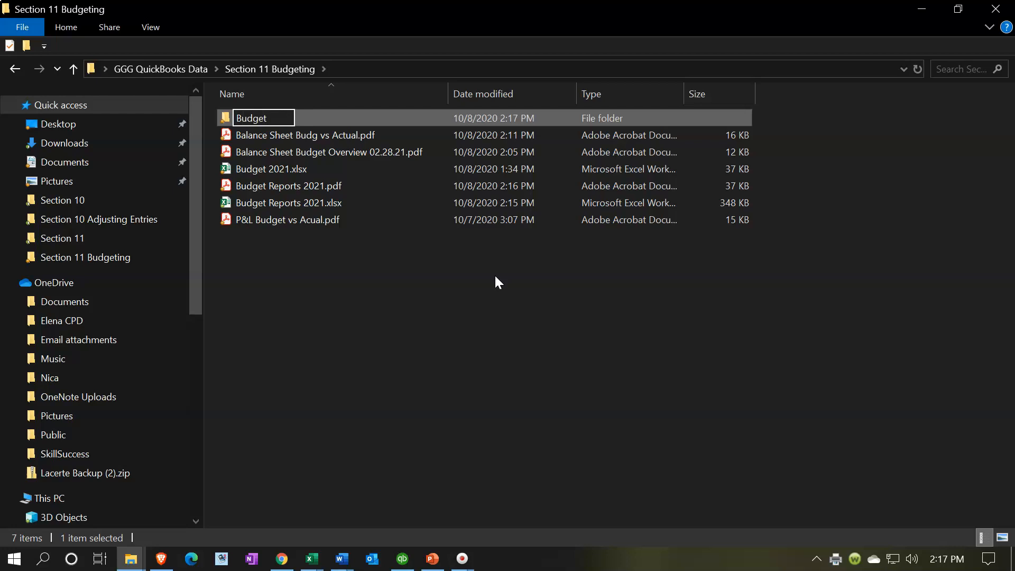
pyautogui.write(' 02.28.21')
pyautogui.click(384, 303)
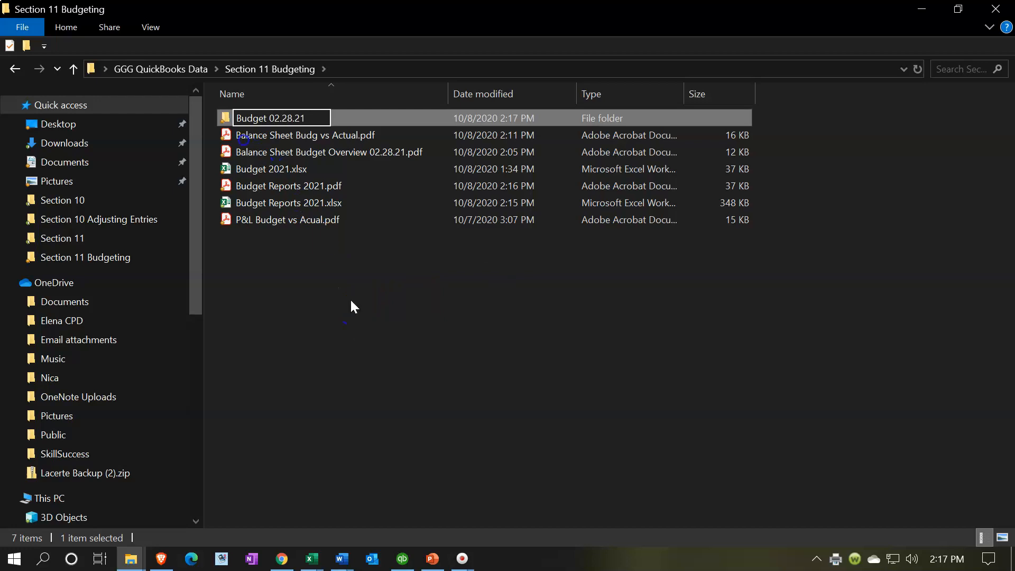
# Move the Balance Sheet Budg vs Actual, Balance Sheet Budget Overview 02.28.21 and P&L Budget vs Acual PDFs into Budget 02.28.21, showing files as large icons
pyautogui.moveTo(239, 137); pyautogui.dragTo(243, 127)
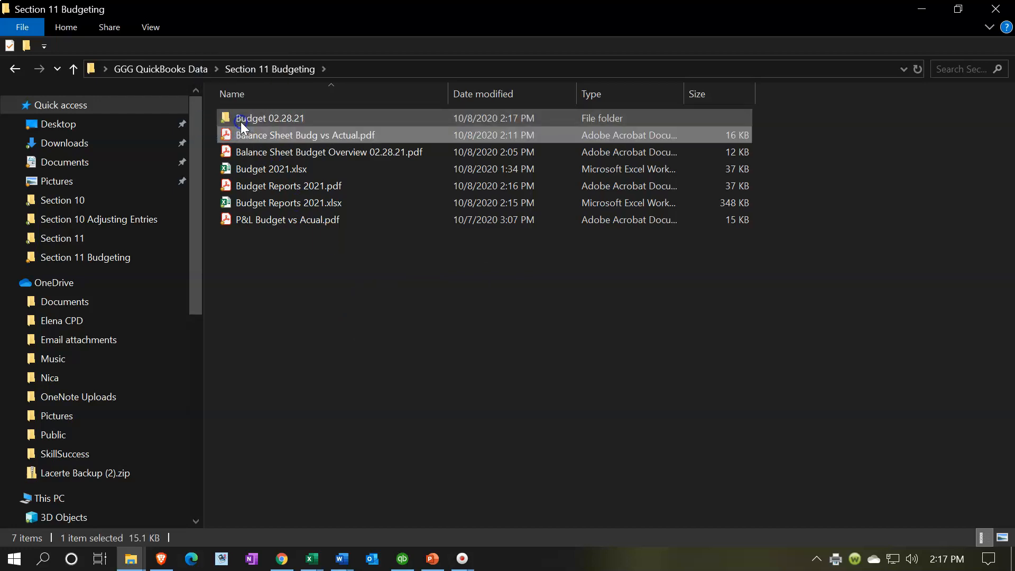
pyautogui.click(152, 28)
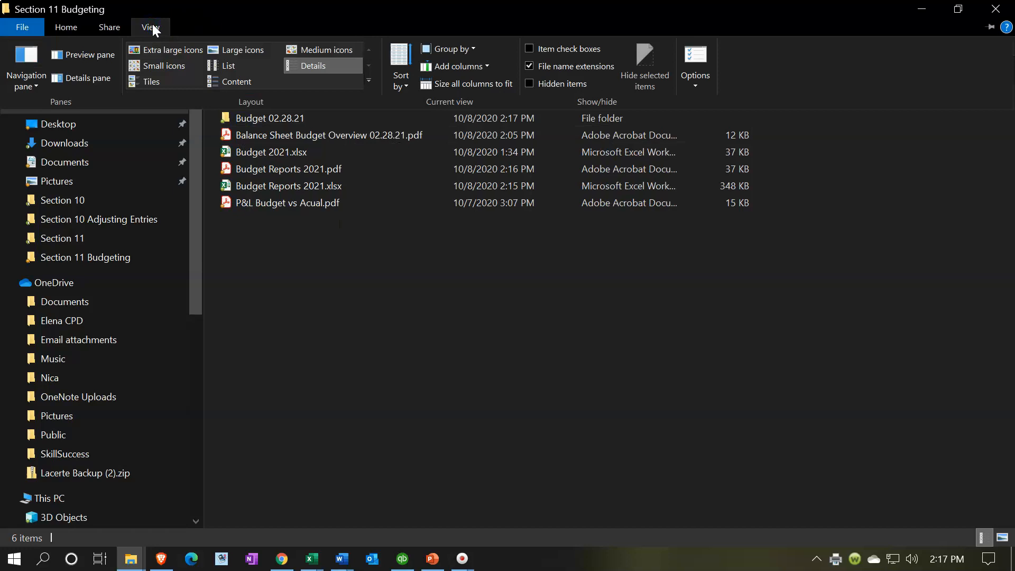
pyautogui.click(208, 45)
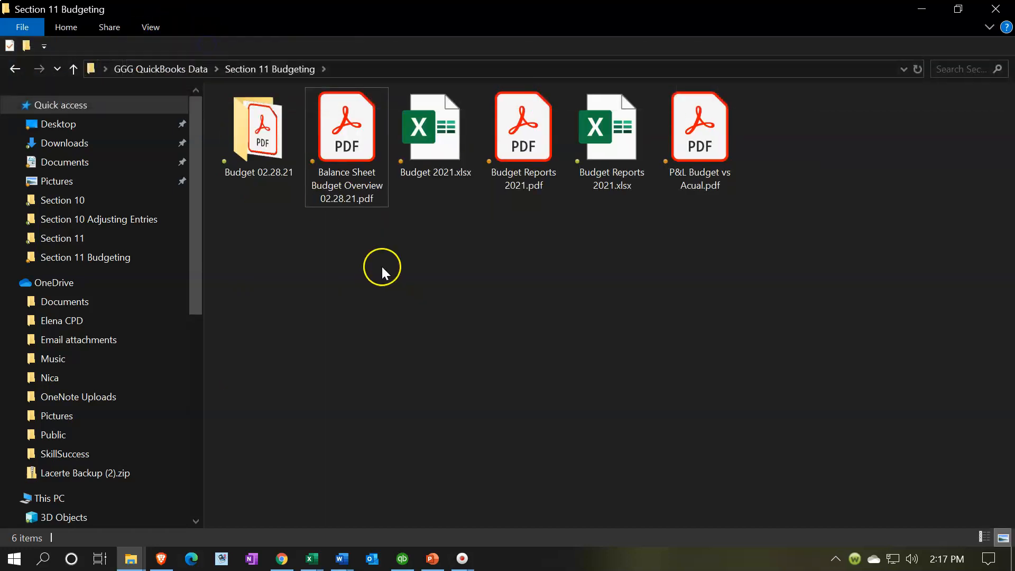
pyautogui.moveTo(348, 173); pyautogui.dragTo(282, 165)
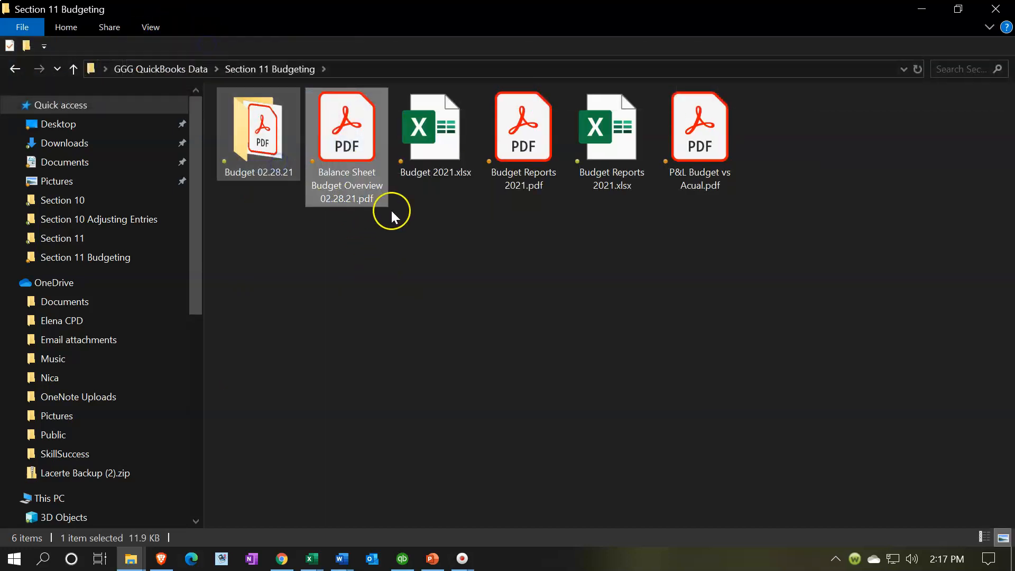
pyautogui.moveTo(611, 157); pyautogui.dragTo(252, 173)
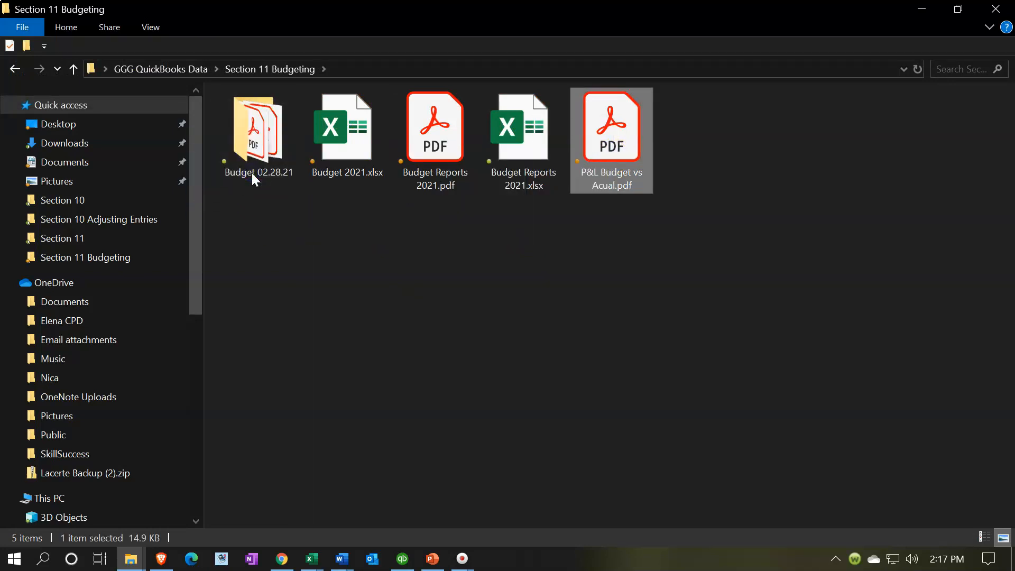
# Compress the Budget 02.28.21 folder into a zip file in the same location
pyautogui.click(257, 142)
pyautogui.rightClick(256, 135)
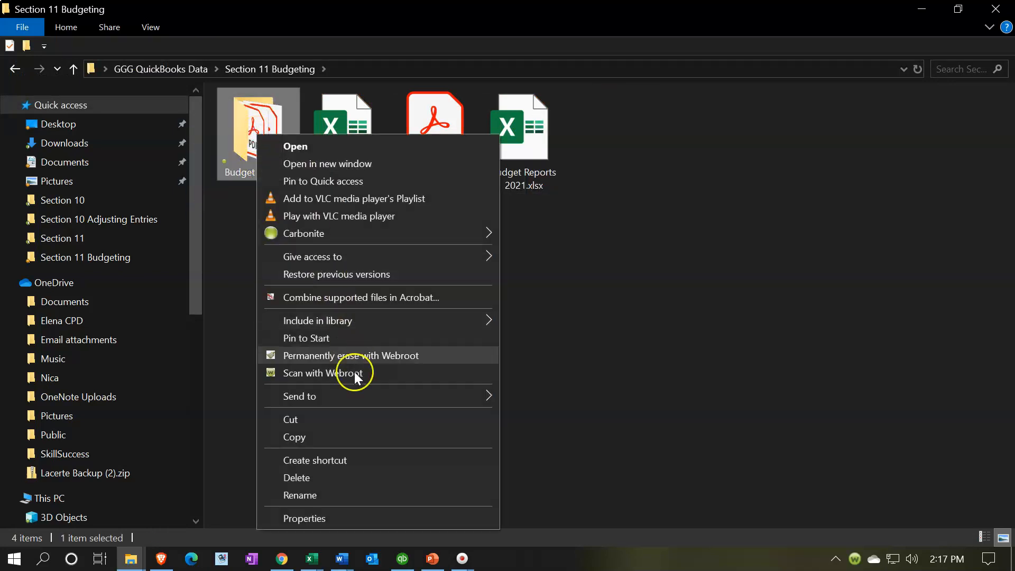
pyautogui.moveTo(357, 399)
pyautogui.click(536, 414)
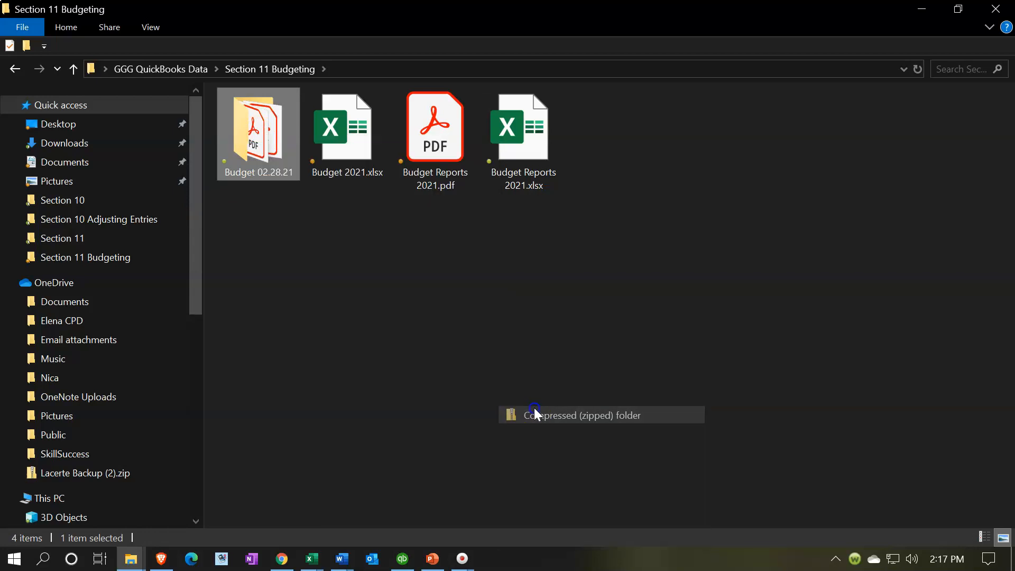
pyautogui.click(332, 294)
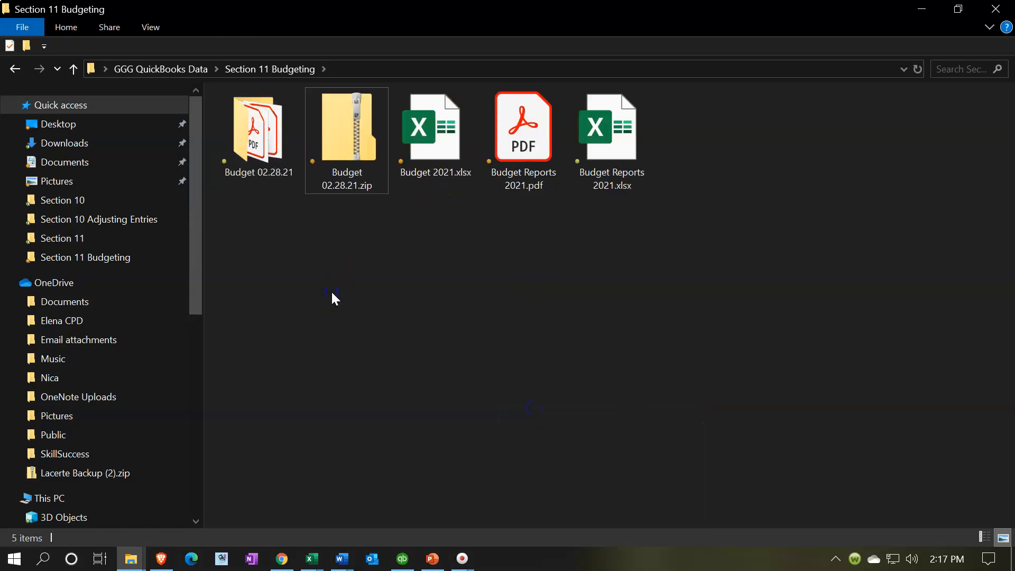
# Open Budget Reports 2021.pdf in Acrobat Reader, look through its pages to the end, and close it
pyautogui.doubleClick(518, 150)
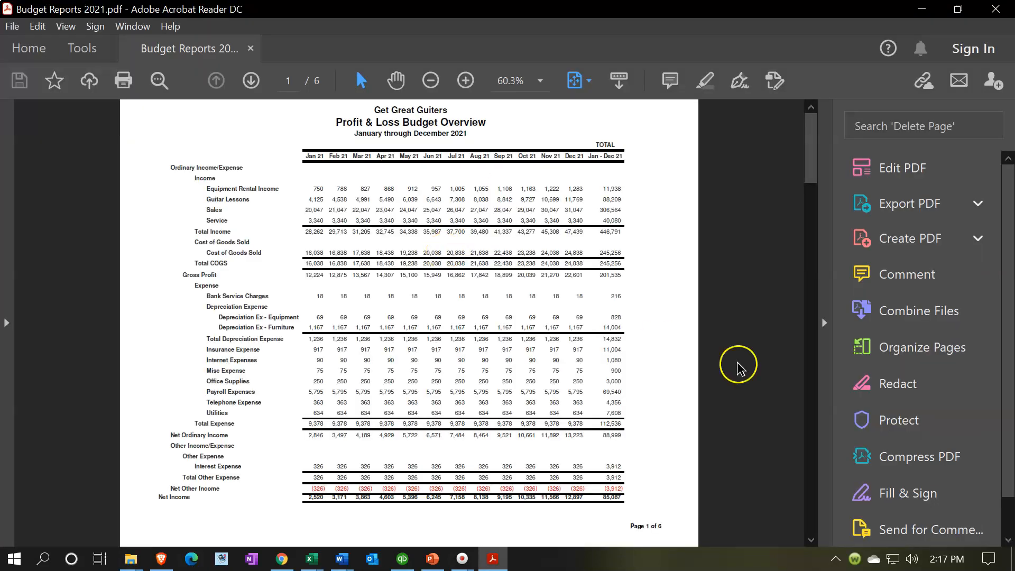
pyautogui.click(823, 323)
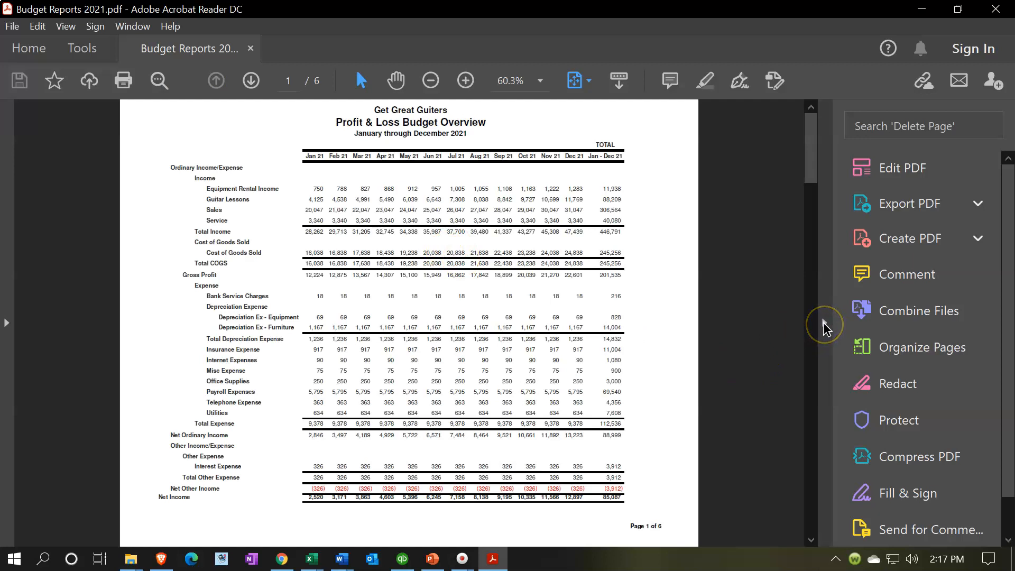
pyautogui.scroll(-1, 826, 328)
pyautogui.scroll(-10, 825, 328)
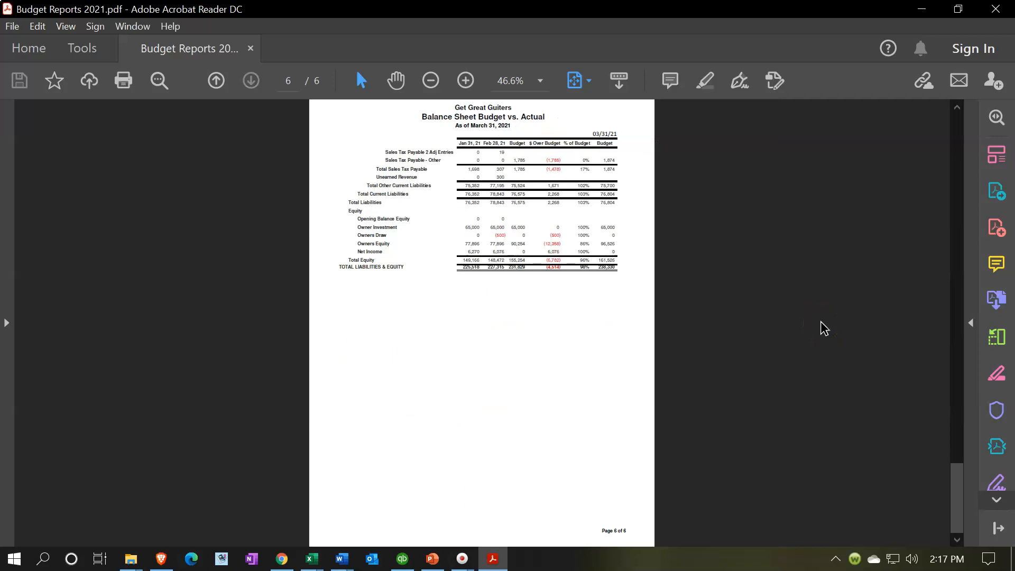
pyautogui.click(989, 15)
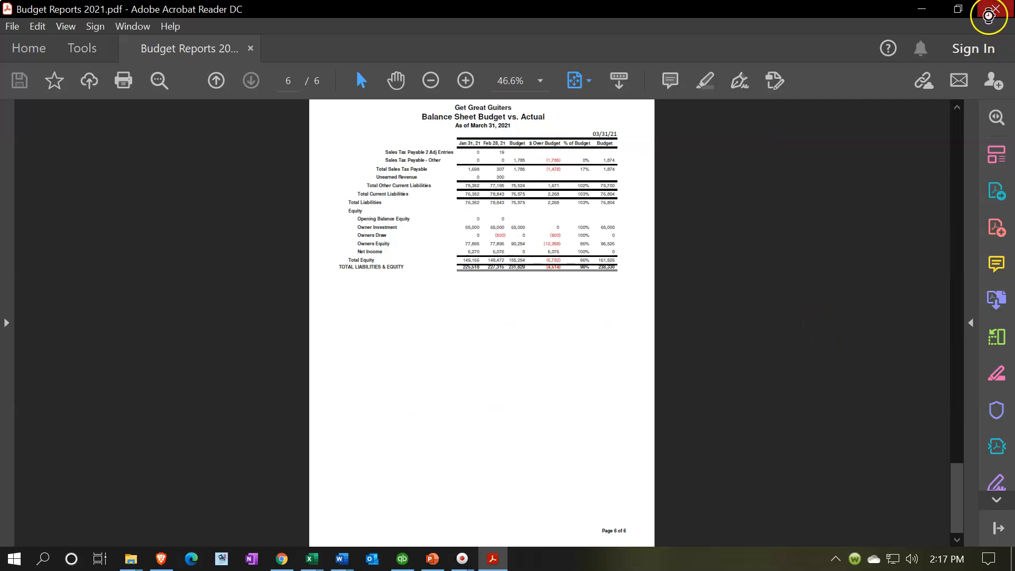